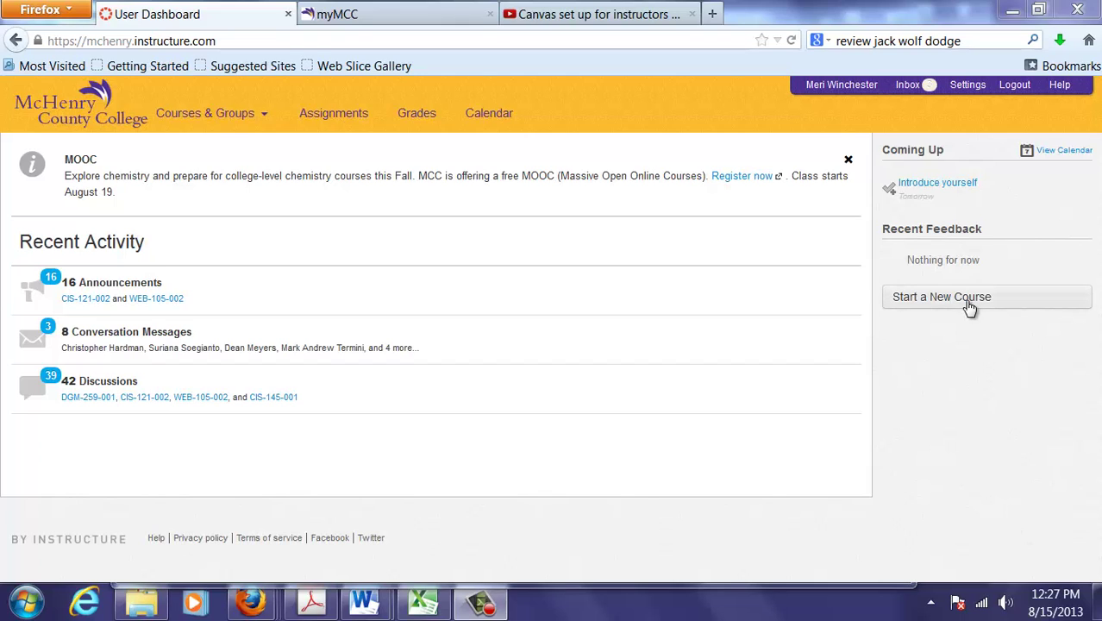
Step: Visit the WEB-105-002 WEB FUNDAMENTALS course, dismiss Next Steps, and return to the dashboard
left_click(264, 115)
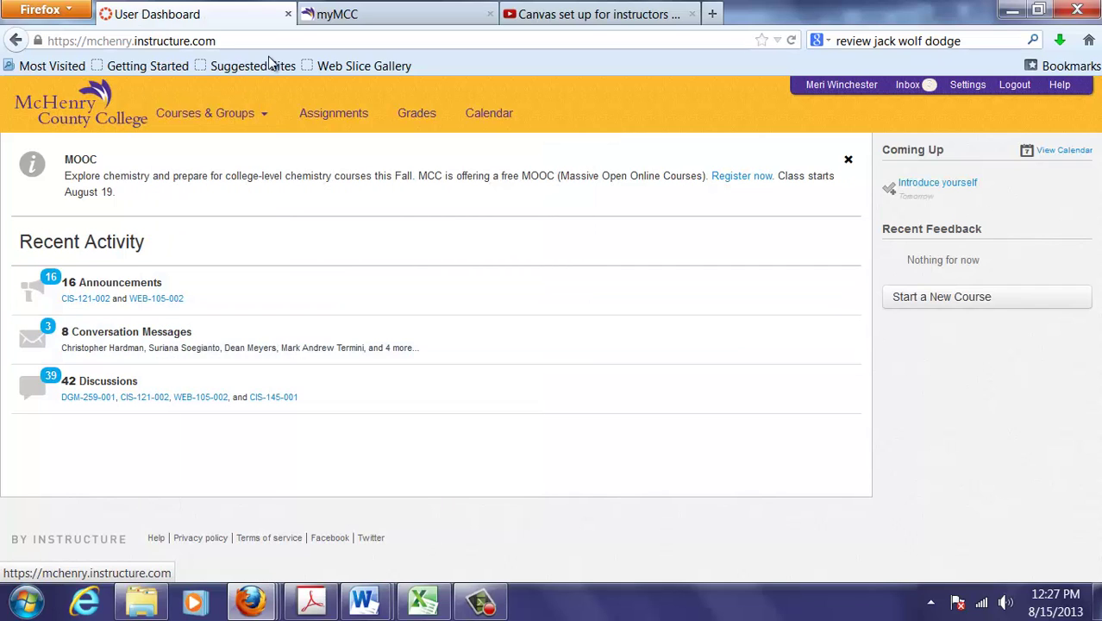
left_click(266, 115)
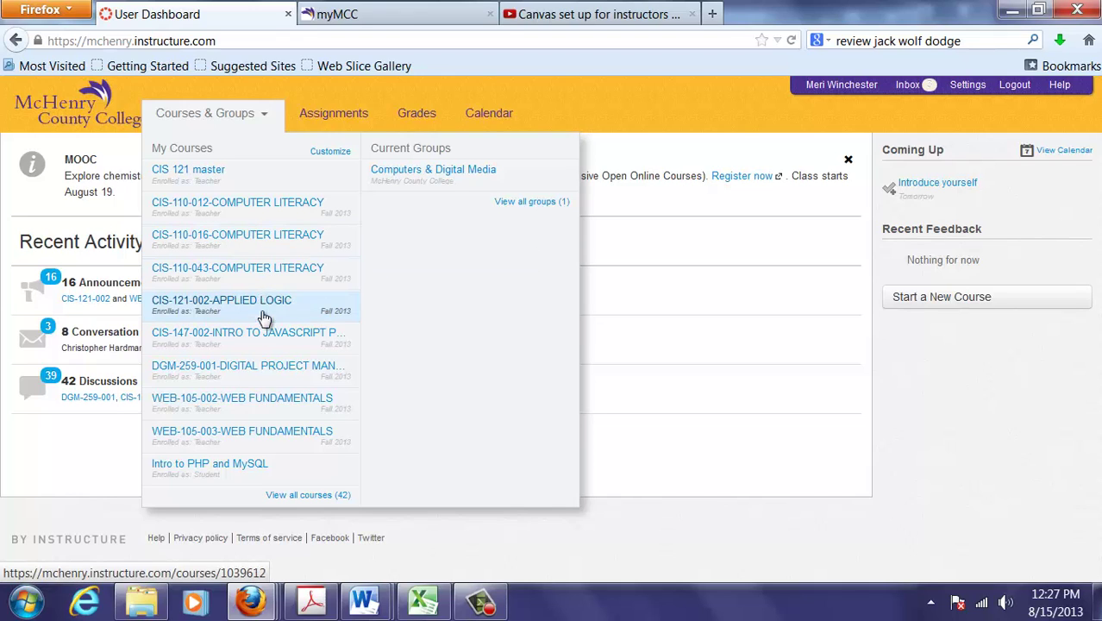
left_click(265, 403)
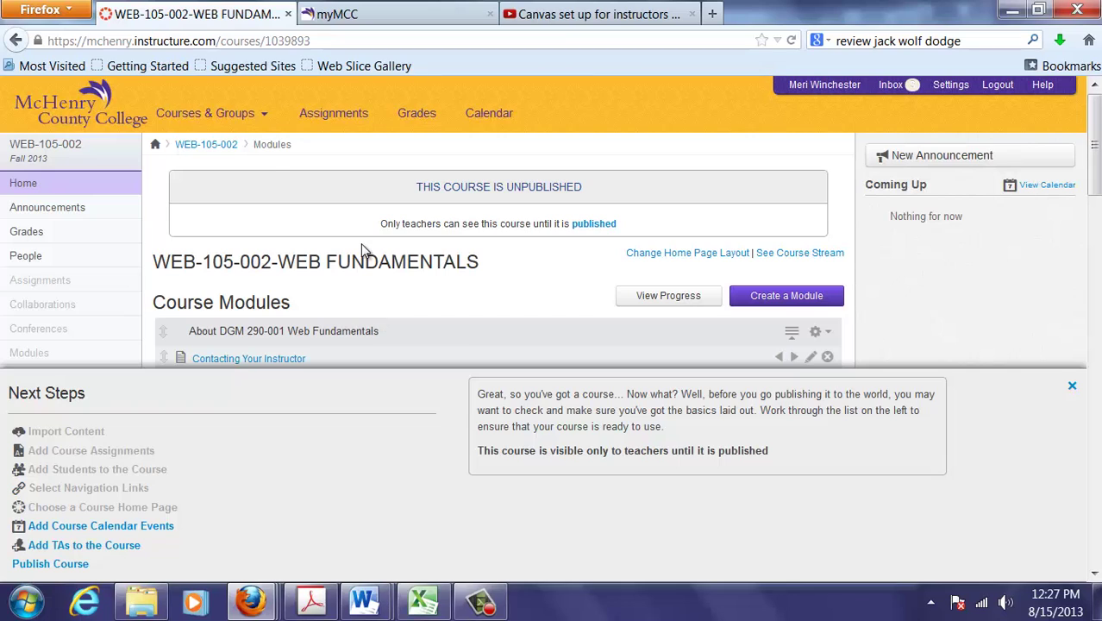
mouse_move(259, 117)
left_click(1072, 385)
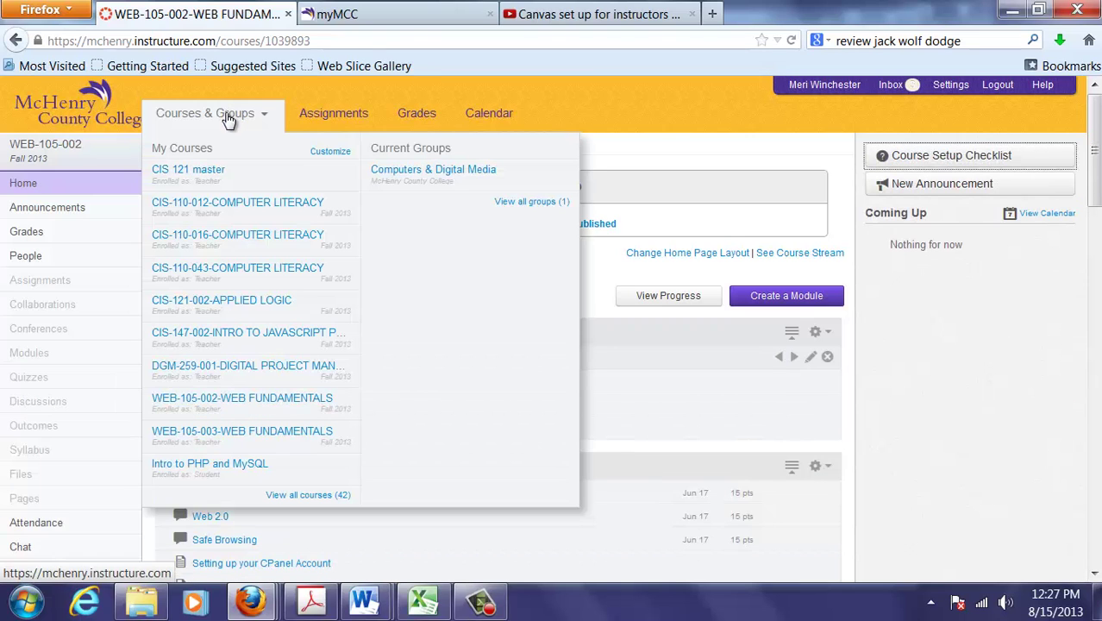
left_click(227, 118)
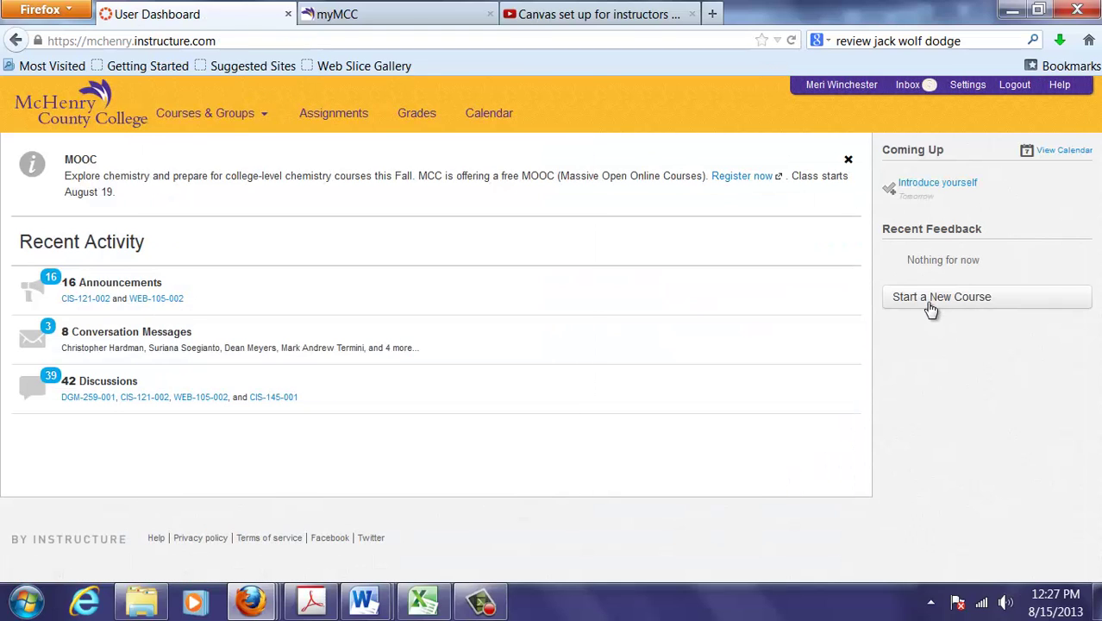
Step: Create a new course named 'delete me'
left_click(929, 301)
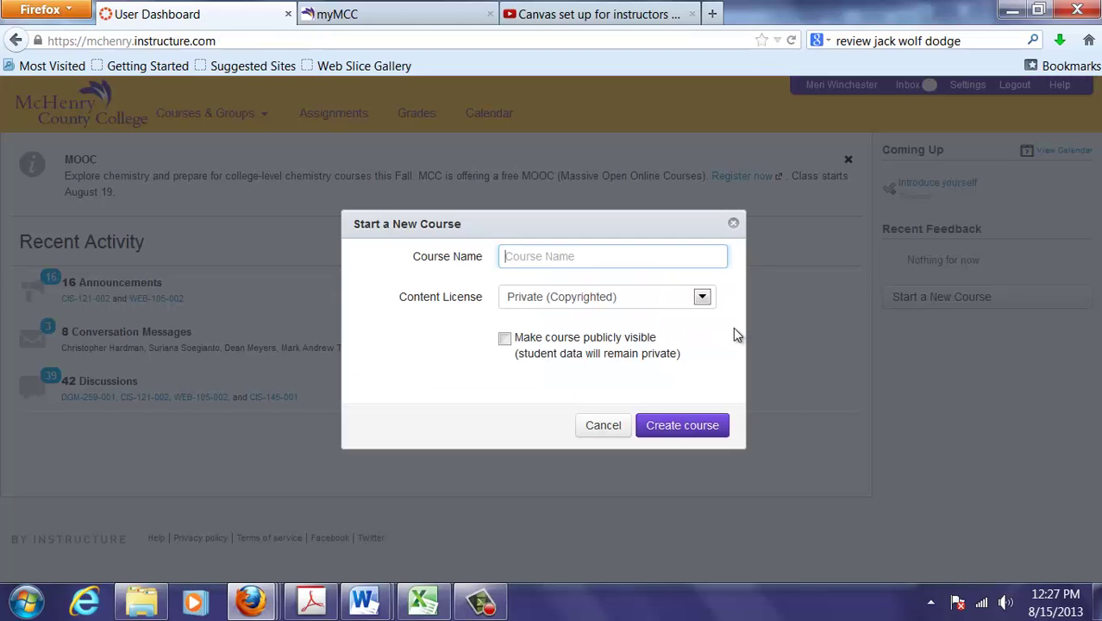
type("delete me")
left_click(693, 425)
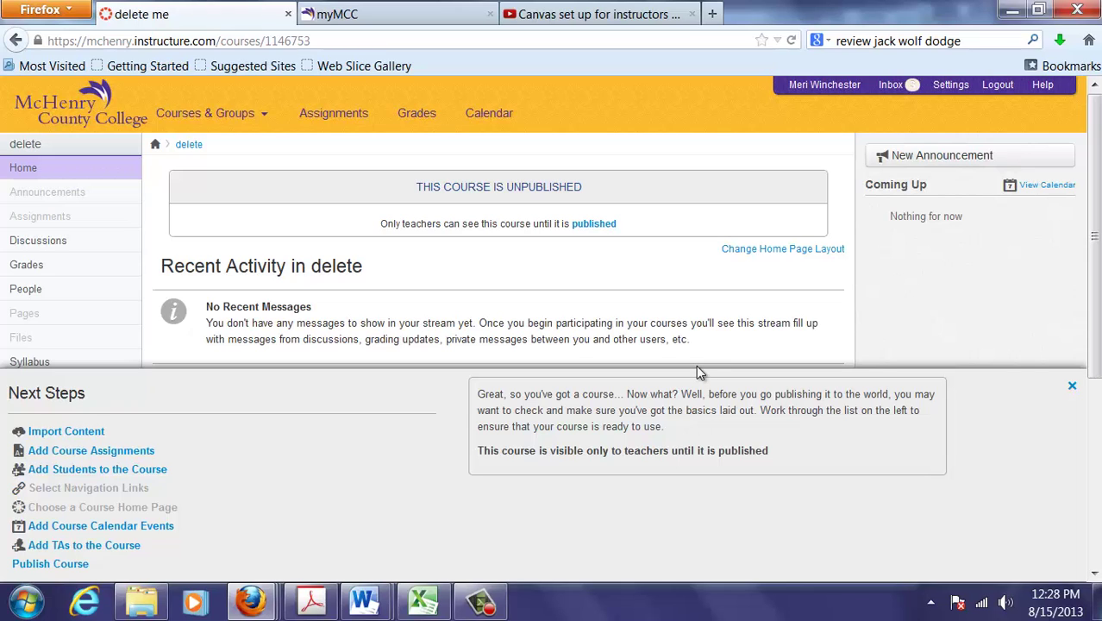
Step: Switch the 'delete me' home page layout to Course Modules and save it
left_click(774, 250)
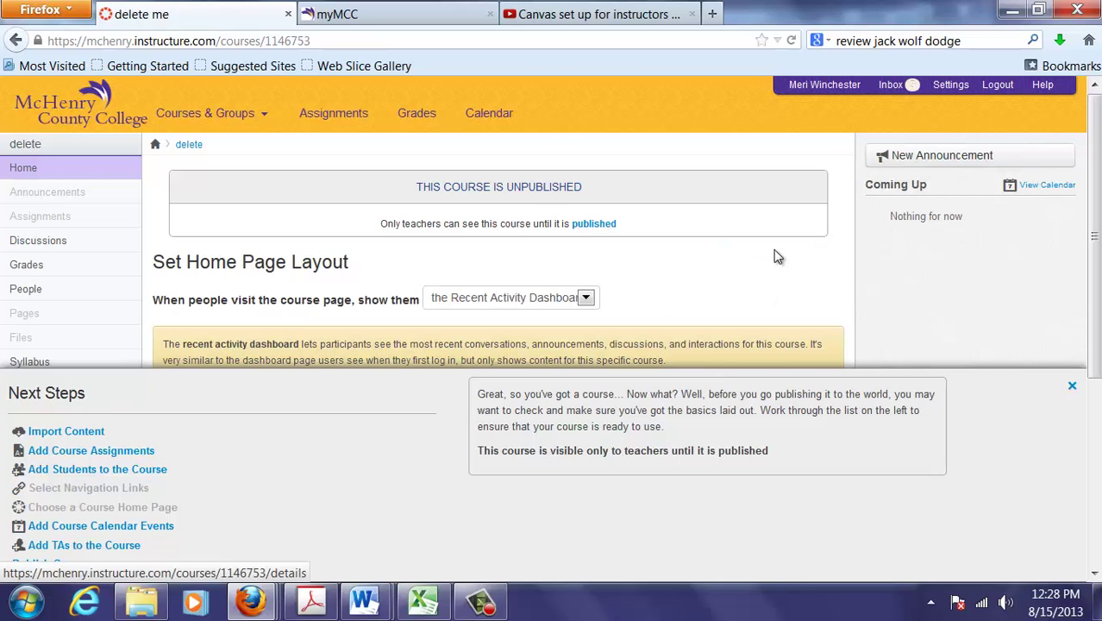
left_click(586, 299)
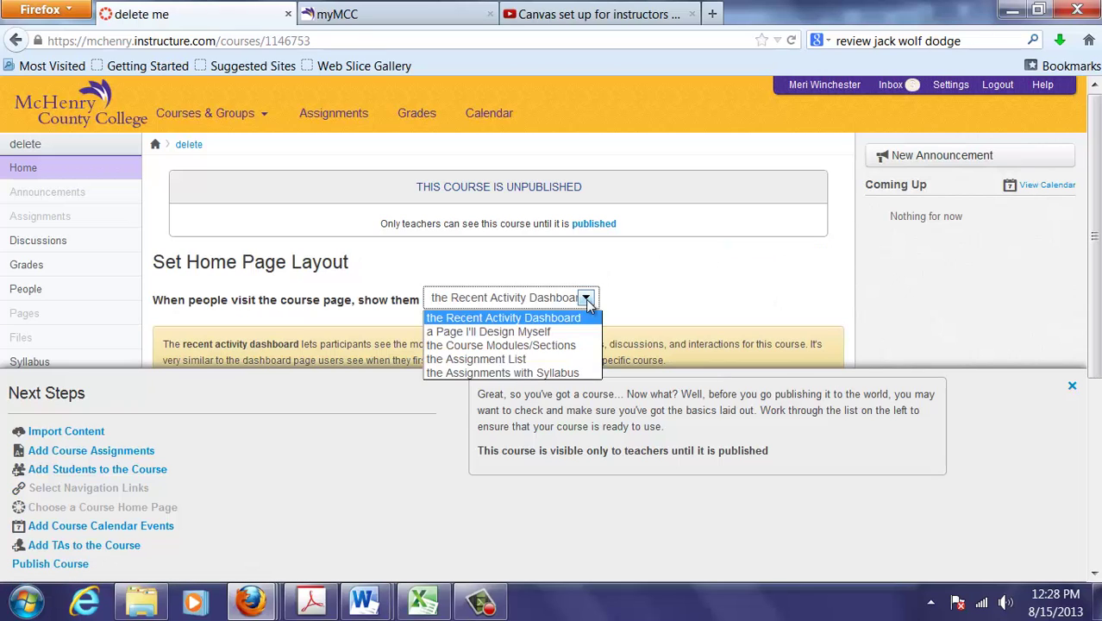
left_click(572, 347)
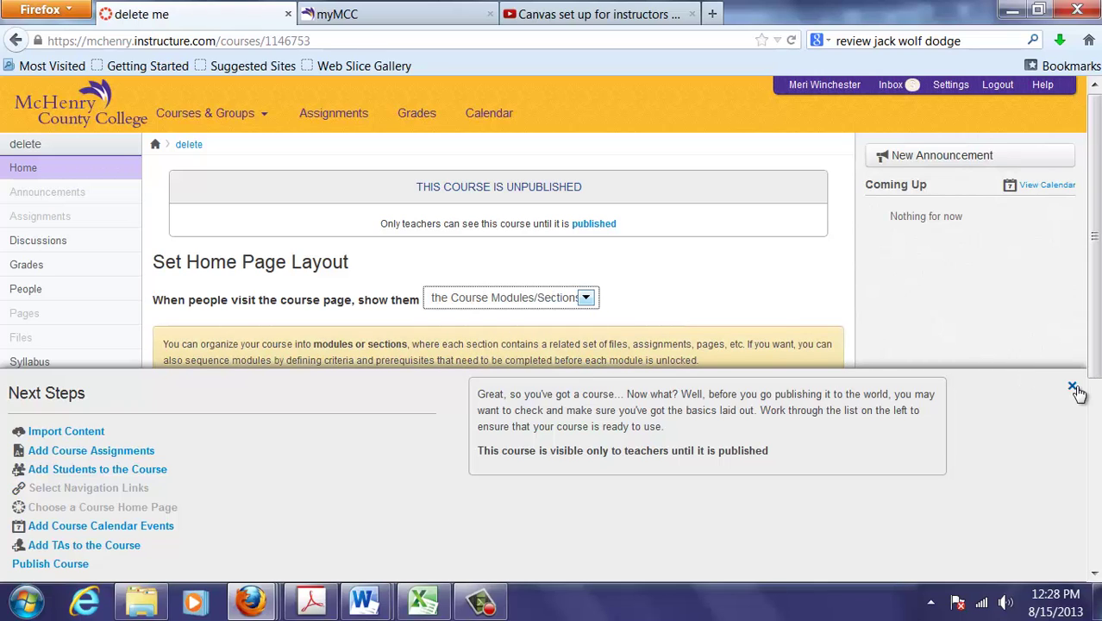
left_click(1074, 389)
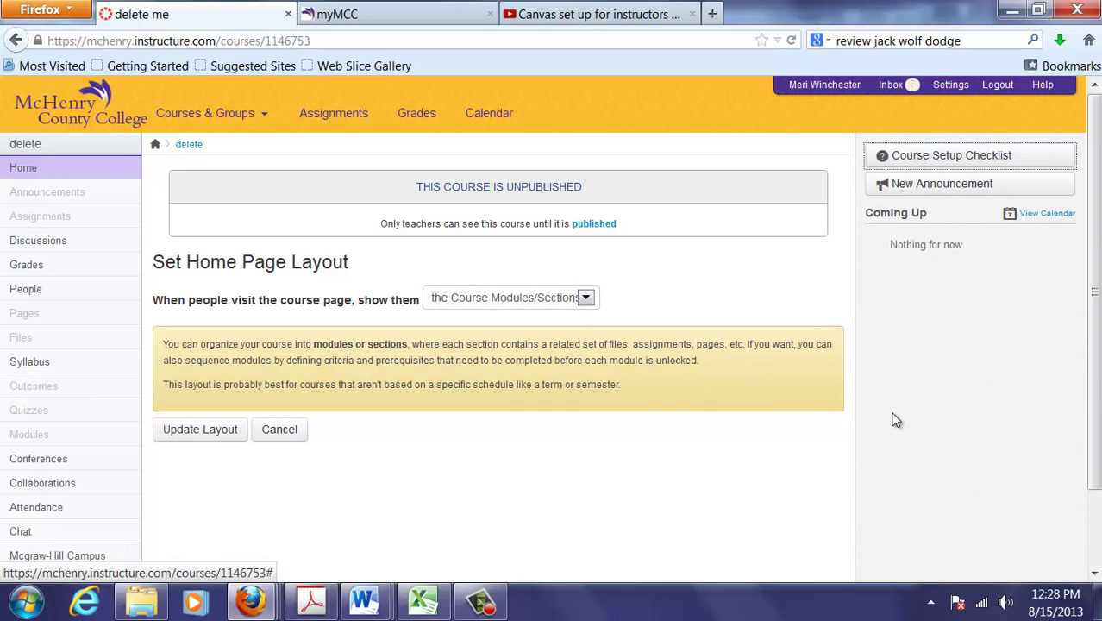
left_click(208, 438)
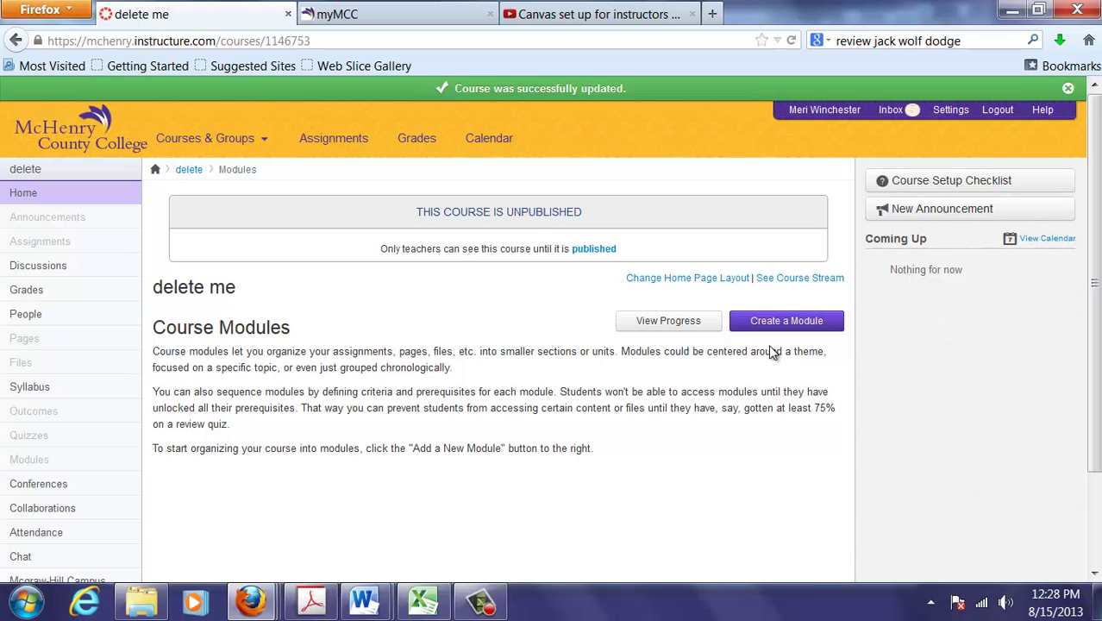
Step: Create modules 'Getting Set Up', 'Week 1: Getting Started' and 'Week 2: Under Wate Basket Weaving'
left_click(779, 322)
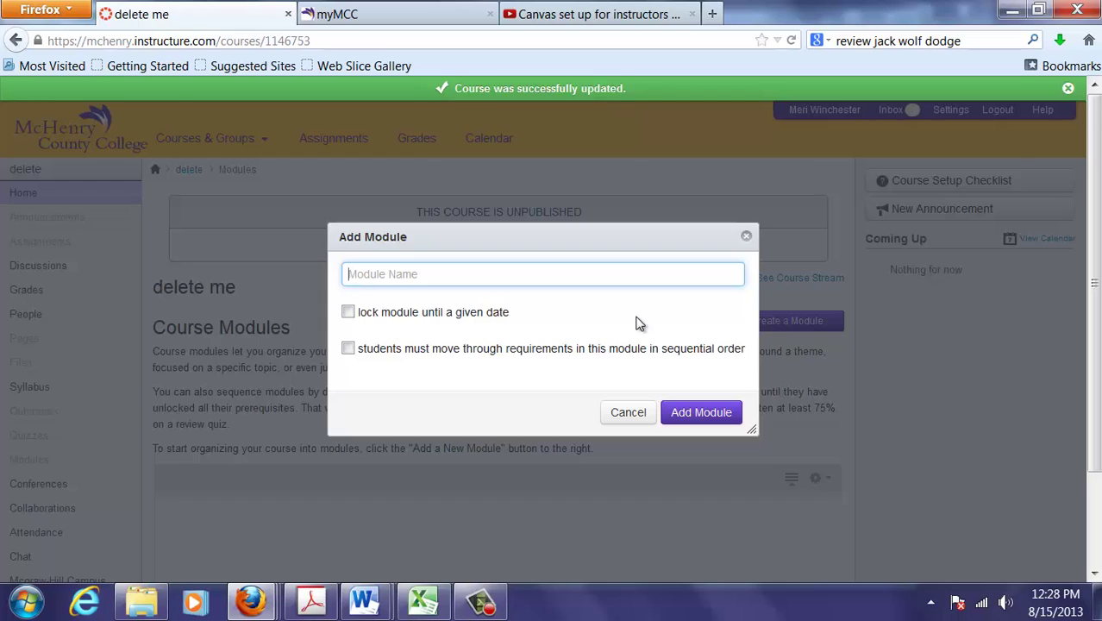
type("Getting Set u")
left_click(688, 411)
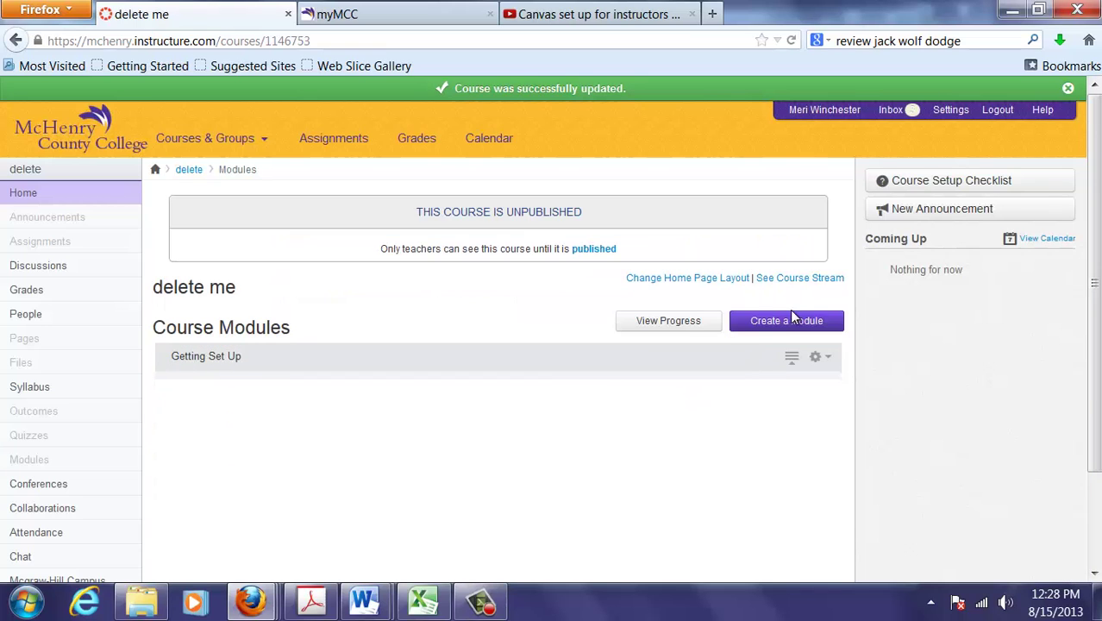
left_click(792, 317)
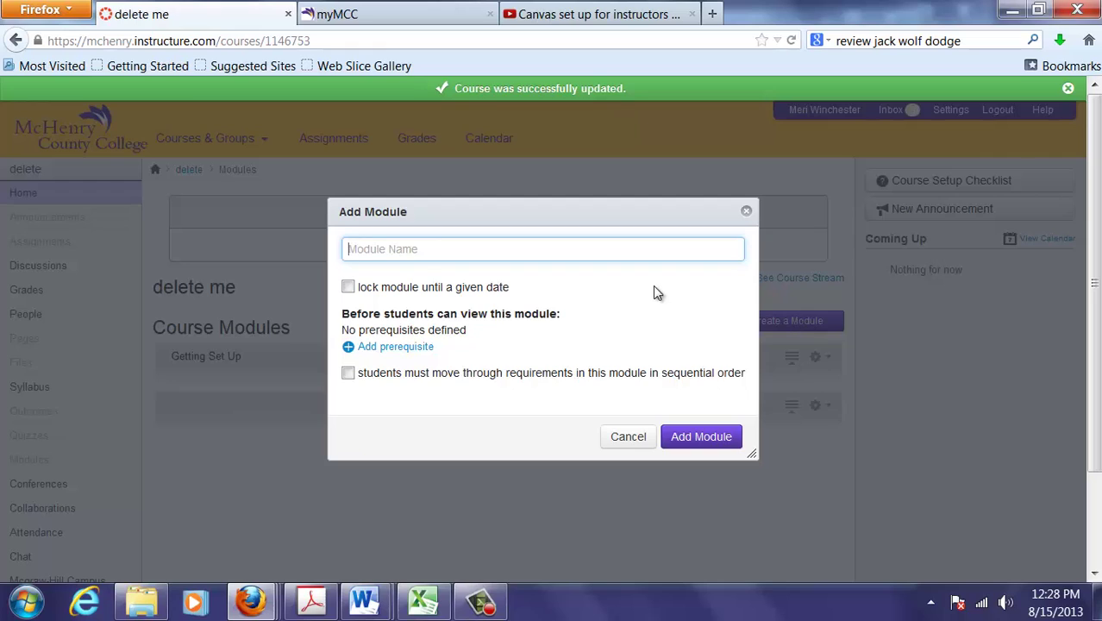
type("Week 1")
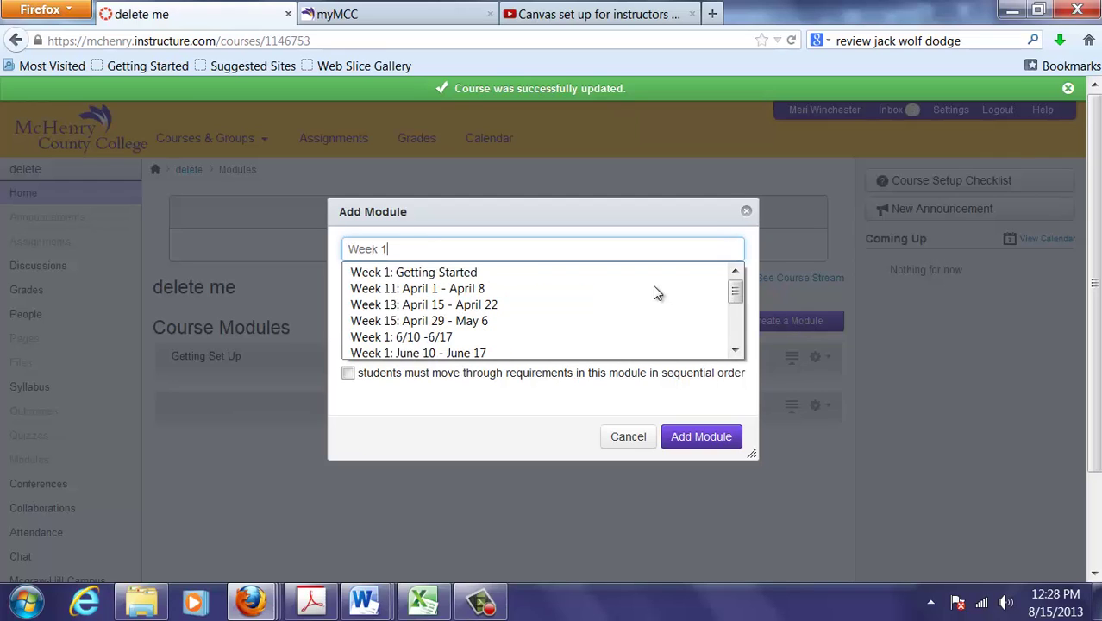
type(":")
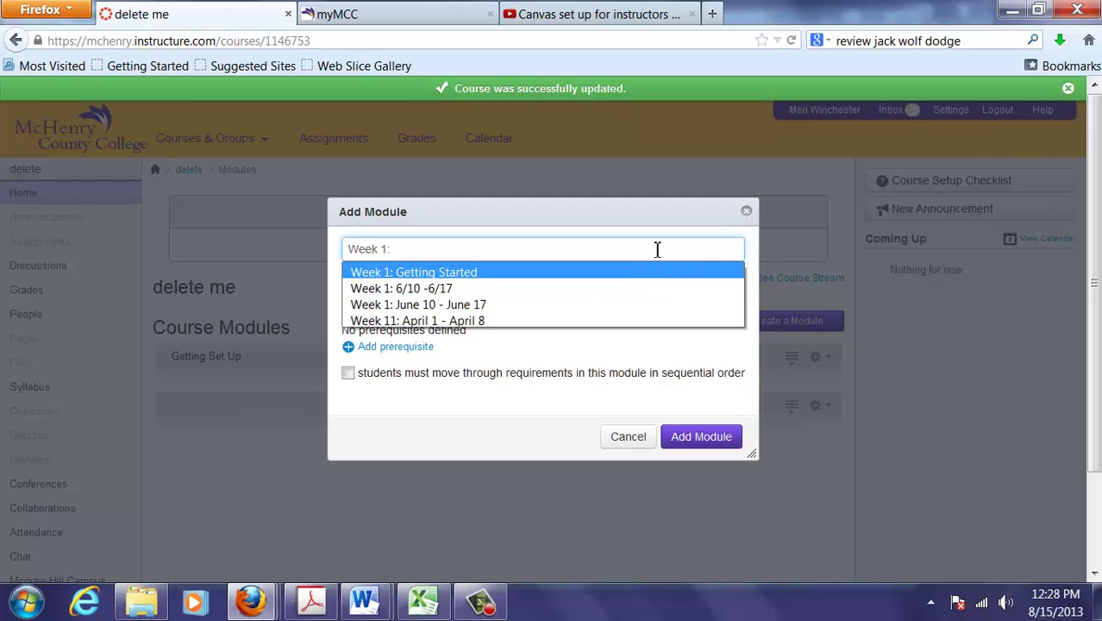
left_click(668, 275)
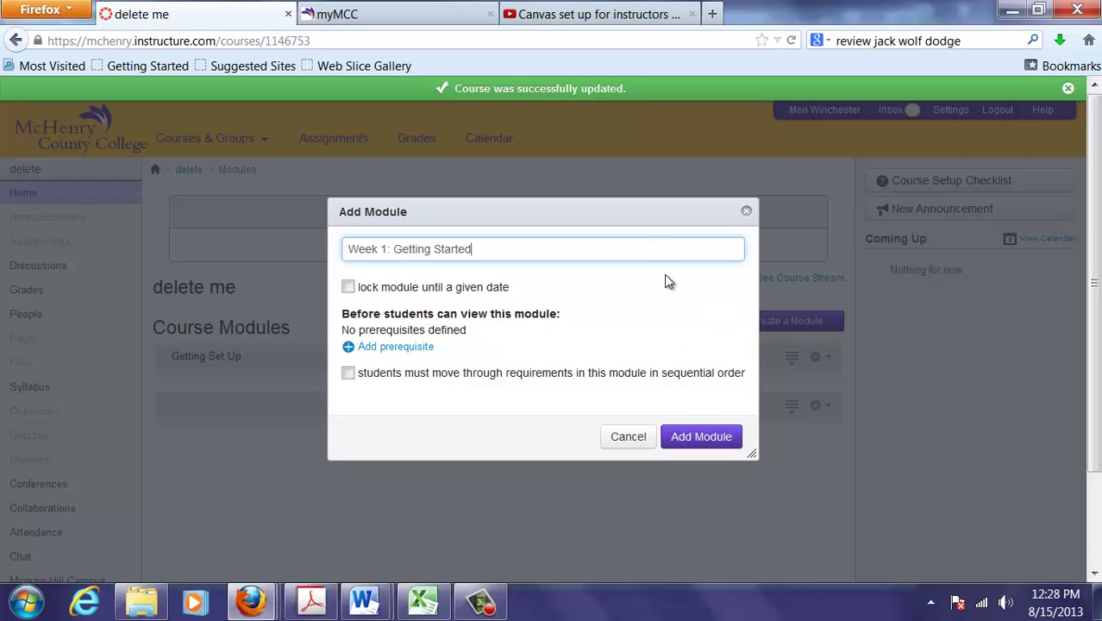
left_click(691, 440)
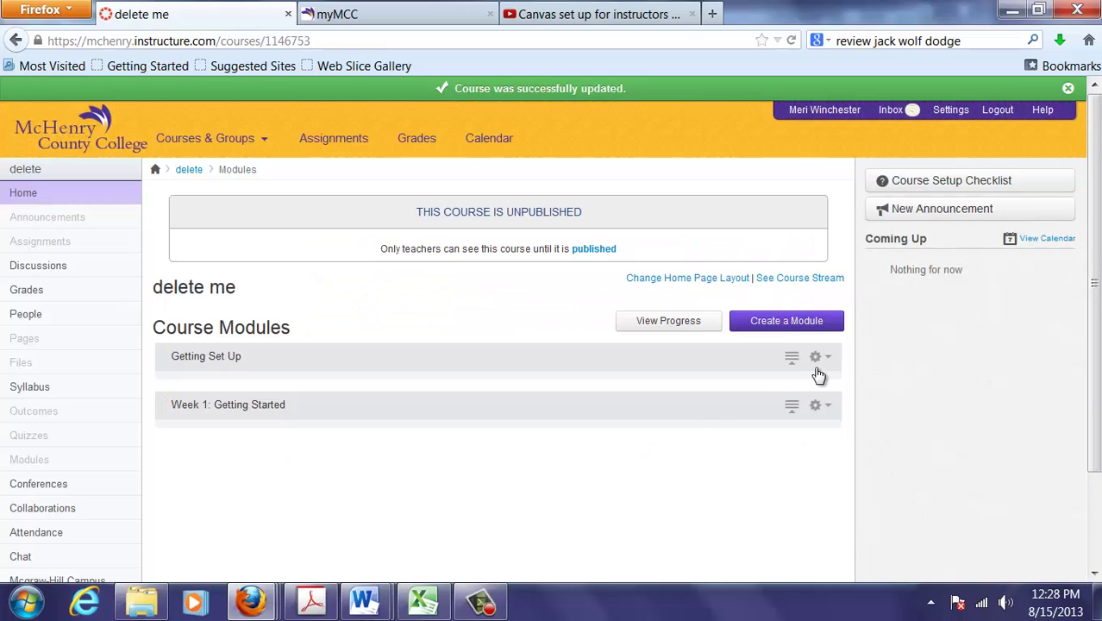
left_click(823, 324)
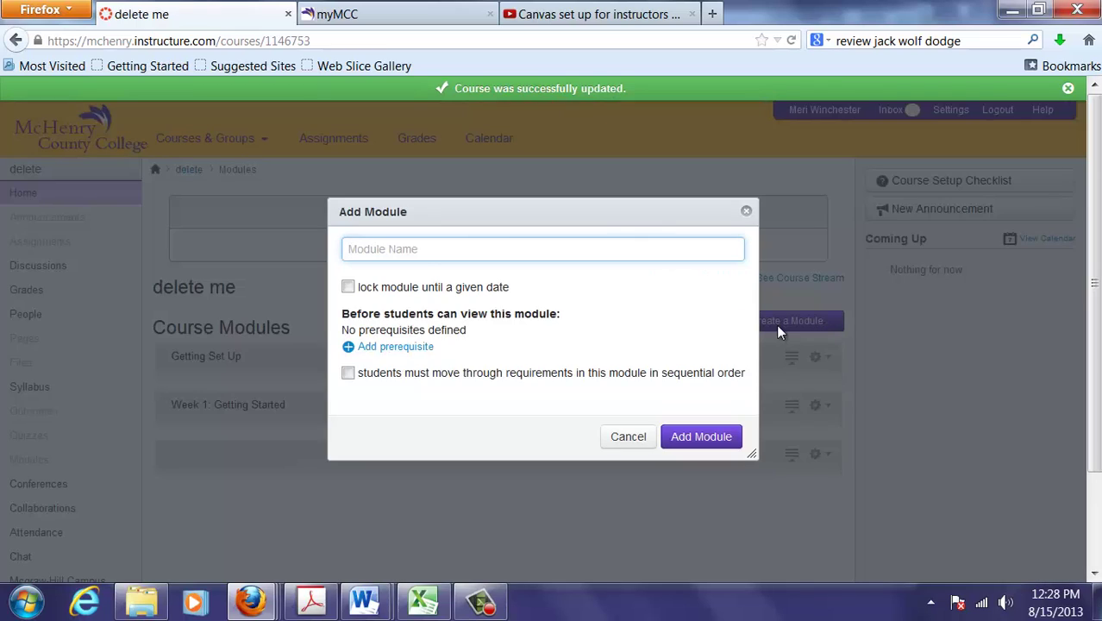
type("Week 2")
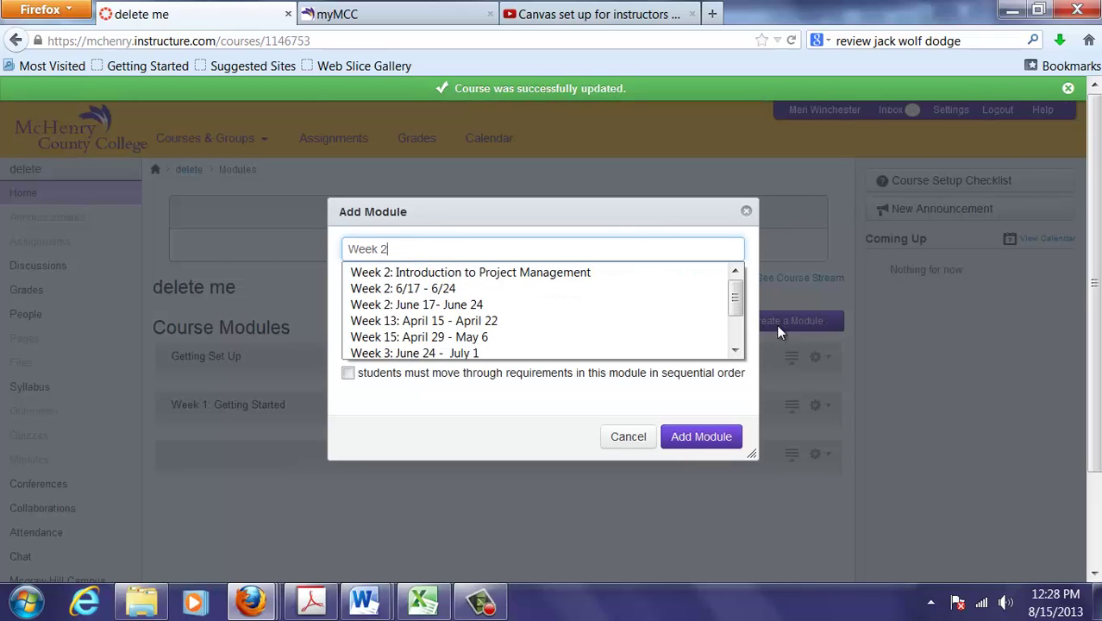
type(": Underwr")
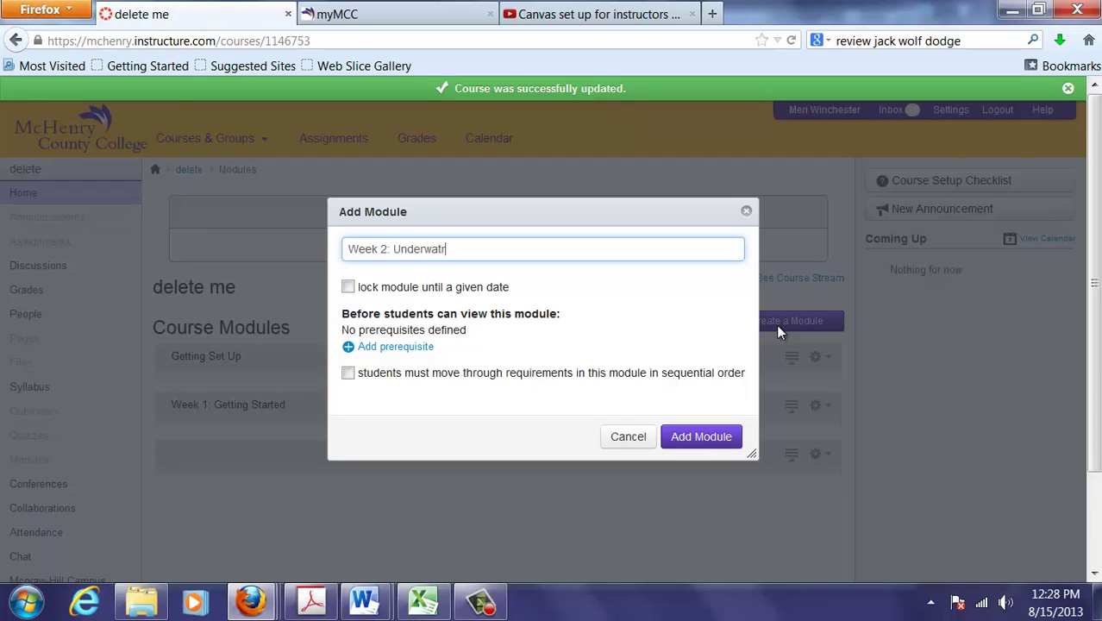
type(" Wate Basket Weaving")
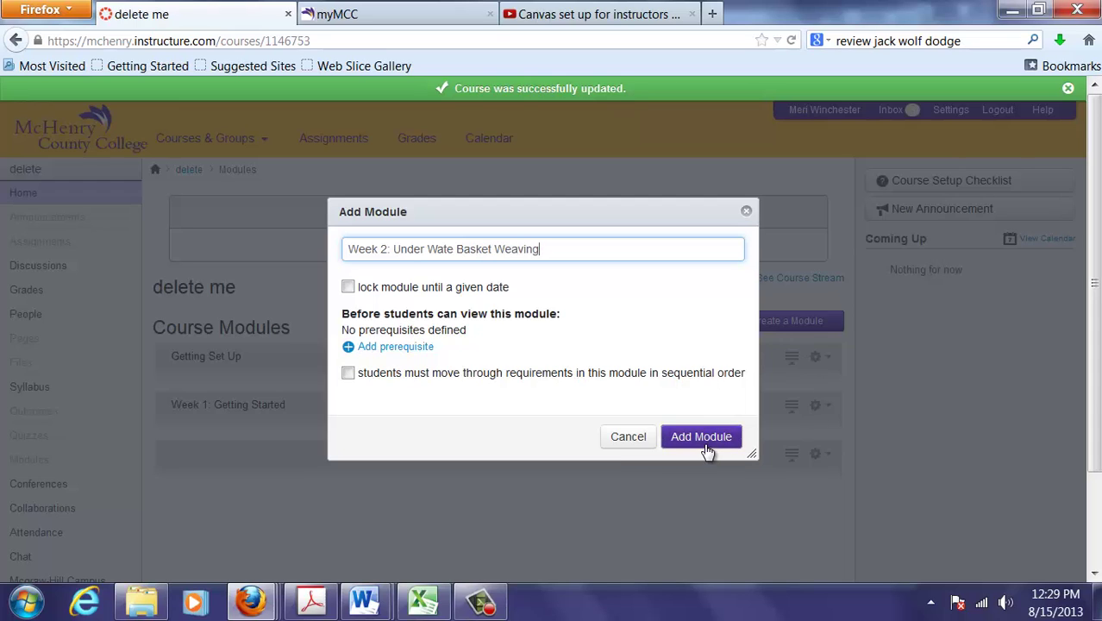
left_click(702, 437)
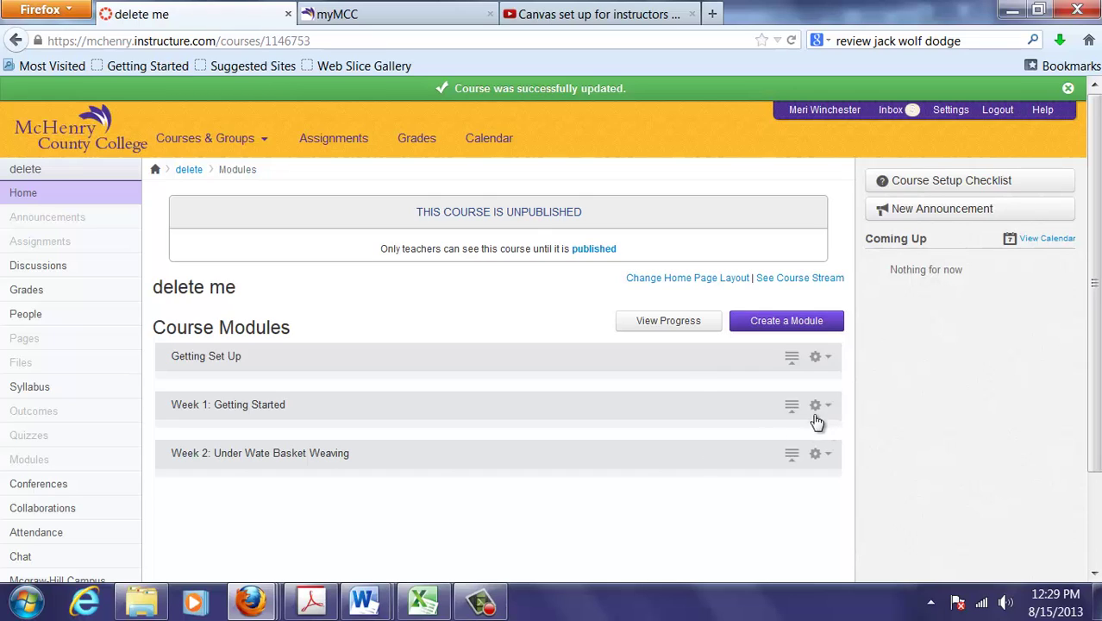
Step: Add a new content page 'Contacting your instructor' to the Getting Set Up module
left_click(828, 360)
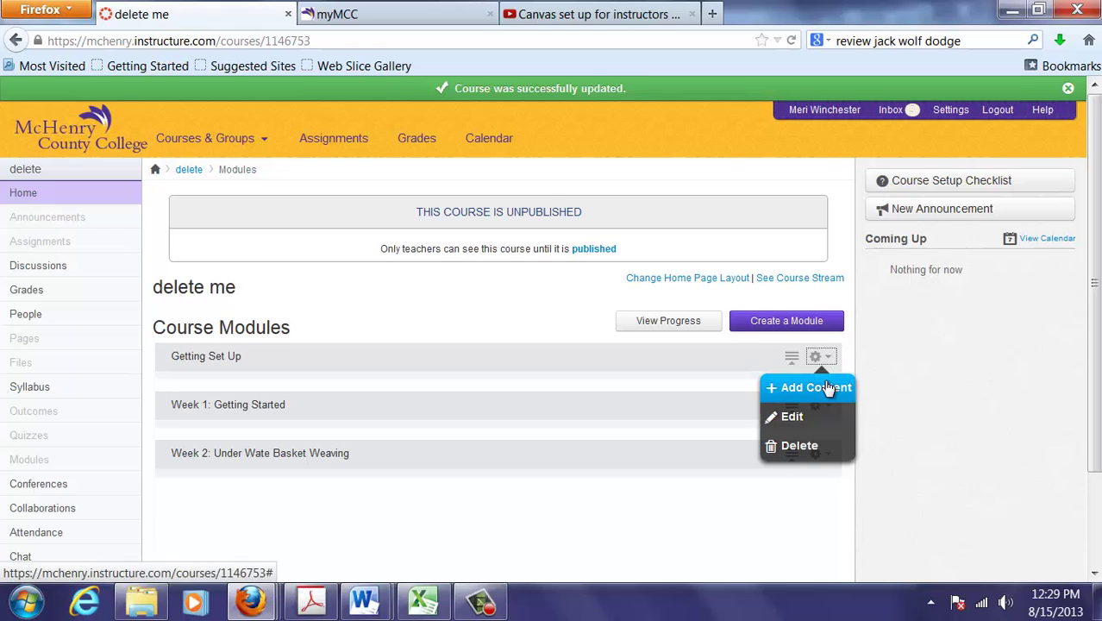
left_click(826, 388)
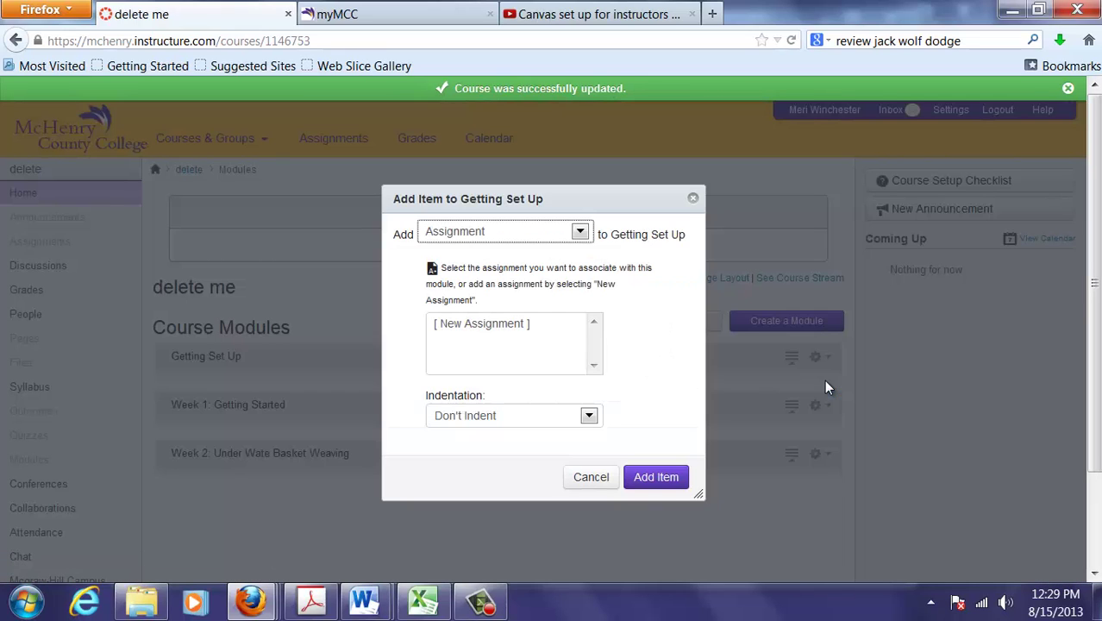
left_click(556, 324)
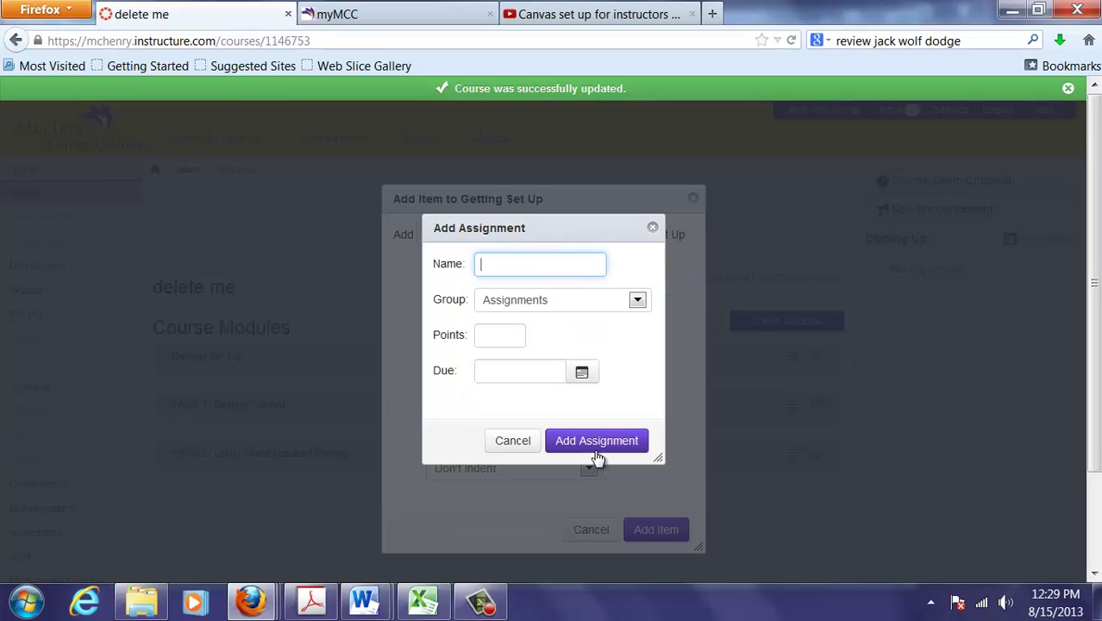
left_click(524, 442)
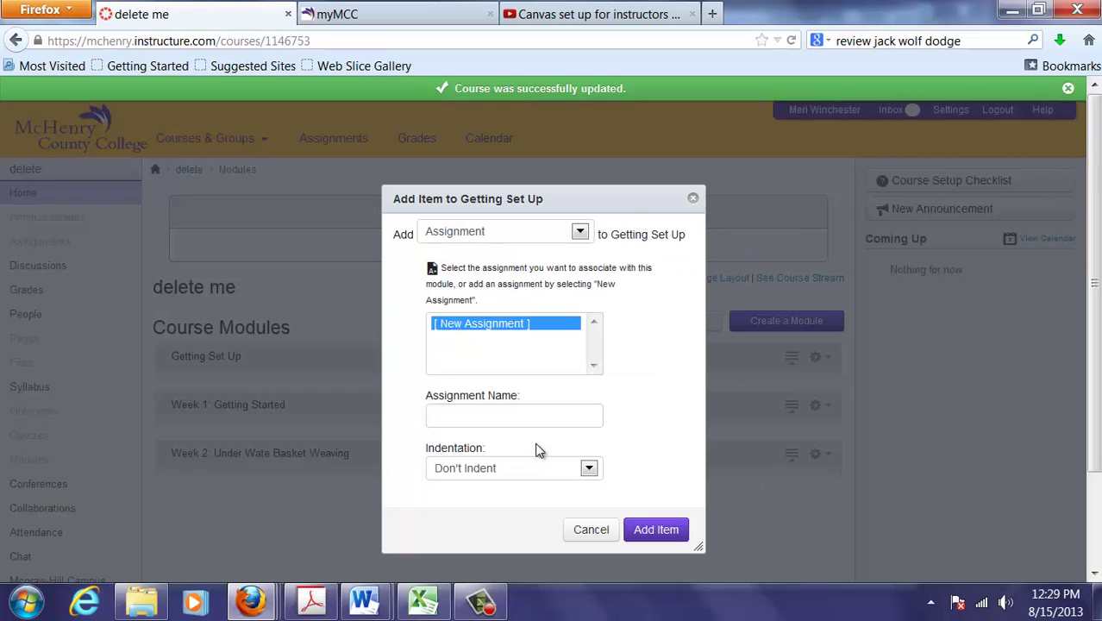
left_click(580, 231)
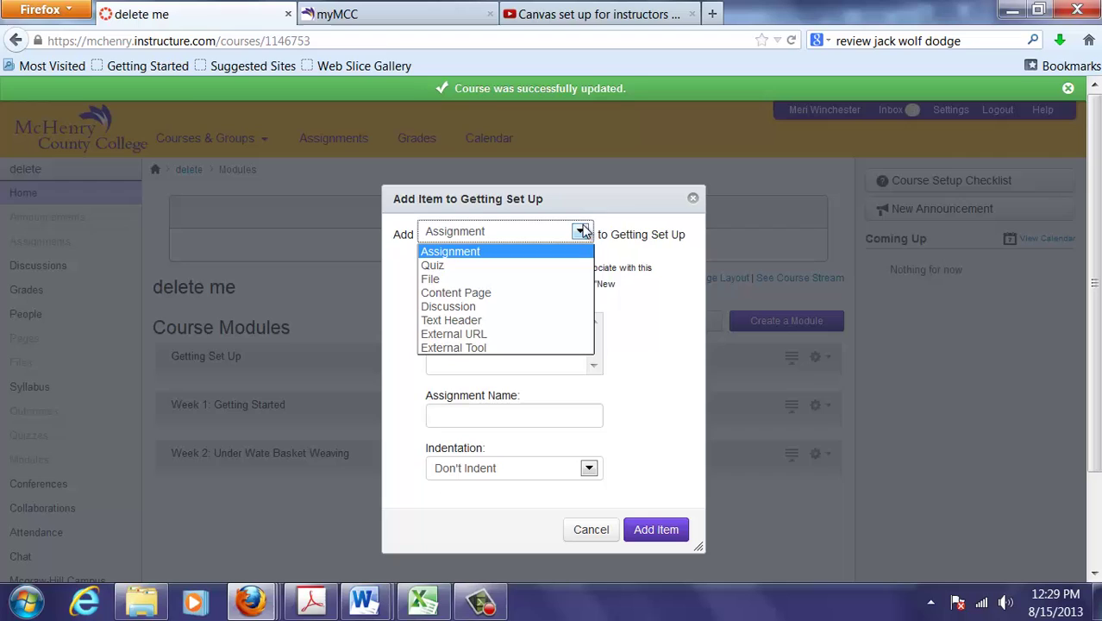
left_click(569, 294)
left_click(551, 309)
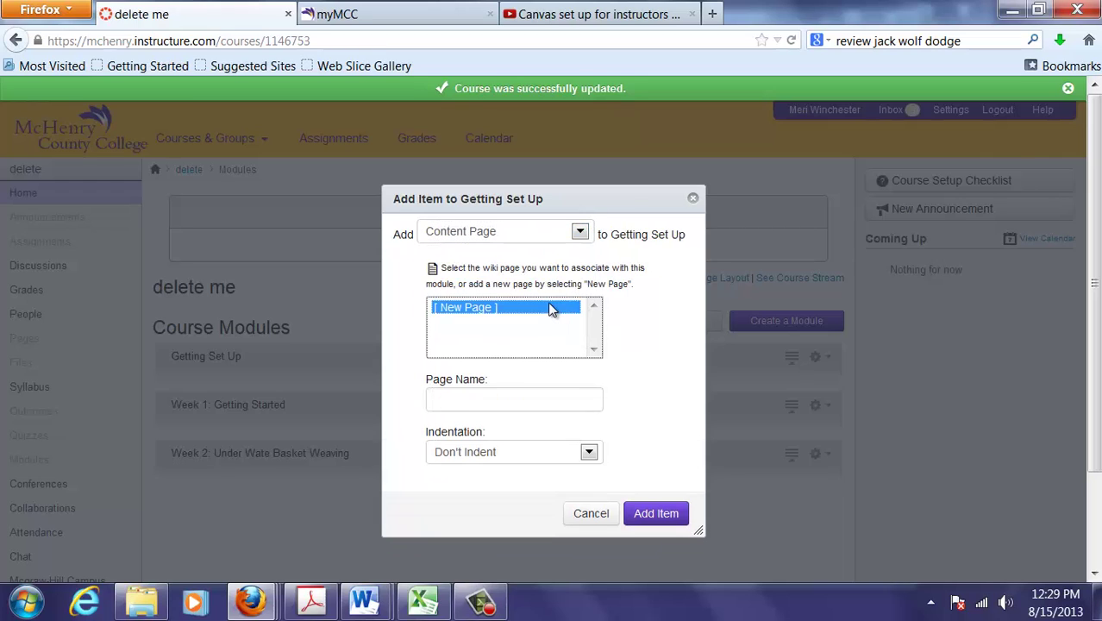
left_click(537, 399)
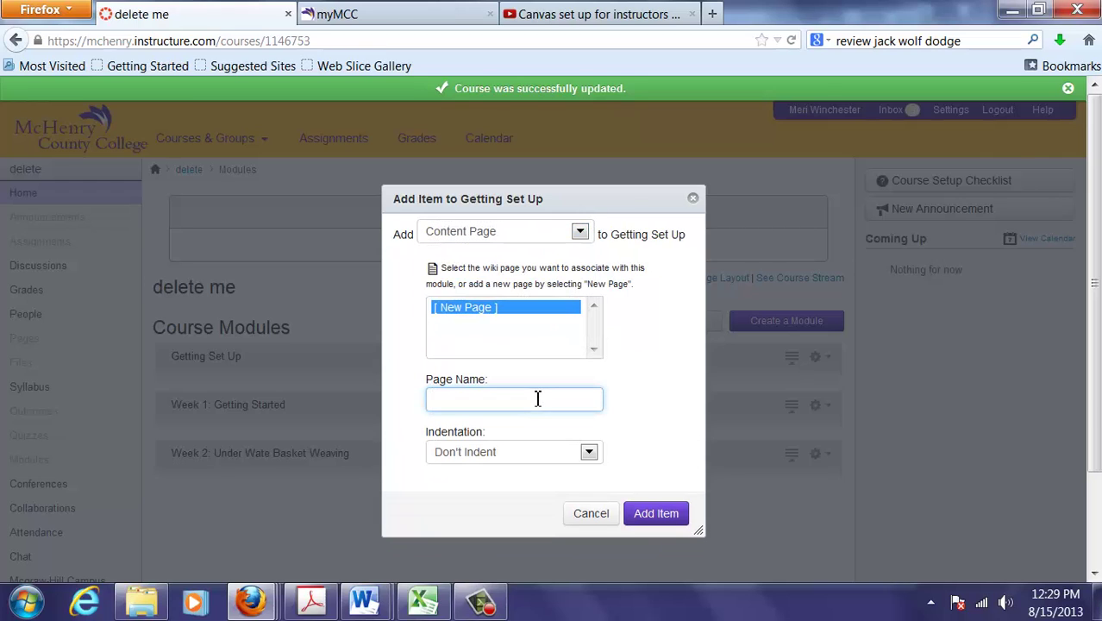
type("Contacting your instruc")
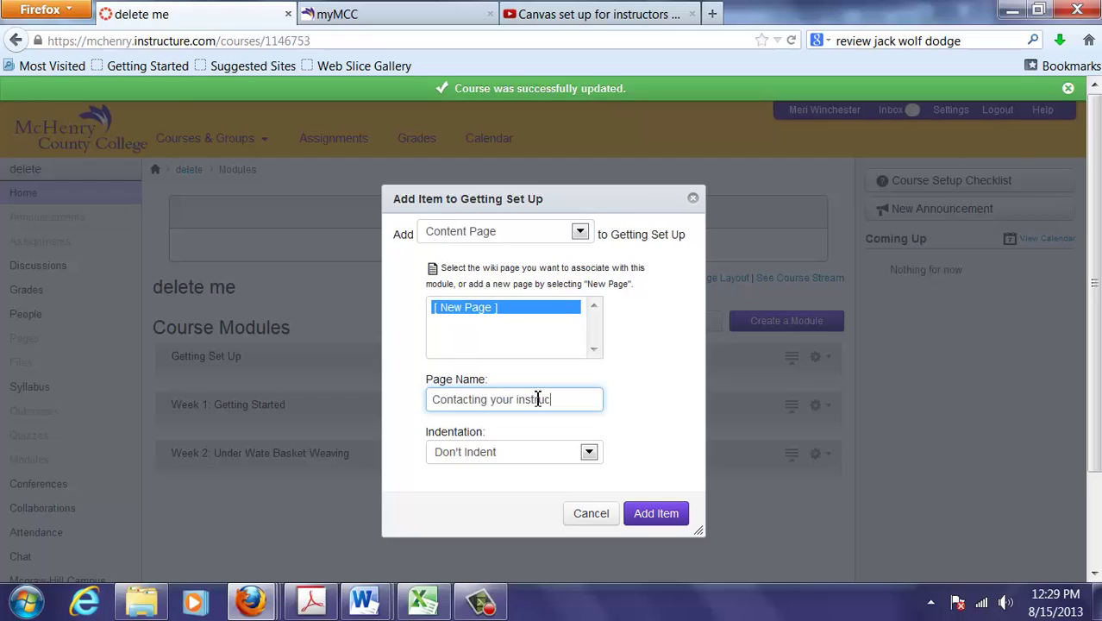
type("tor")
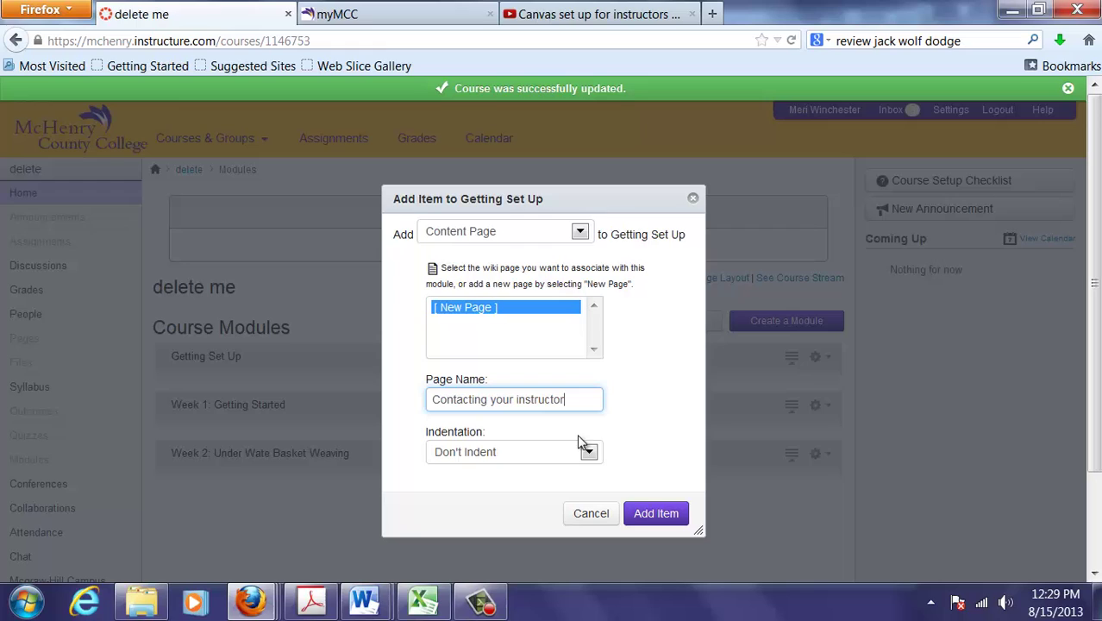
left_click(656, 515)
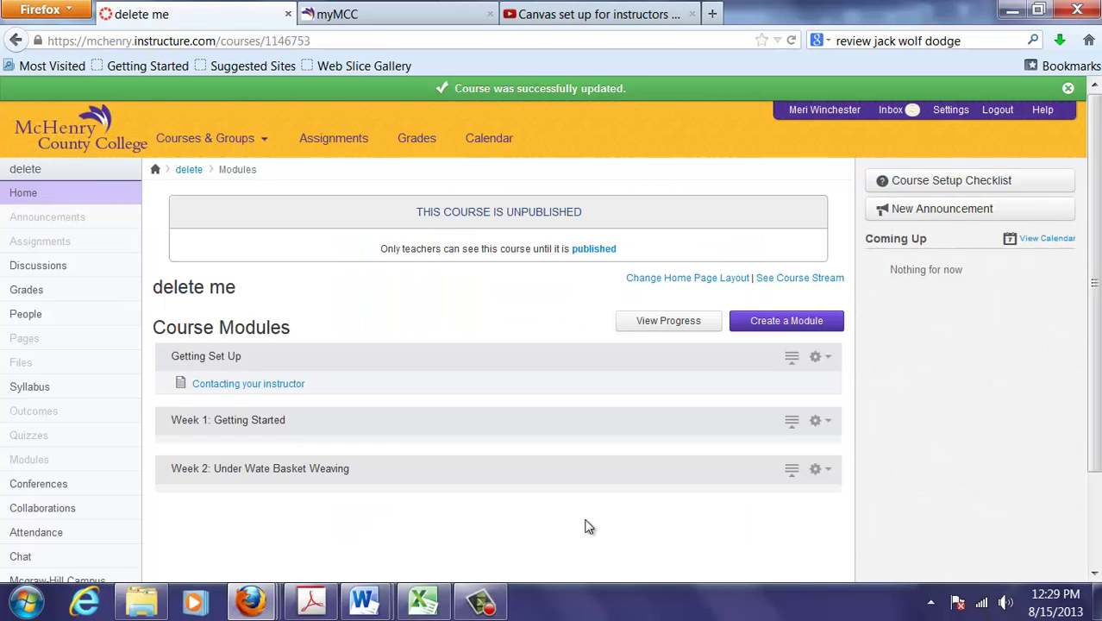
Step: Save the Word document as 'Contacting your instructor.pdf' using Save as Adobe PDF
left_click(365, 601)
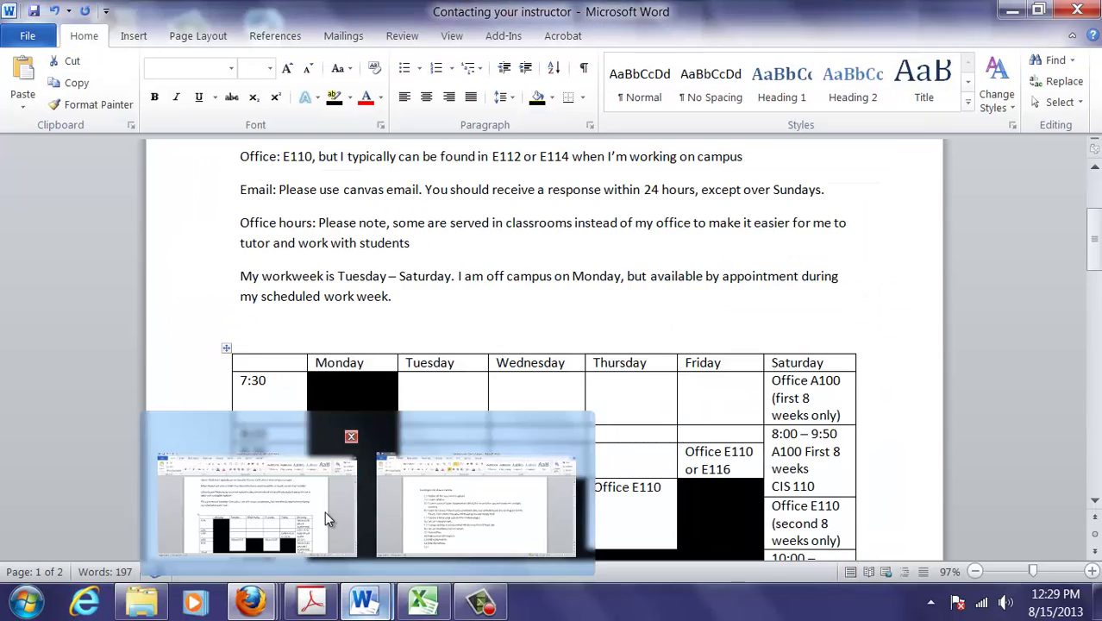
left_click(324, 511)
key("ctrl+a")
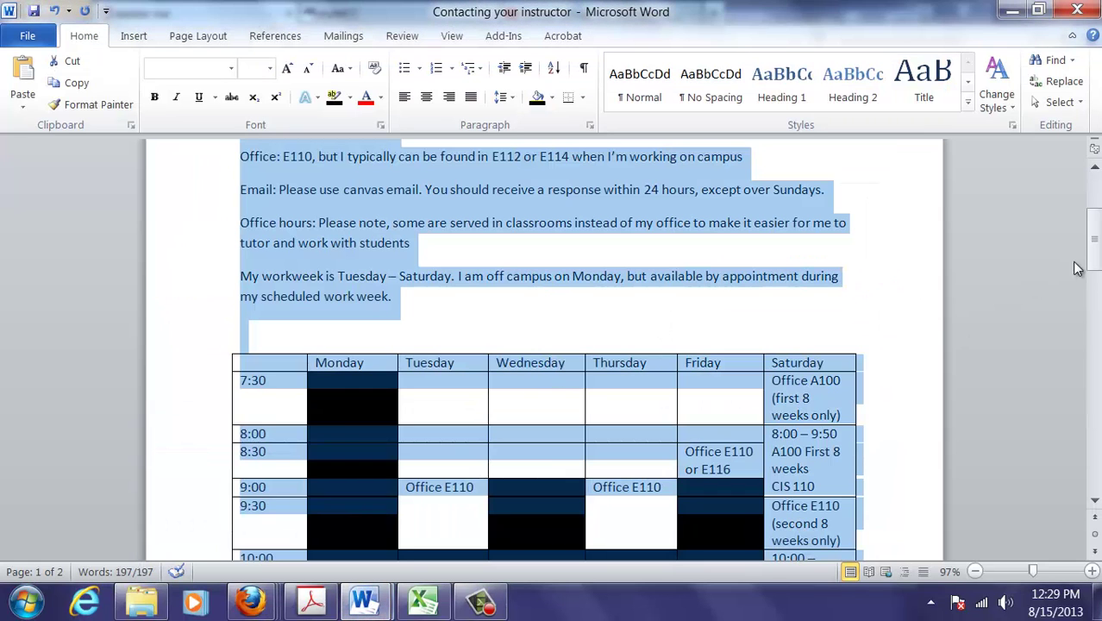
mouse_move(1093, 254)
left_mouse_down()
mouse_move(1094, 228)
mouse_move(1094, 359)
mouse_move(1096, 259)
mouse_move(1096, 276)
left_mouse_up()
left_click(814, 426)
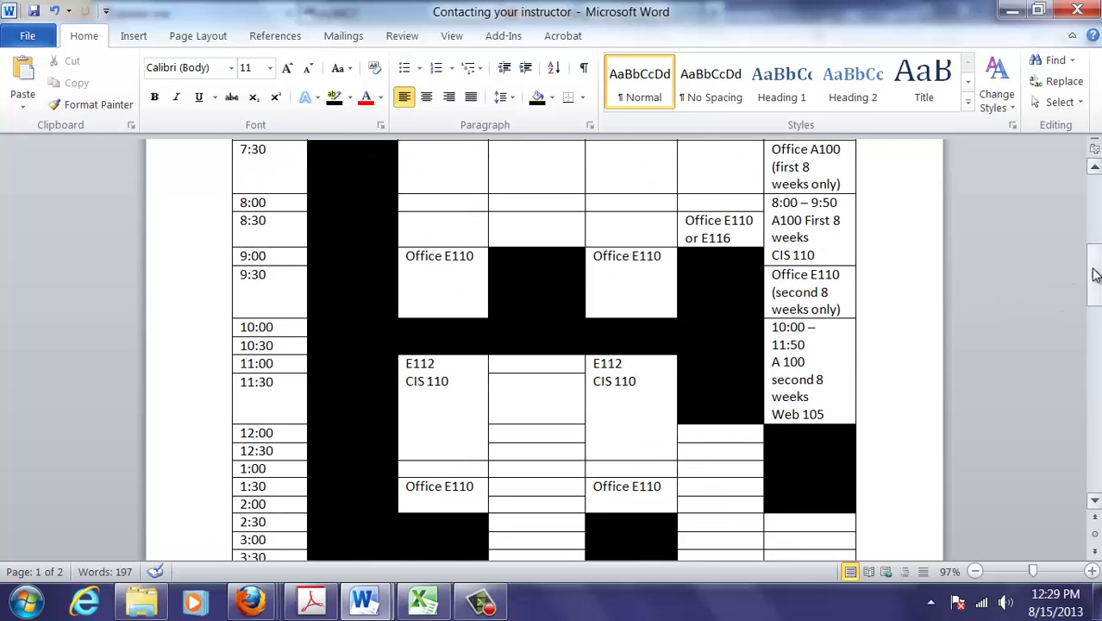
left_click(29, 36)
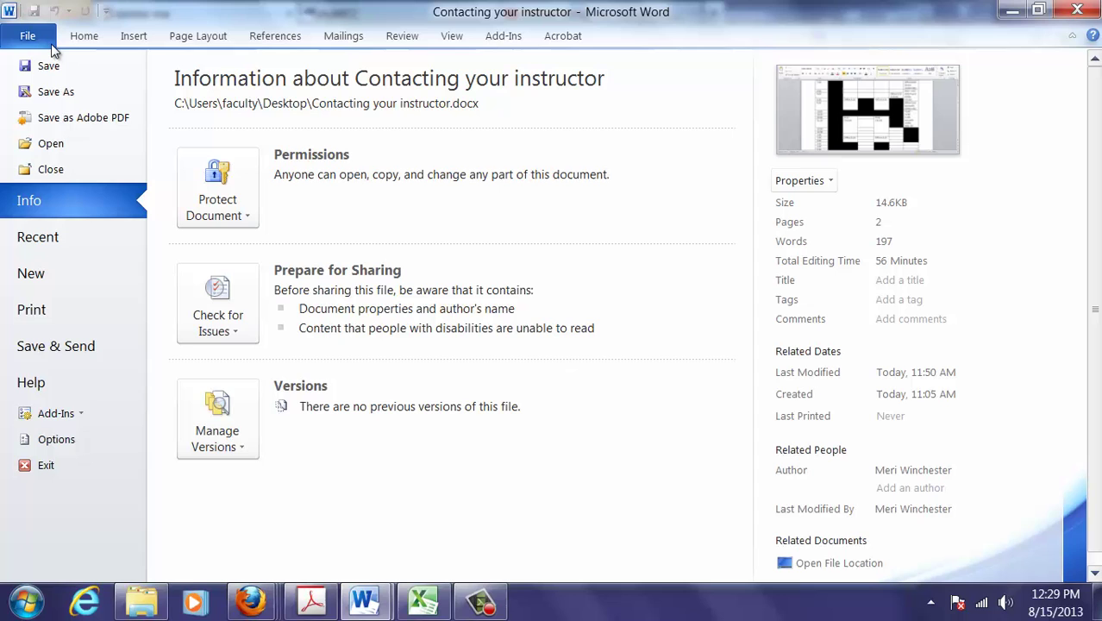
left_click(55, 121)
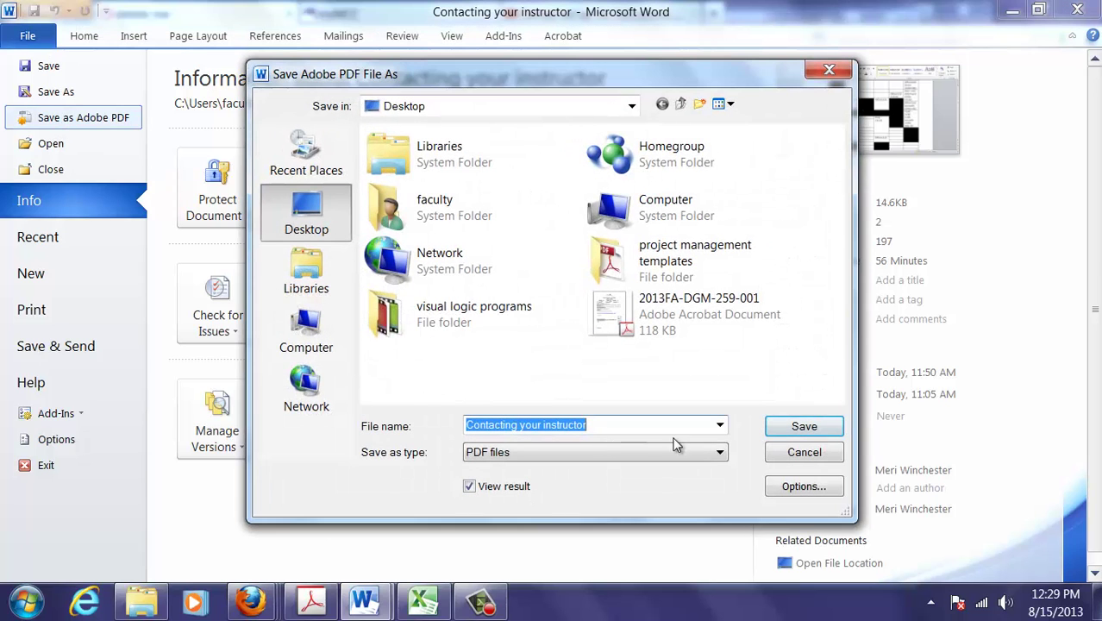
left_click(838, 425)
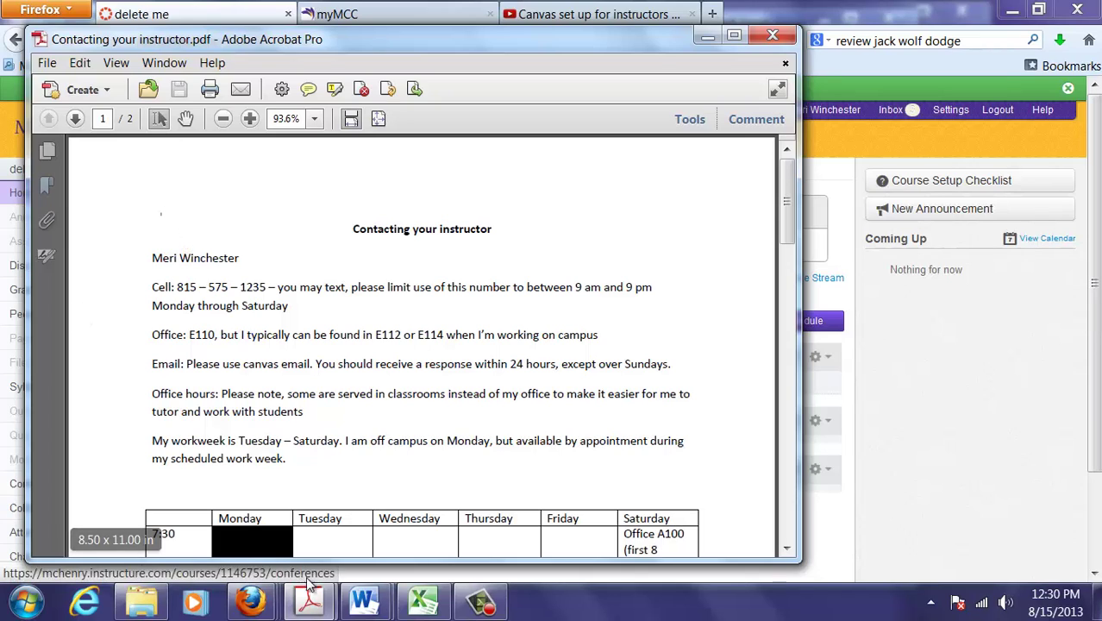
Step: Select and copy all text of the 'Contacting your instructor' Word document
left_click(361, 598)
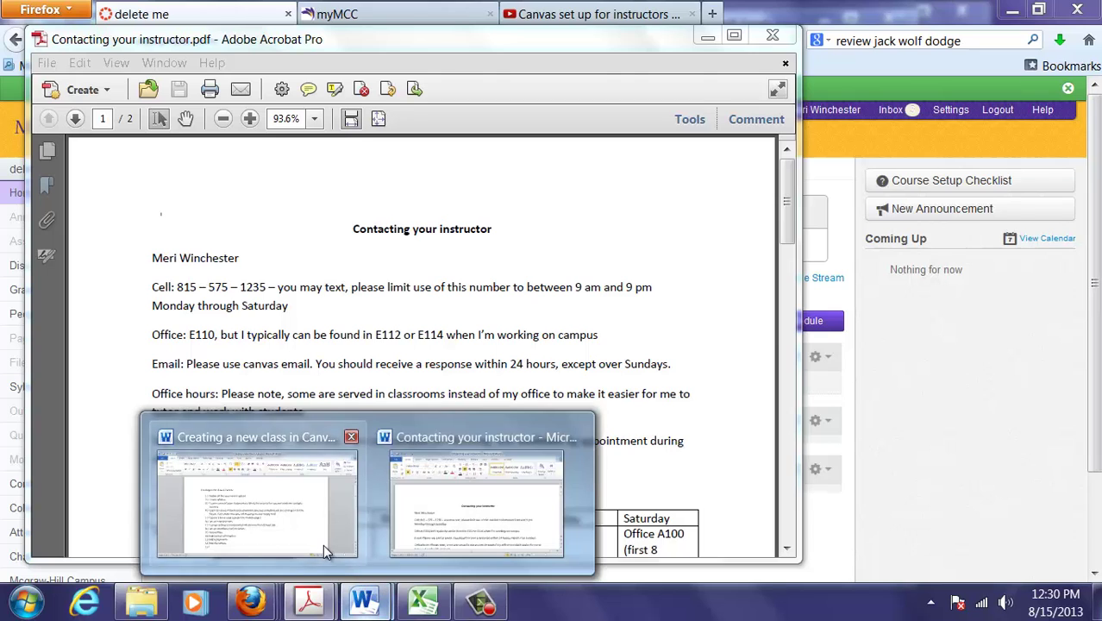
left_click(323, 544)
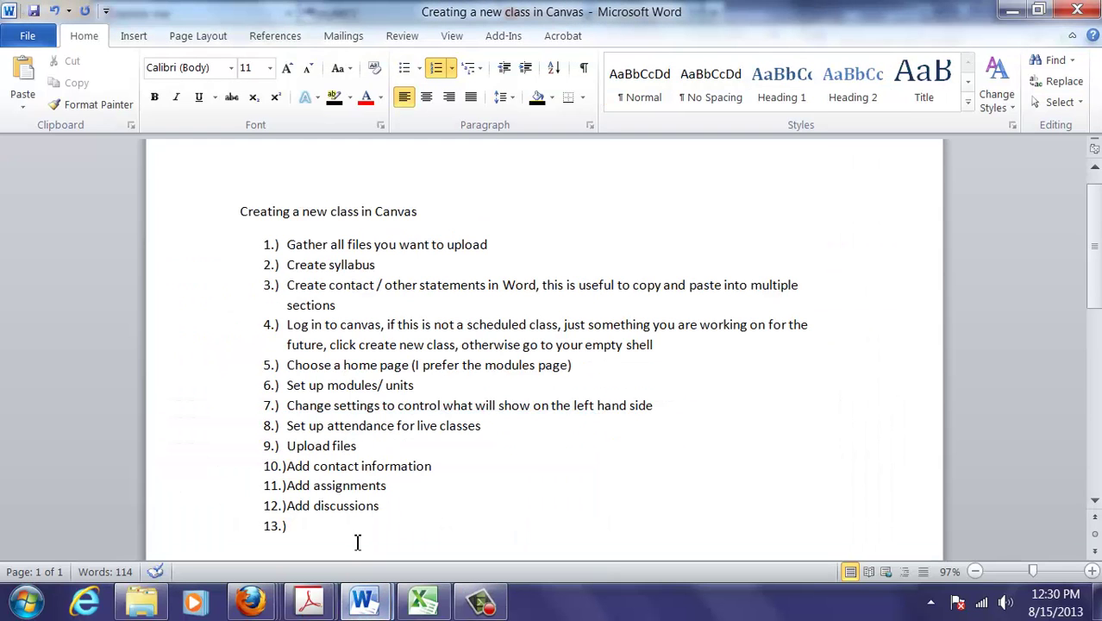
left_click(366, 600)
left_click(456, 535)
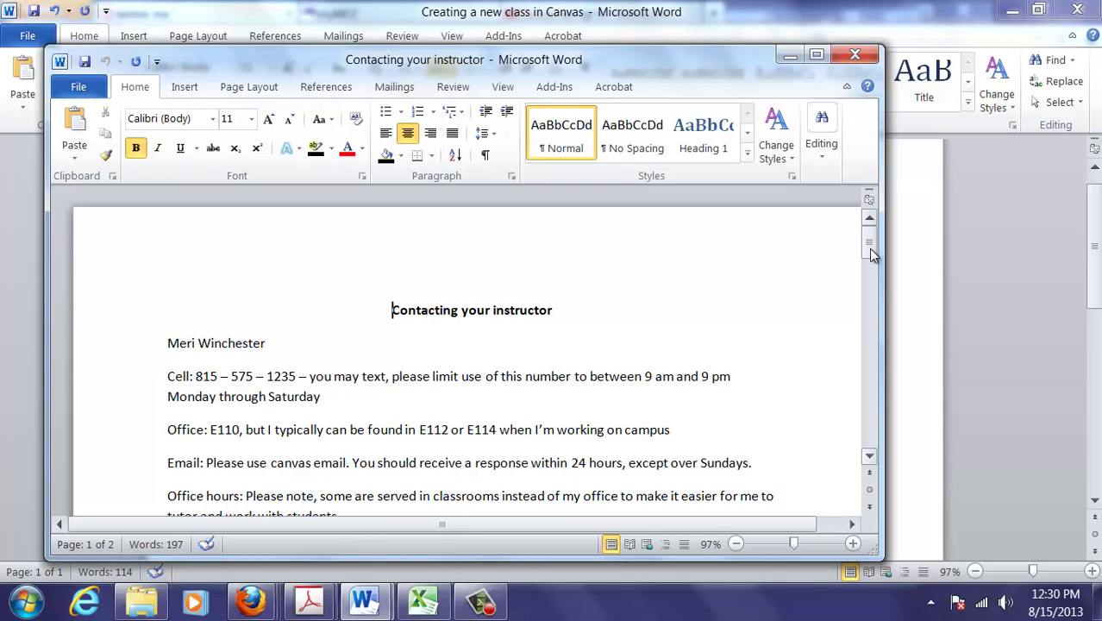
mouse_move(869, 247)
left_mouse_down()
mouse_move(873, 347)
mouse_move(861, 256)
left_mouse_up()
mouse_move(361, 221)
left_mouse_down()
mouse_move(458, 382)
mouse_move(474, 574)
mouse_move(470, 448)
left_mouse_up()
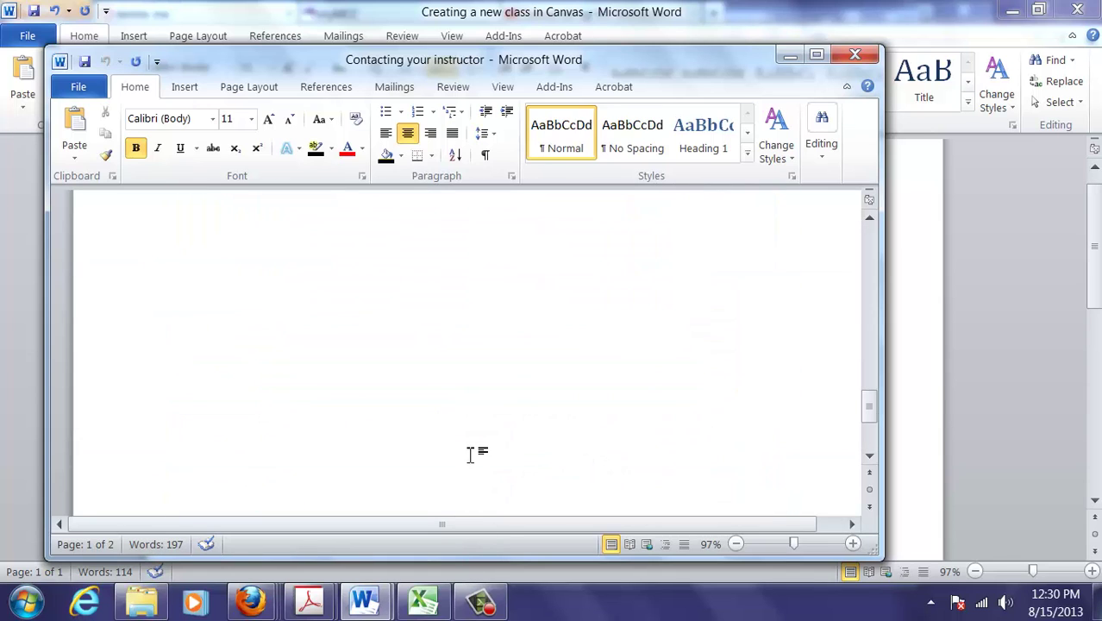
left_click_drag(480, 354, 531, 284)
key("ctrl+a")
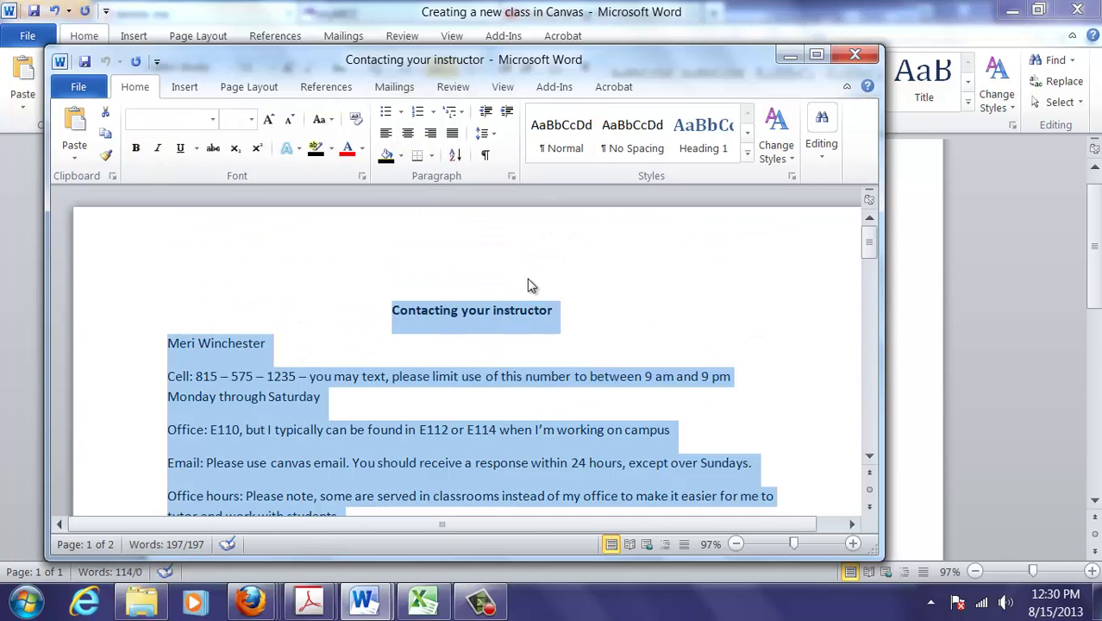
left_click(899, 277)
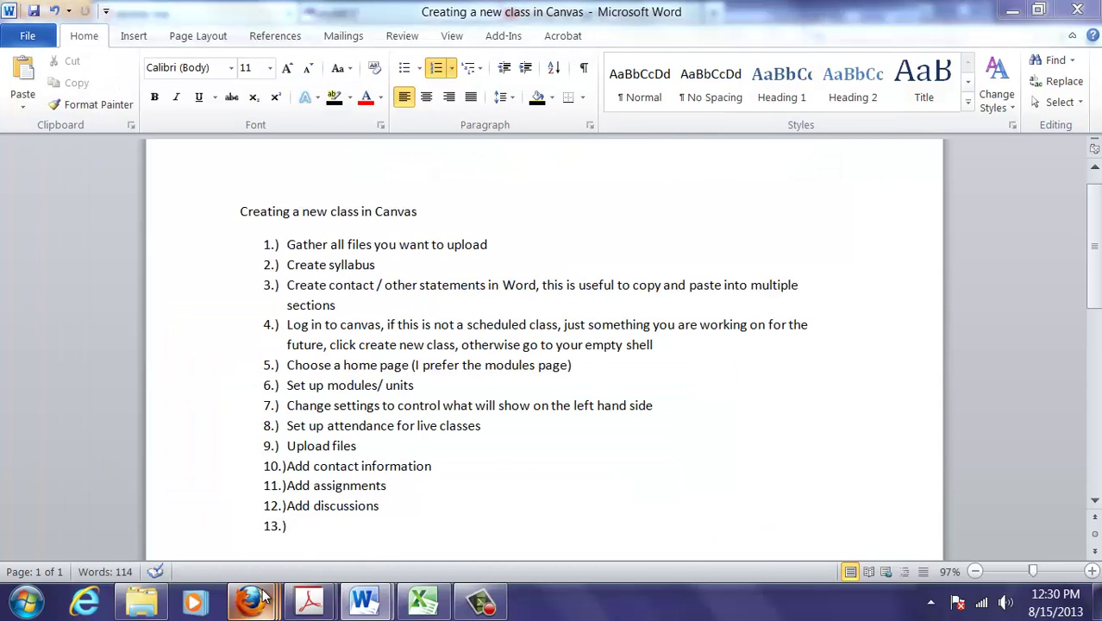
Step: Return to the delete me course and open the 'Contacting your instructor' page
mouse_move(251, 601)
left_click(205, 521)
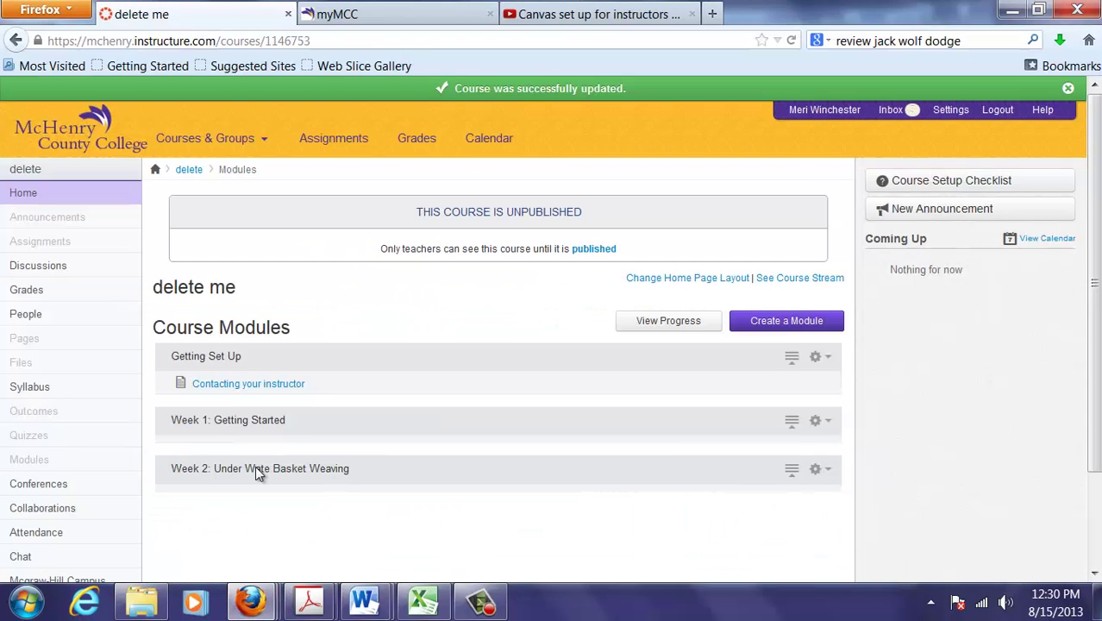
left_click(248, 388)
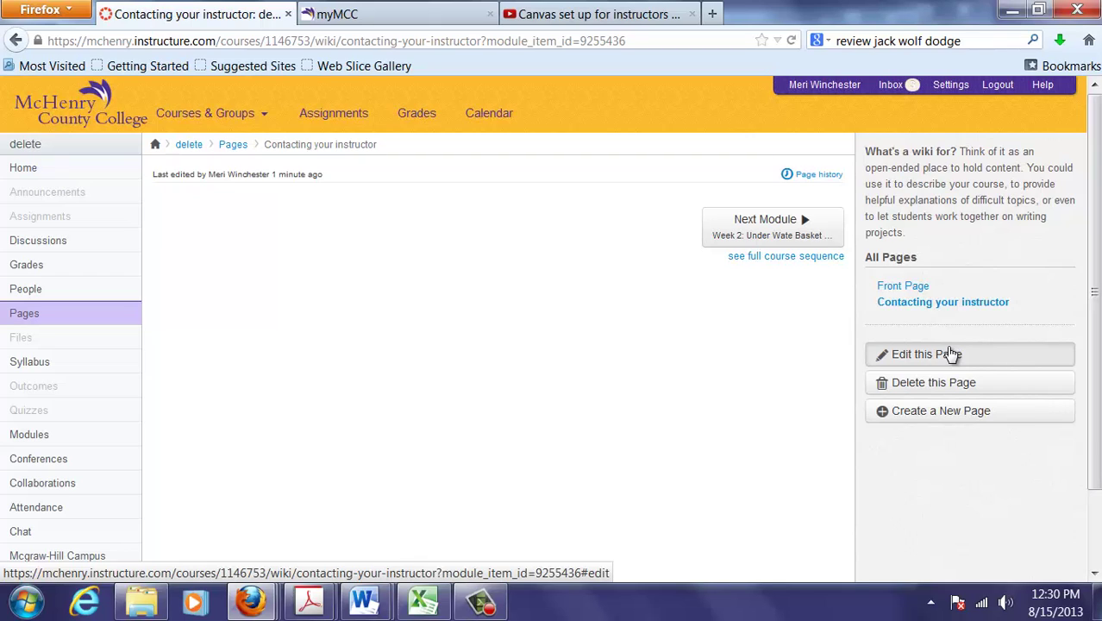
Step: Edit the page and paste the copied contact details and office-hours table into its body
left_click(952, 353)
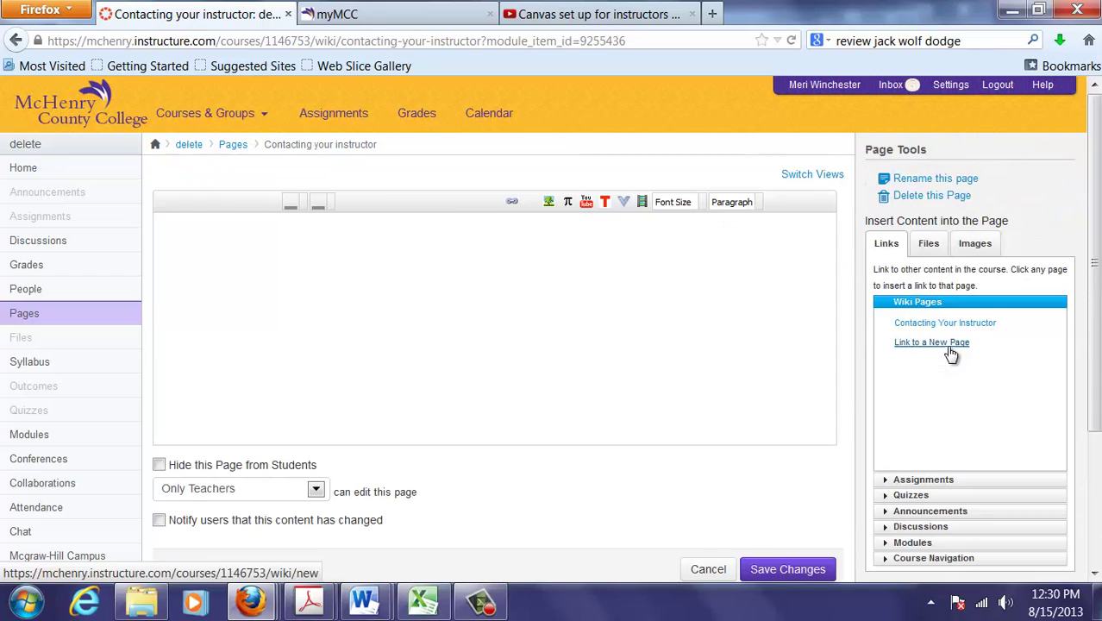
left_click(949, 345)
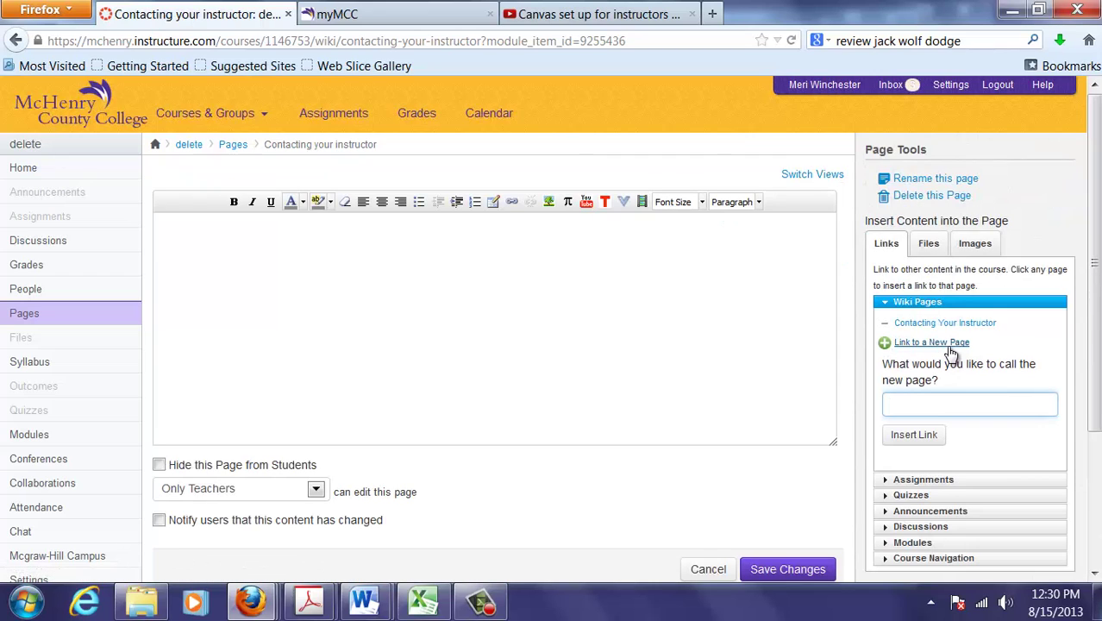
left_click(601, 260)
key("ctrl+v")
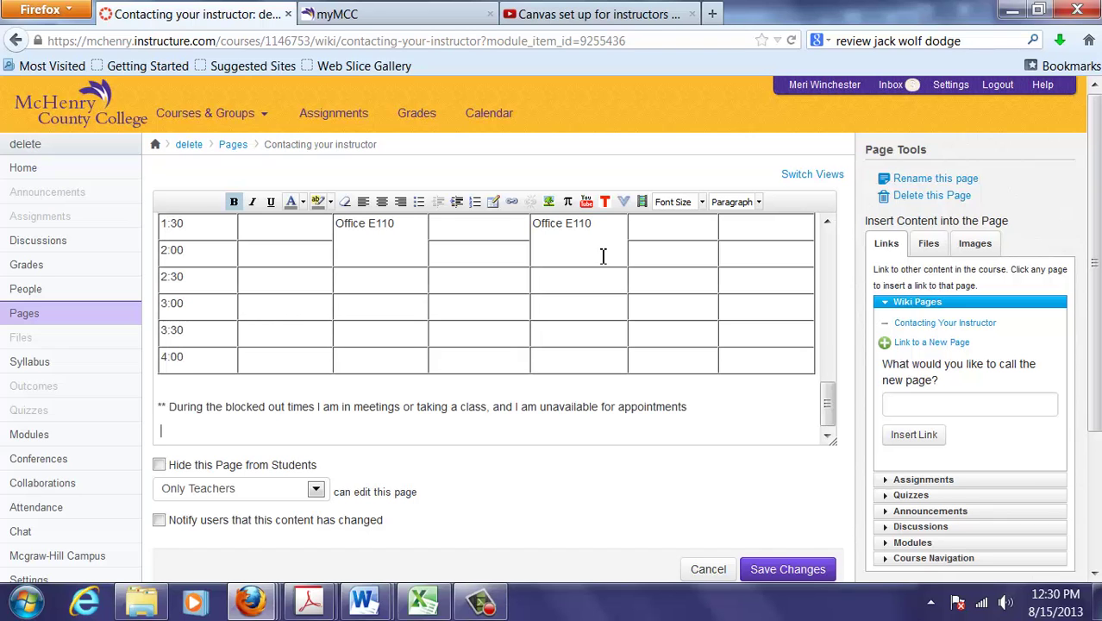
left_click_drag(826, 406, 806, 314)
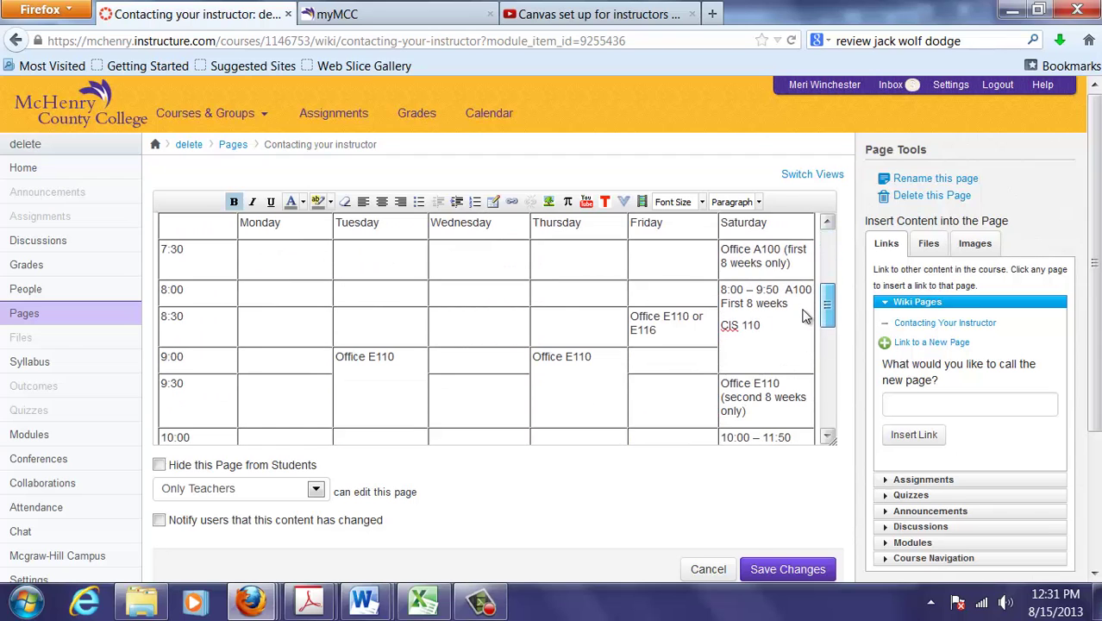
Step: Mark the Monday 7:30, 8:00, 8:30, 9:00 and 9:30 slots as 'unavailable'
left_click(254, 277)
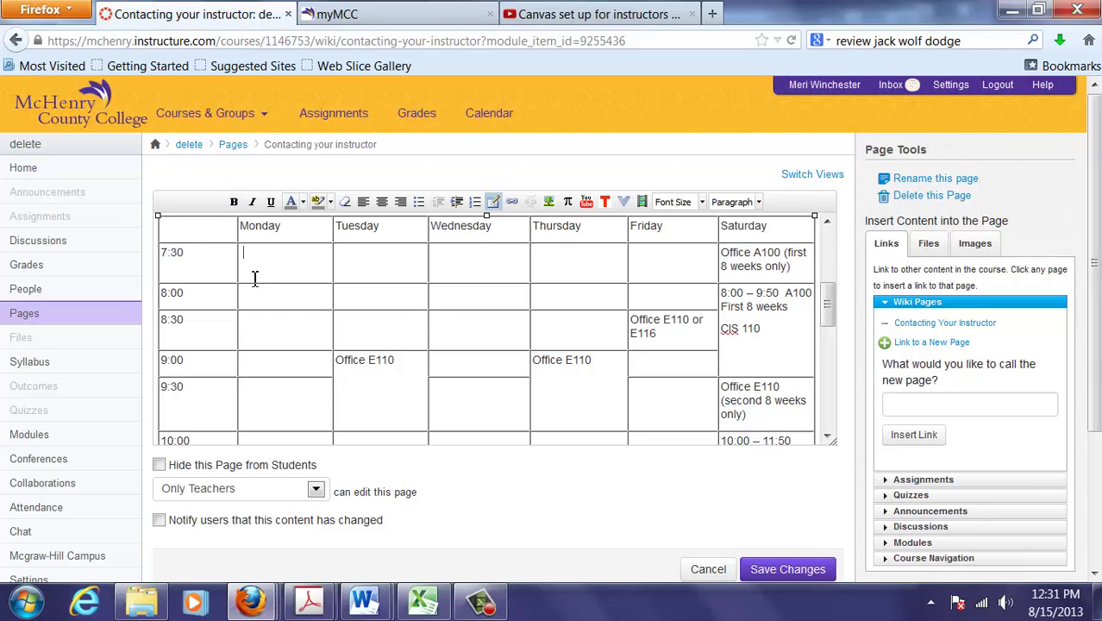
type("unavailable")
left_click_drag(312, 253, 243, 258)
key("ctrl+c")
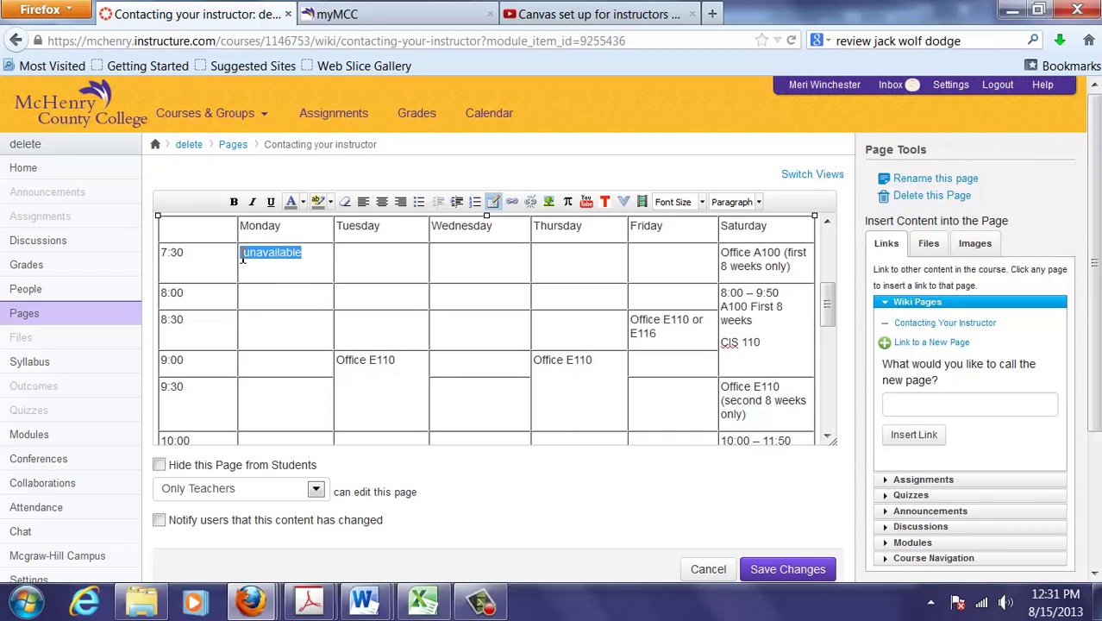
left_click(249, 294)
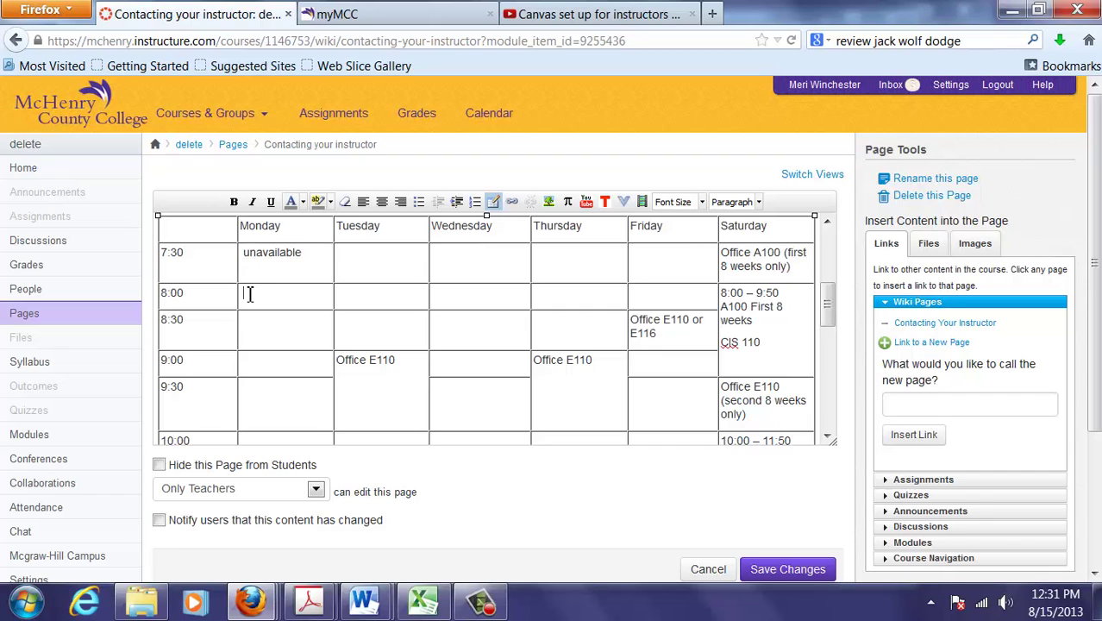
key("ctrl+v")
left_click(253, 332)
key("ctrl+v")
left_click(258, 359)
key("ctrl+v")
left_click(253, 395)
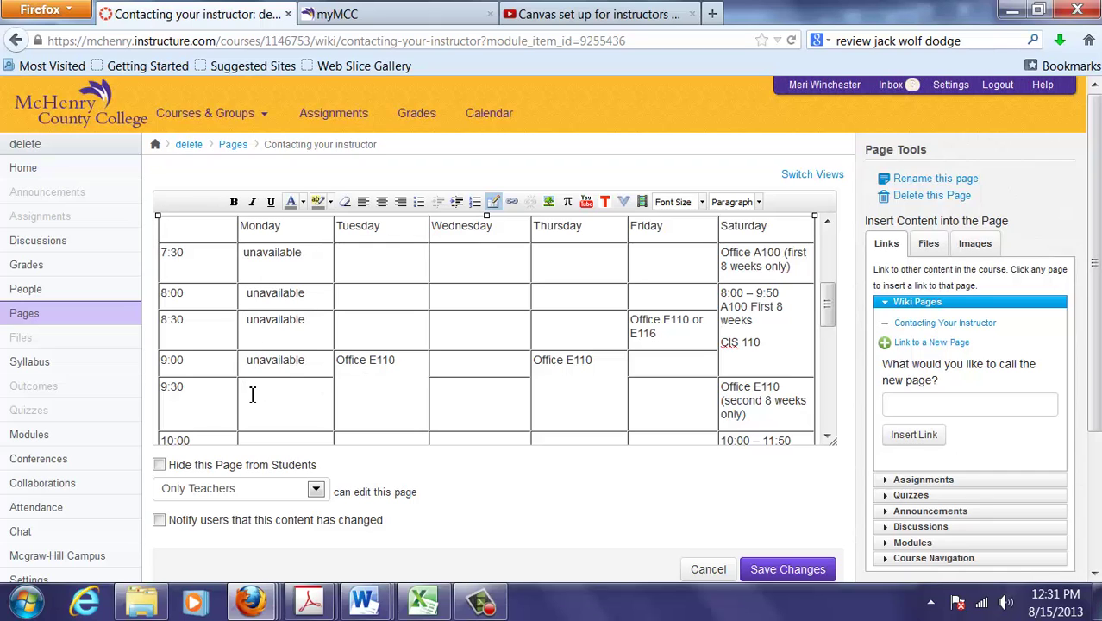
key("ctrl+v")
Step: Mark Friday 9:00–10:00 and Wednesday 8:30–9:30 slots as 'unavailable'
left_click(458, 394)
key("ctrl+v")
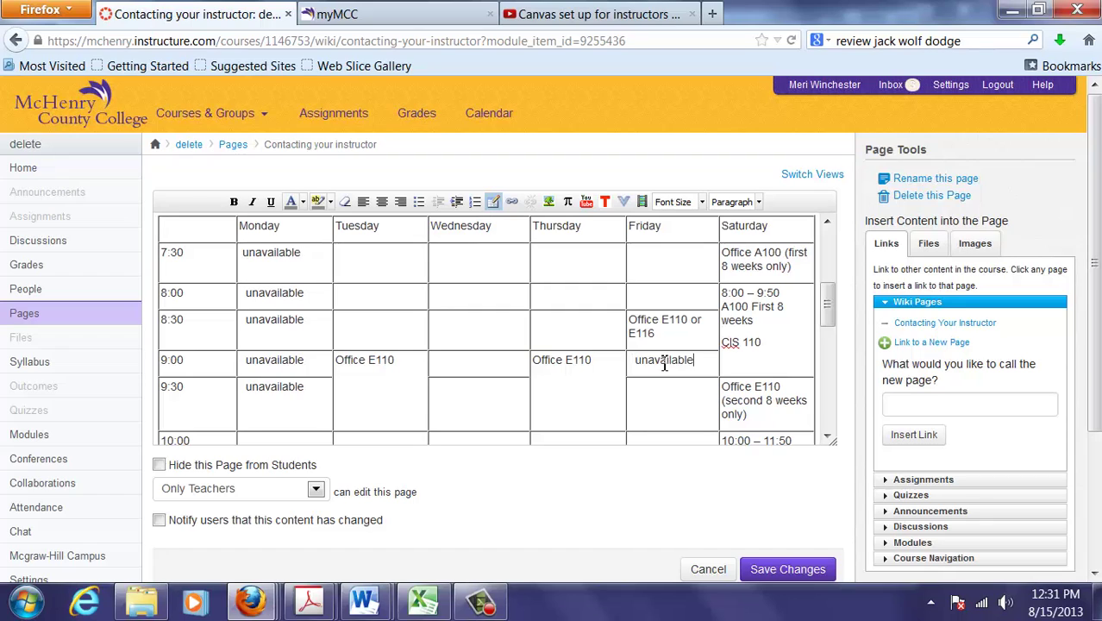
left_click(699, 402)
key("ctrl+v")
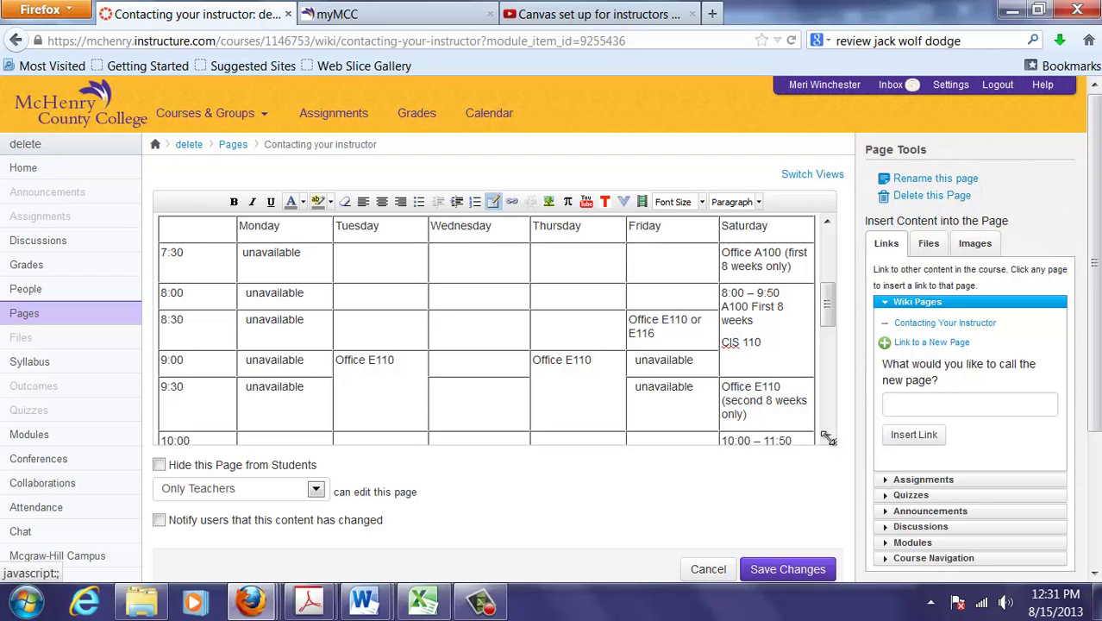
left_click(713, 441)
key("ctrl+v")
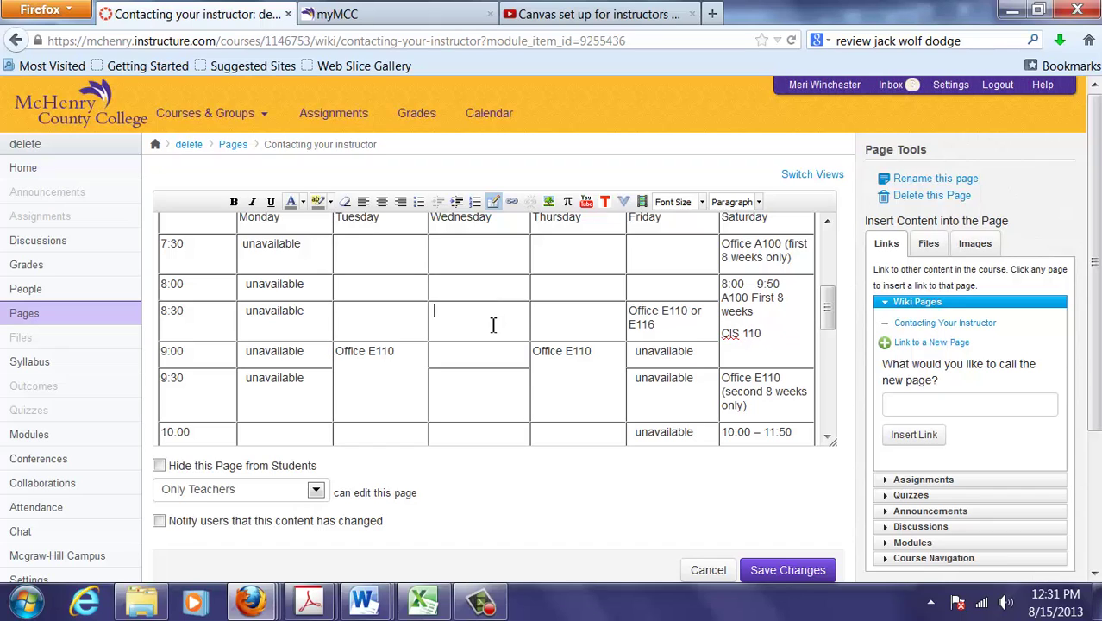
key("ctrl+v")
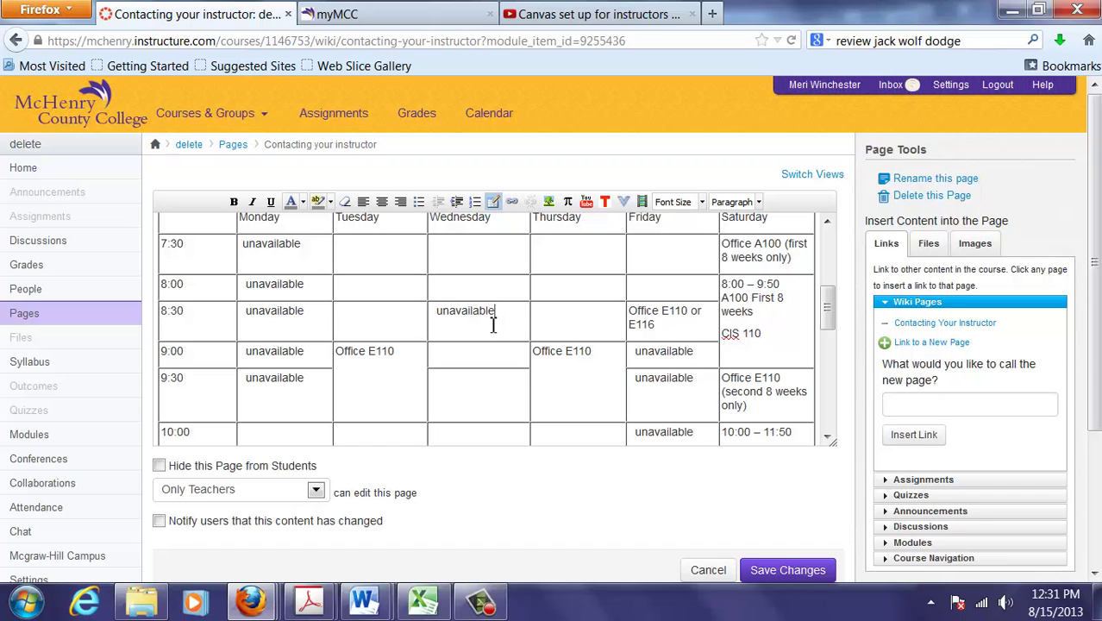
left_click(481, 352)
key("ctrl+v")
key("ctrl+v")
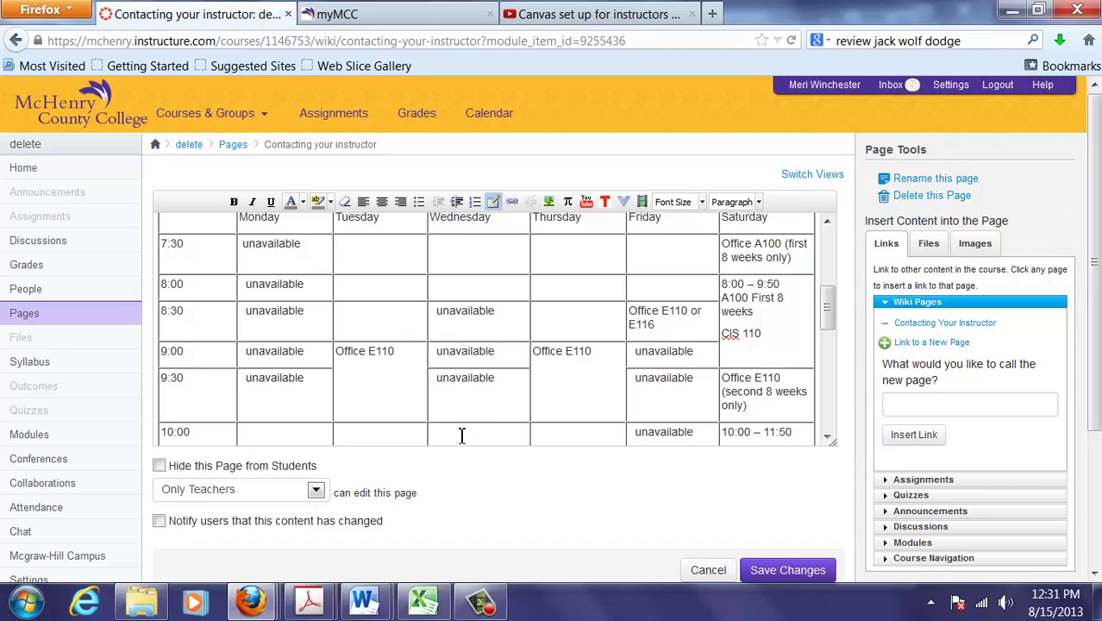
key("ctrl+v")
Step: Delete the blocked-out-times note below the timetable
left_click_drag(827, 309, 830, 421)
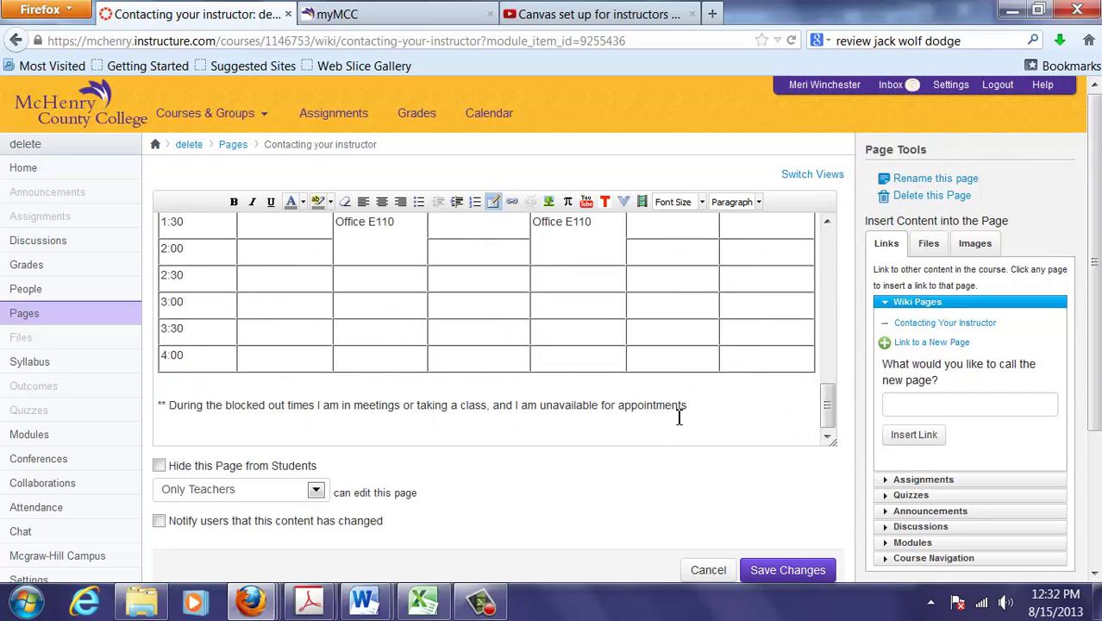
left_click_drag(320, 436, 162, 396)
key("Delete")
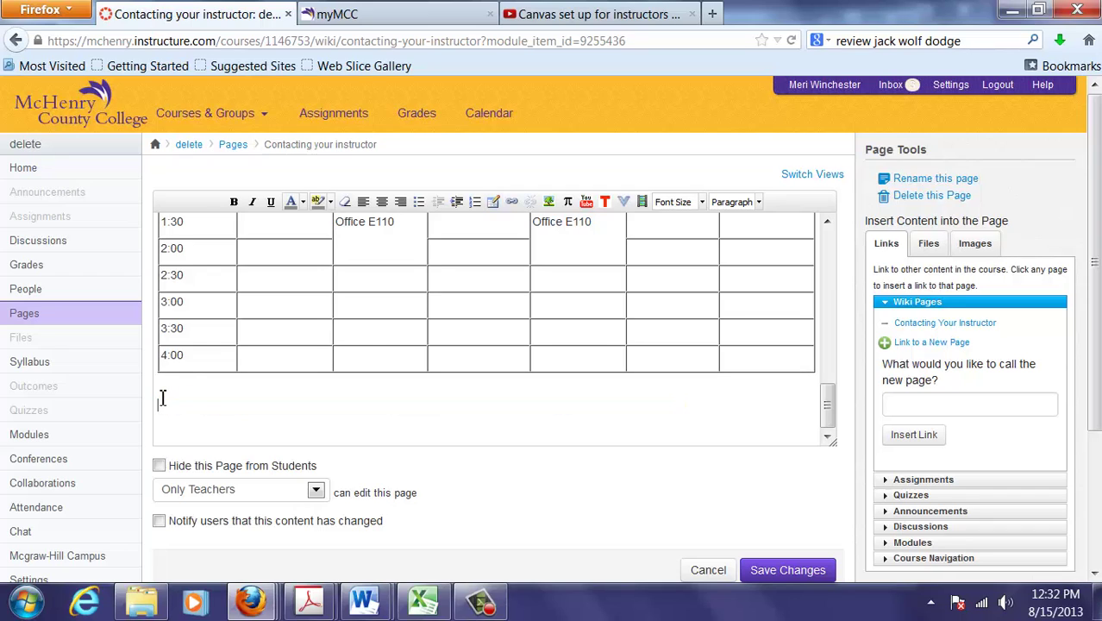
left_click(807, 571)
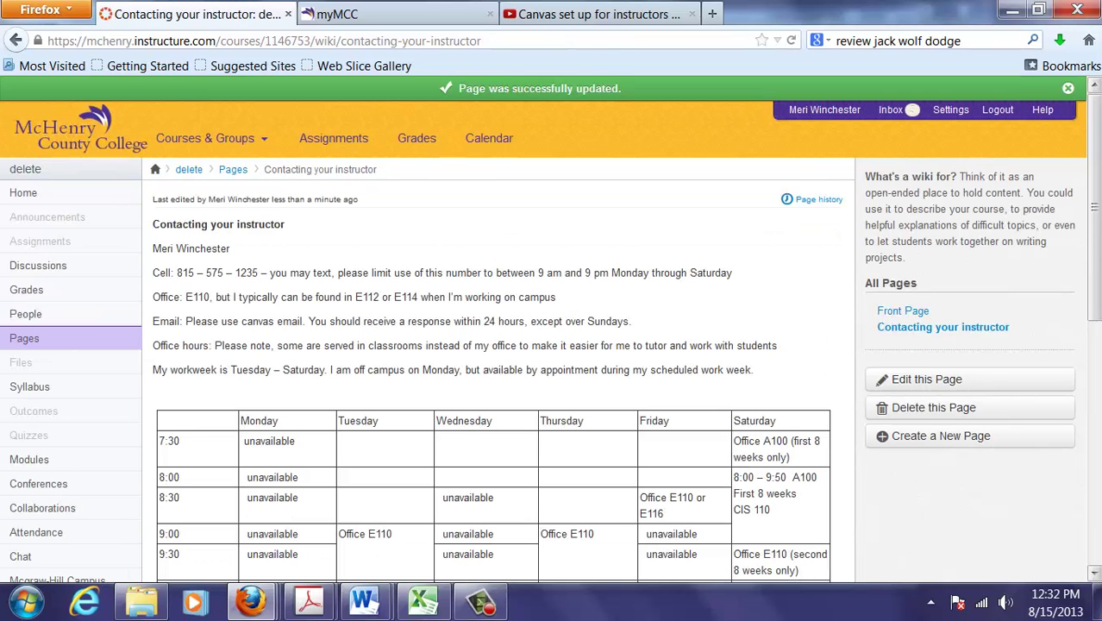
scroll(1095, 371, "down", 3)
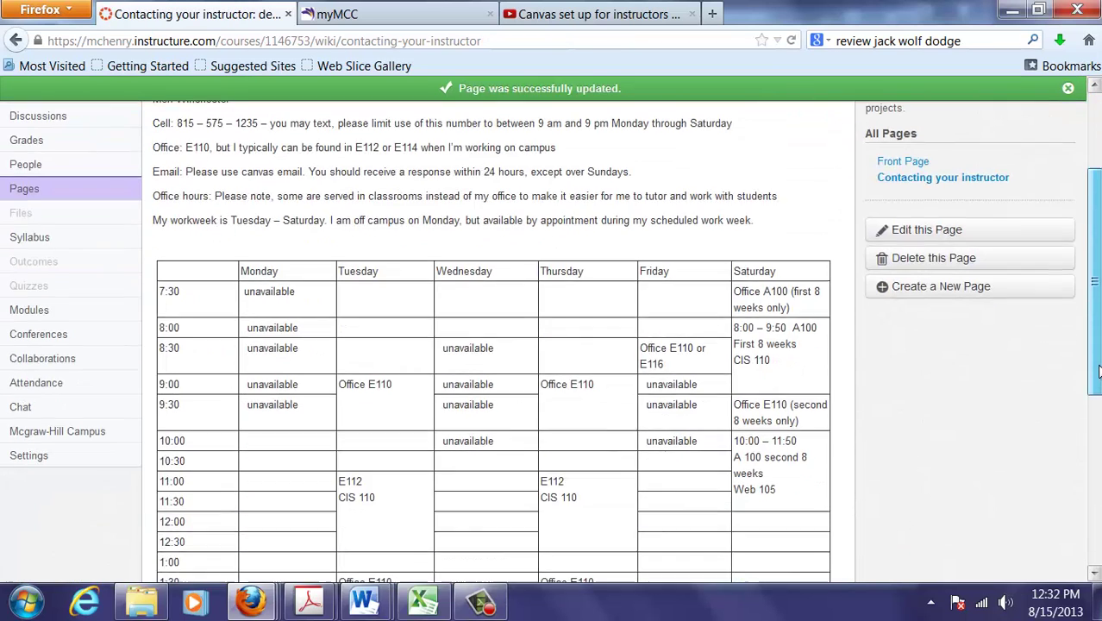
left_click_drag(1099, 371, 1099, 299)
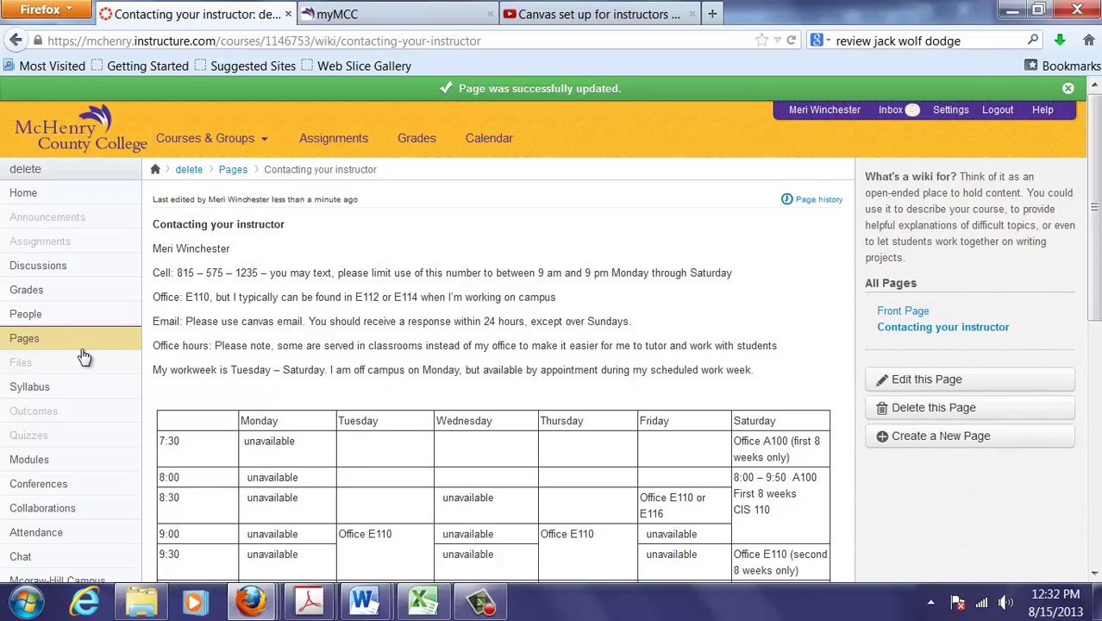
Step: Go to the course Files area and begin a new folder, dismissing the Windows warning
left_click(36, 371)
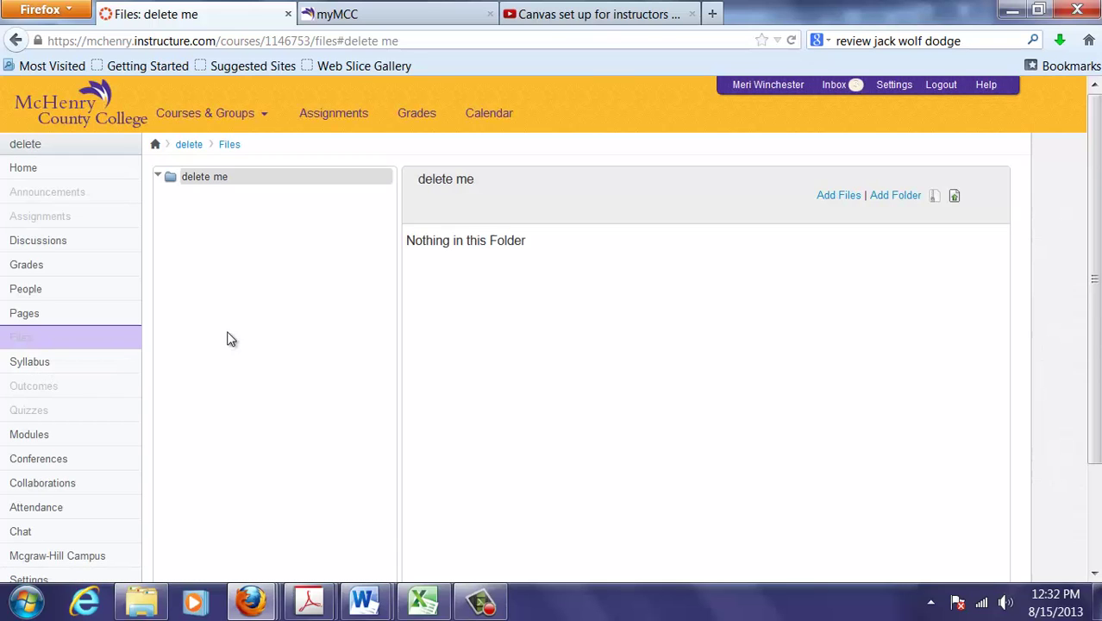
left_click(887, 202)
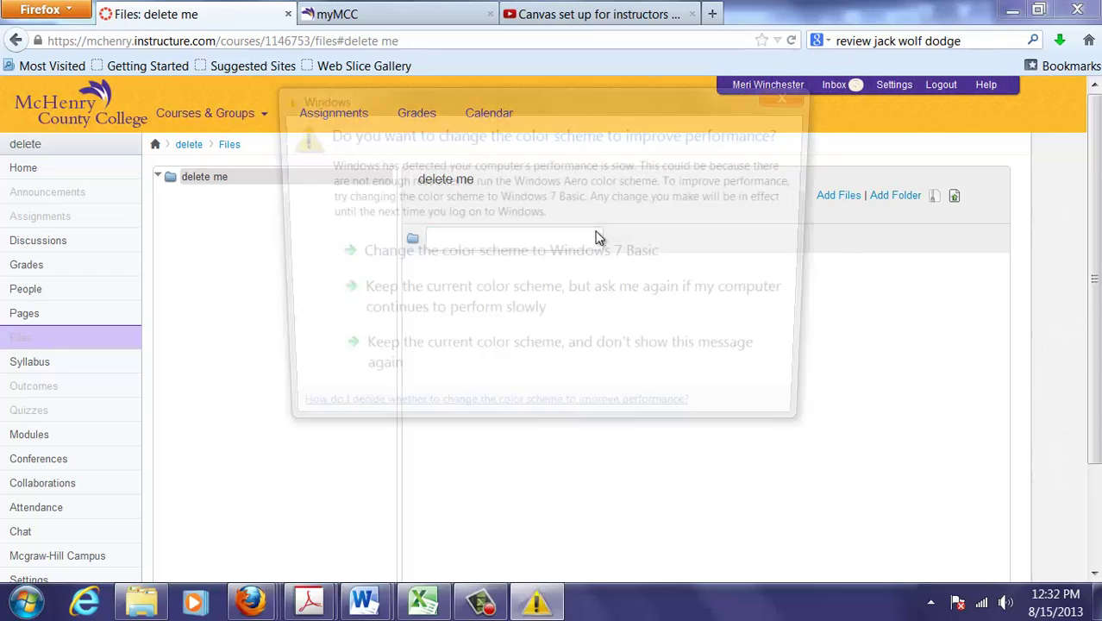
left_click(792, 95)
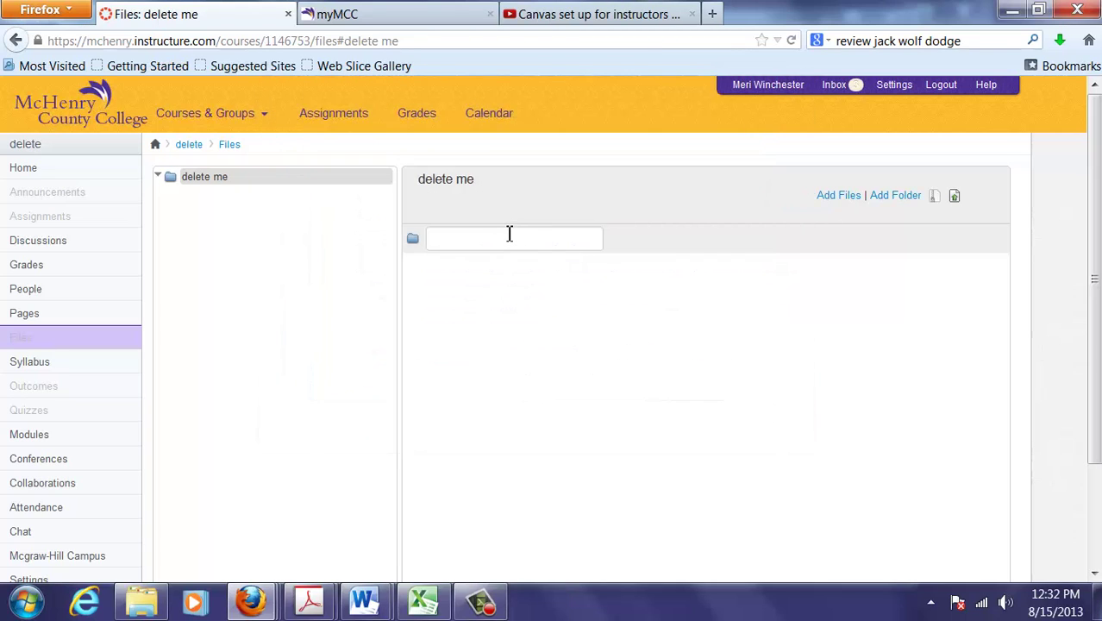
left_click(890, 196)
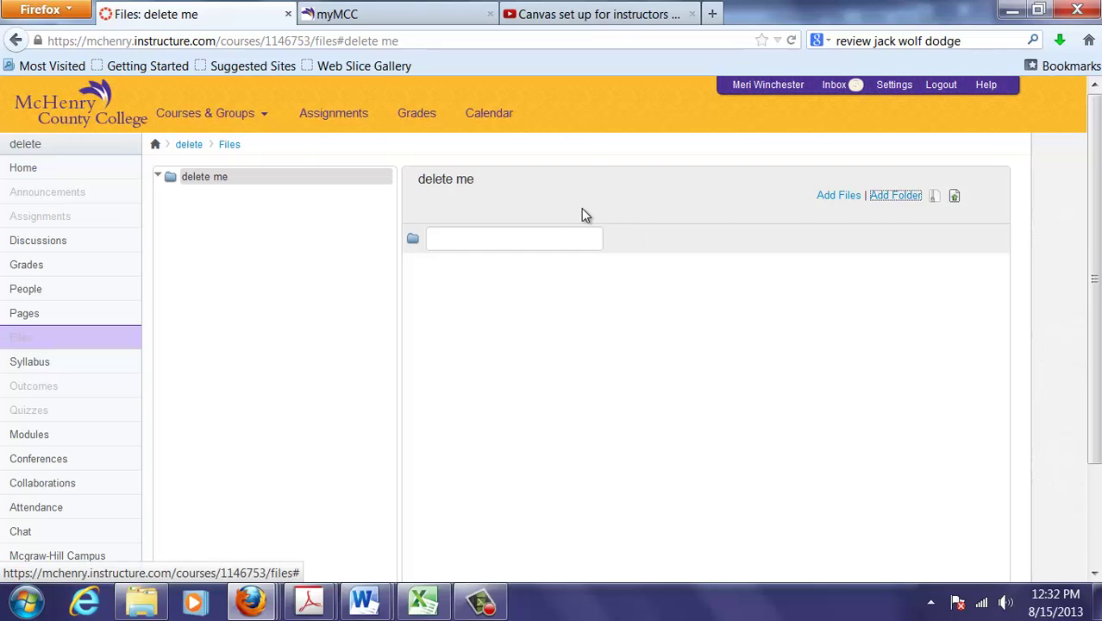
right_click(441, 238)
left_click(418, 240)
left_click(839, 195)
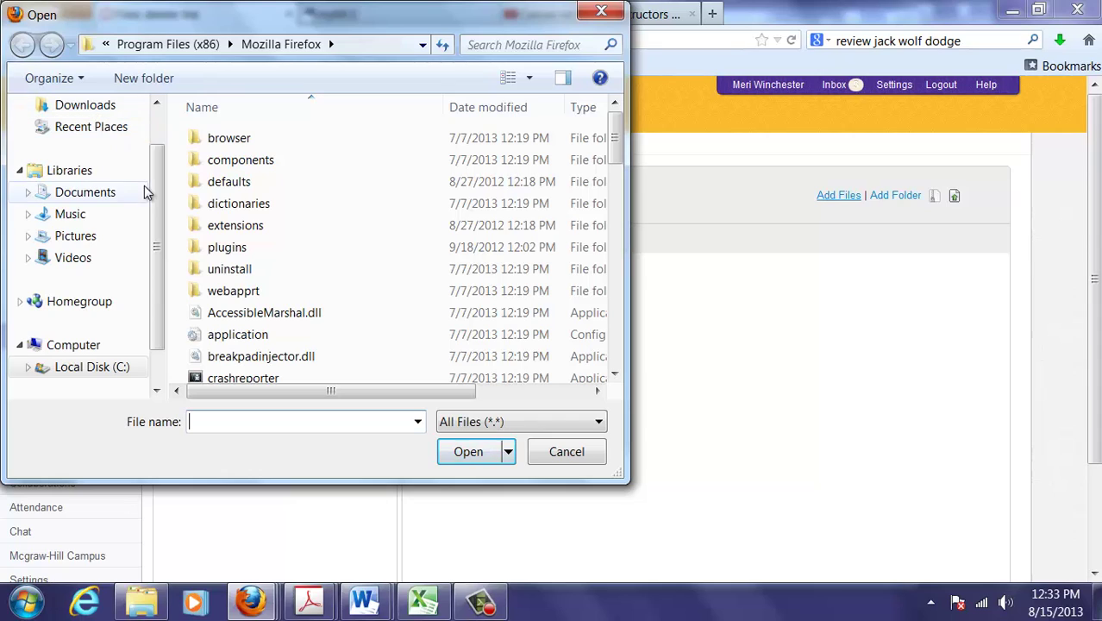
scroll(148, 186, "up", 3)
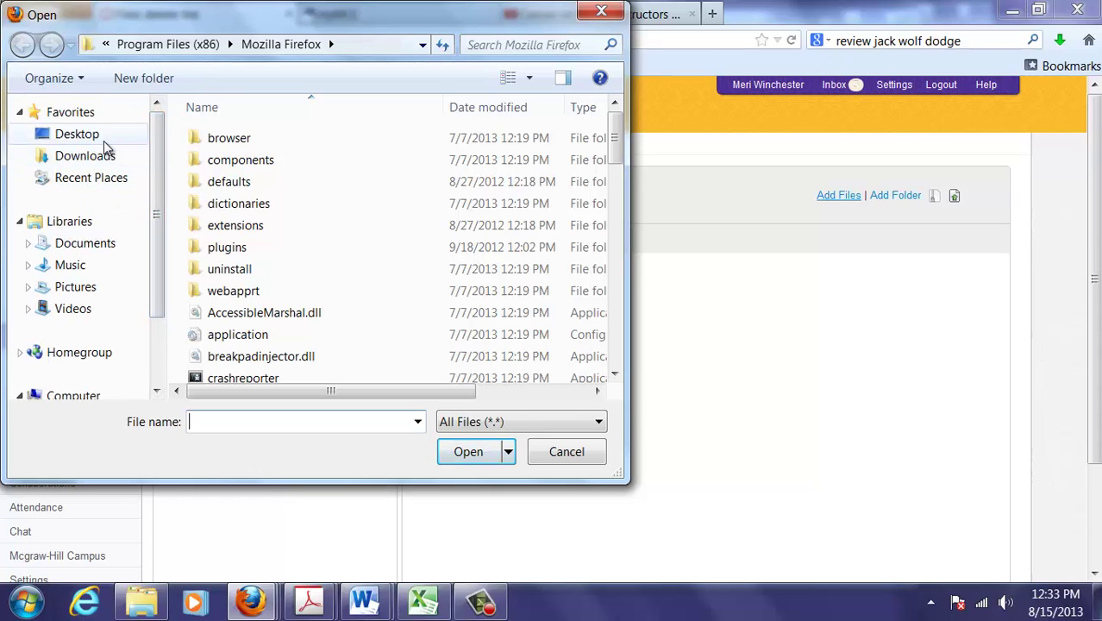
left_click(106, 140)
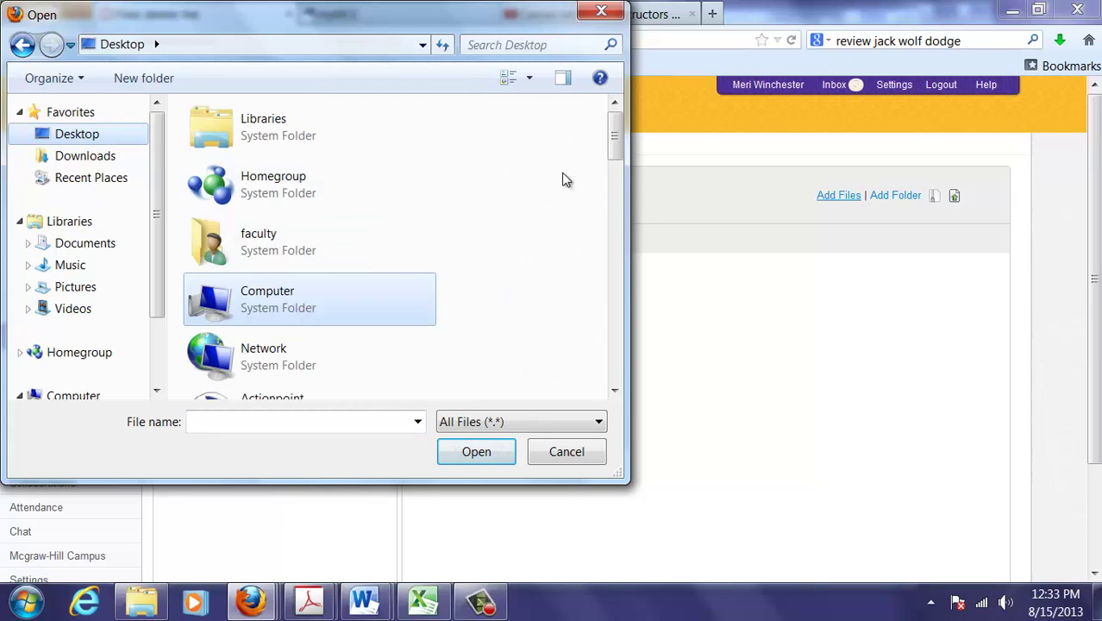
left_click_drag(606, 161, 615, 277)
double_click(290, 342)
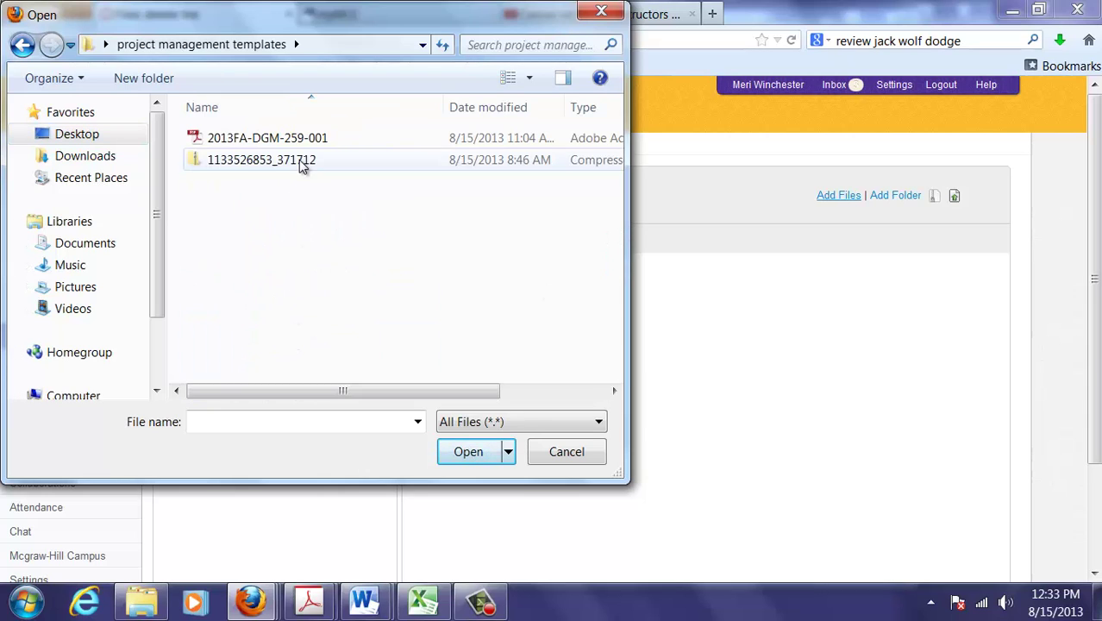
left_click(299, 161)
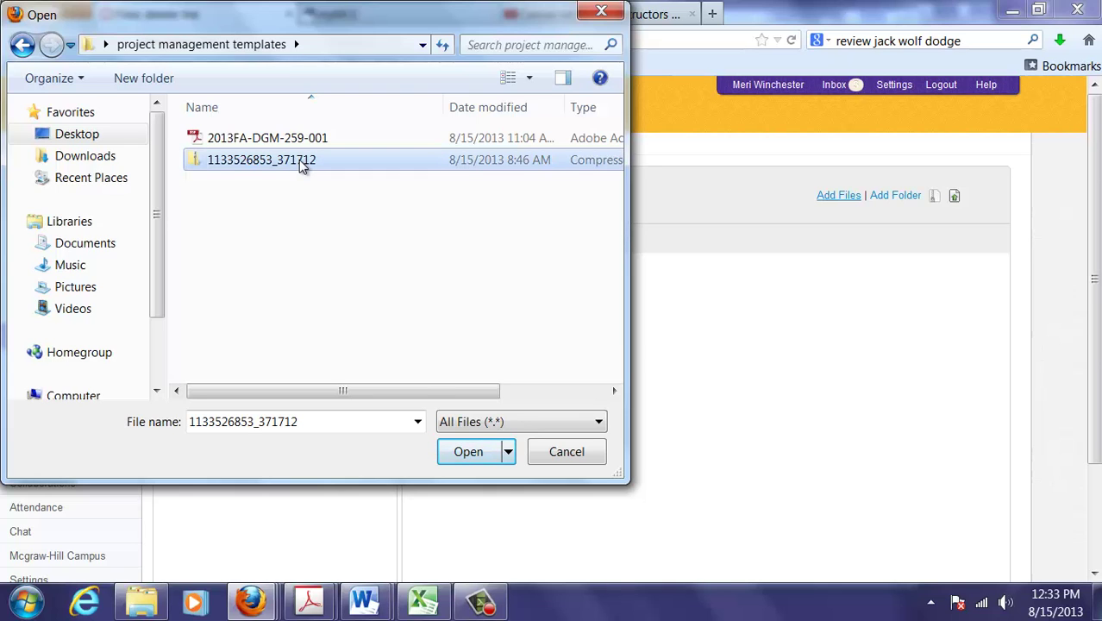
left_click(471, 451)
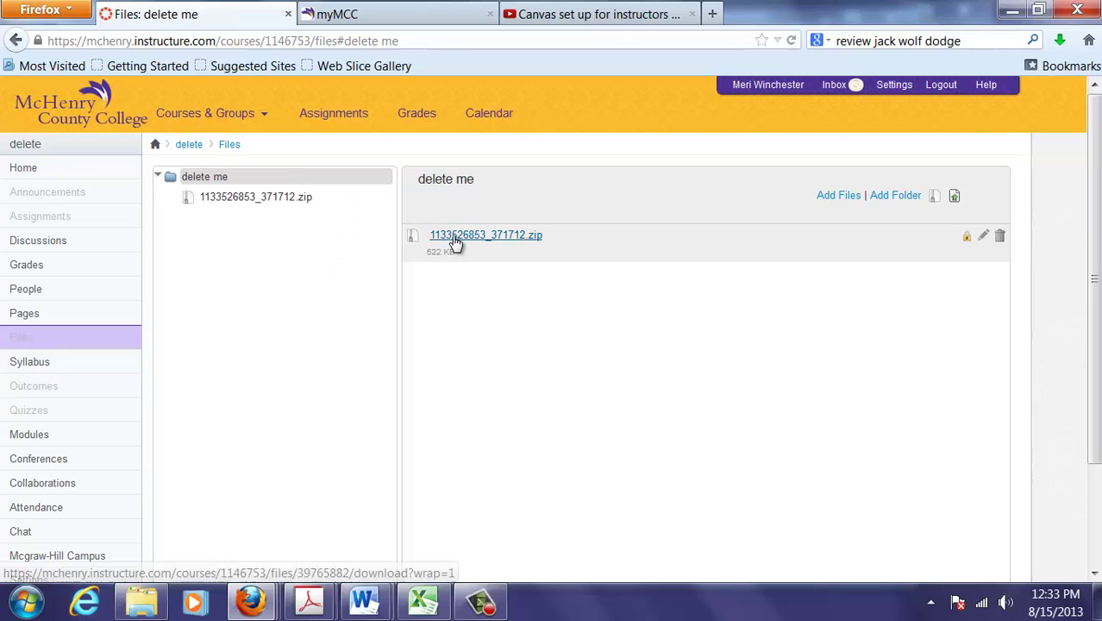
left_click(456, 242)
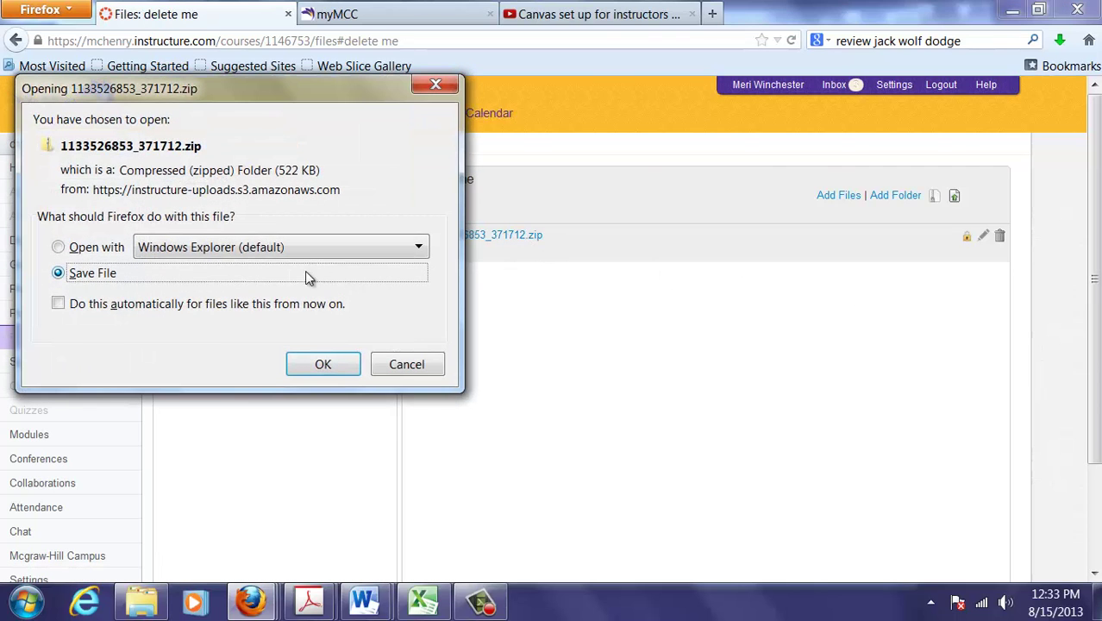
left_click(389, 364)
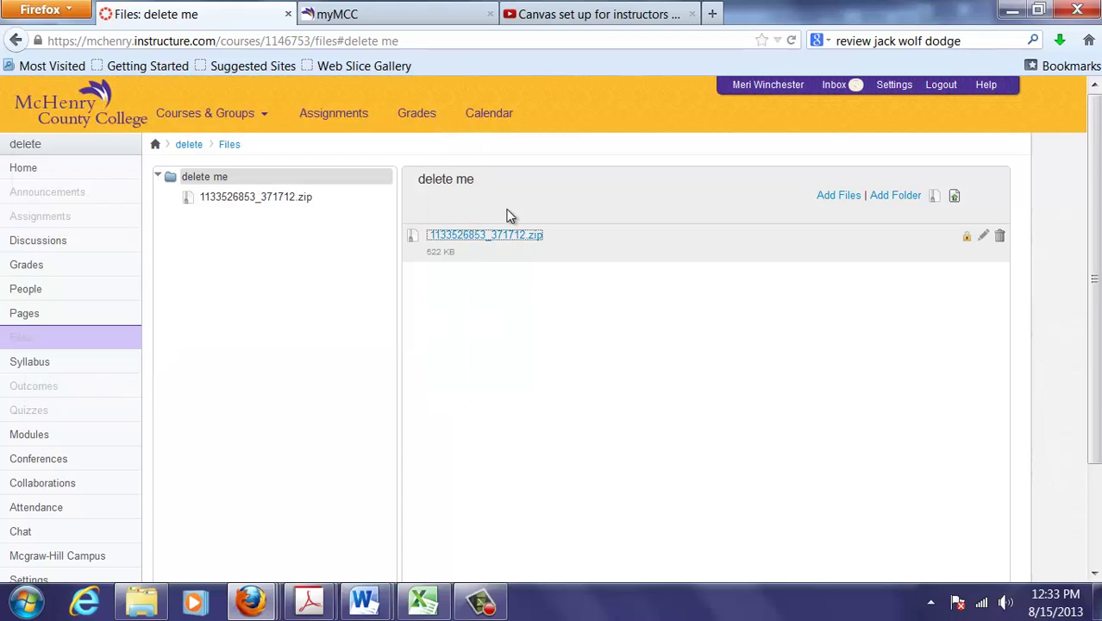
right_click(511, 236)
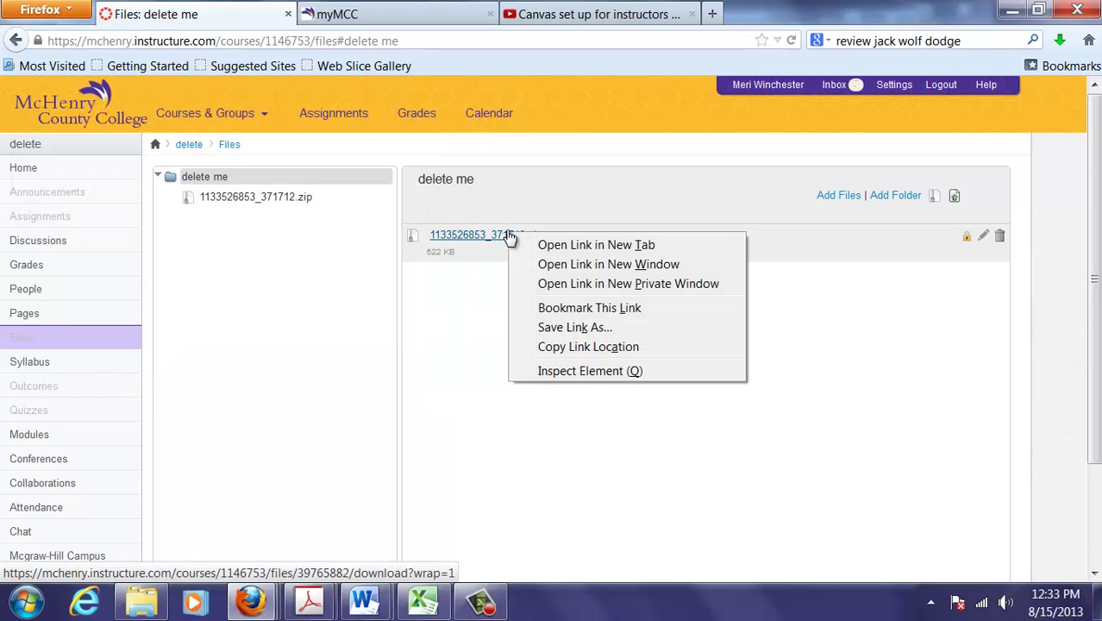
left_click(486, 283)
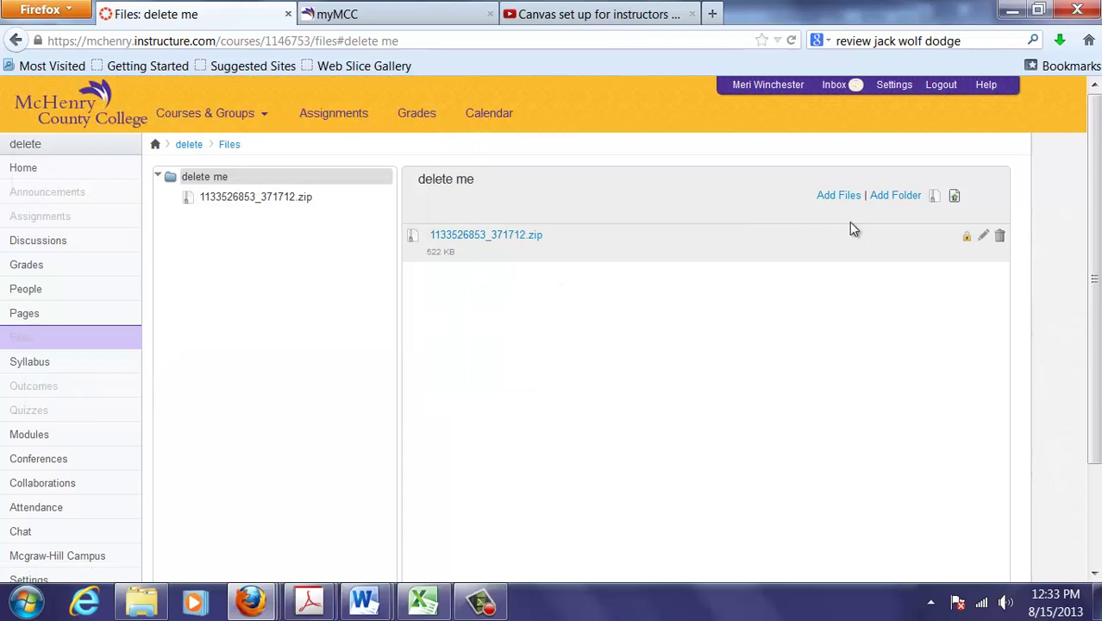
left_click(969, 238)
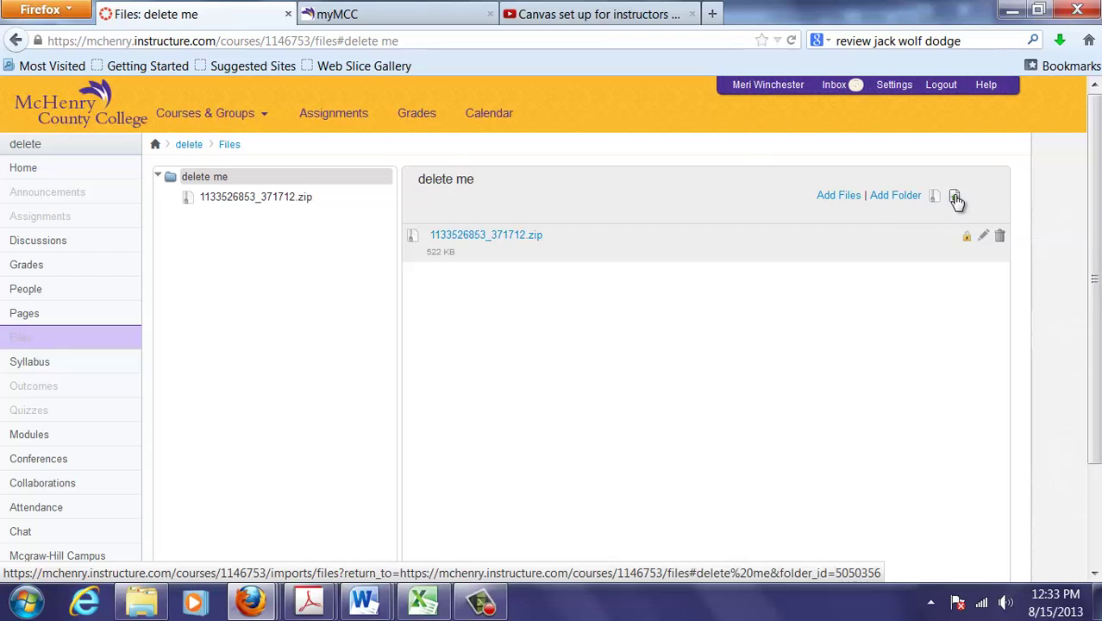
Step: Create a folder named 'course files' and open it
left_click(889, 196)
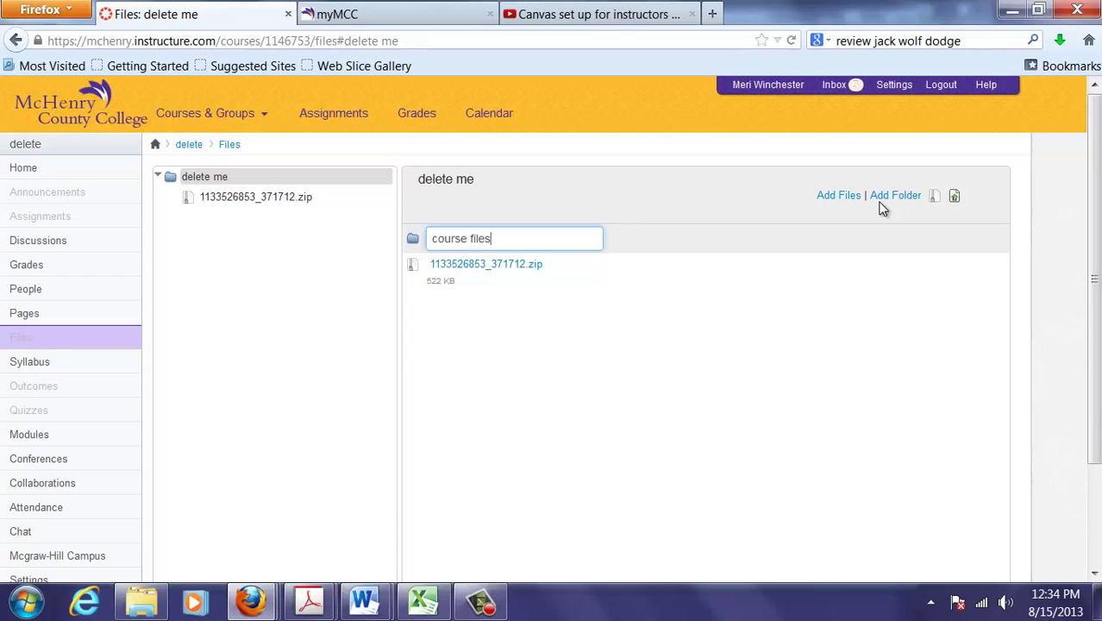
key("Return")
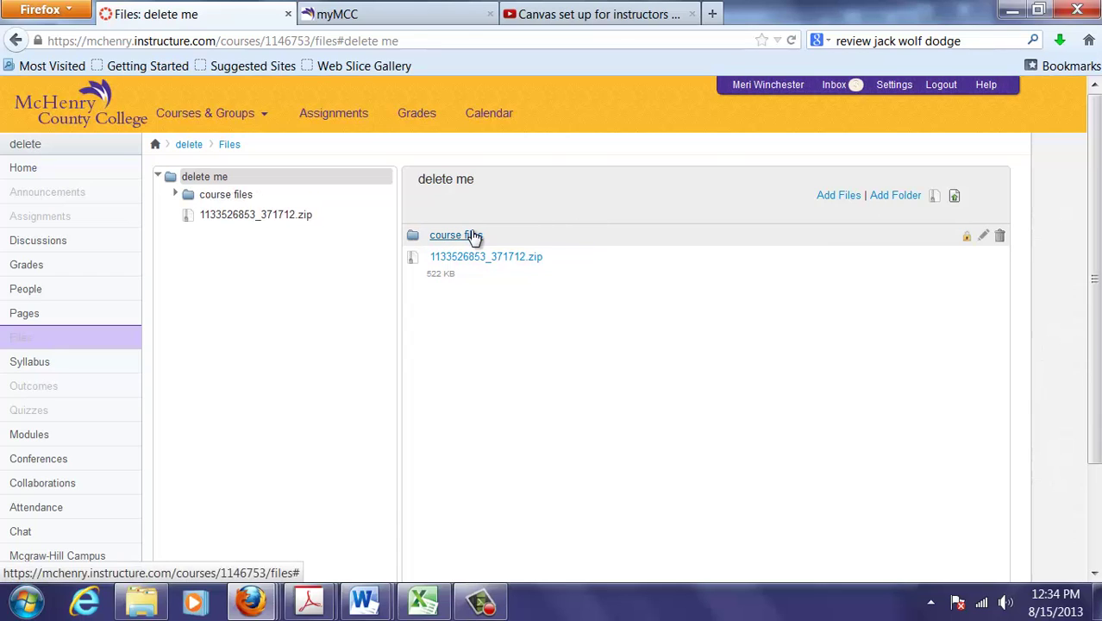
left_click(474, 237)
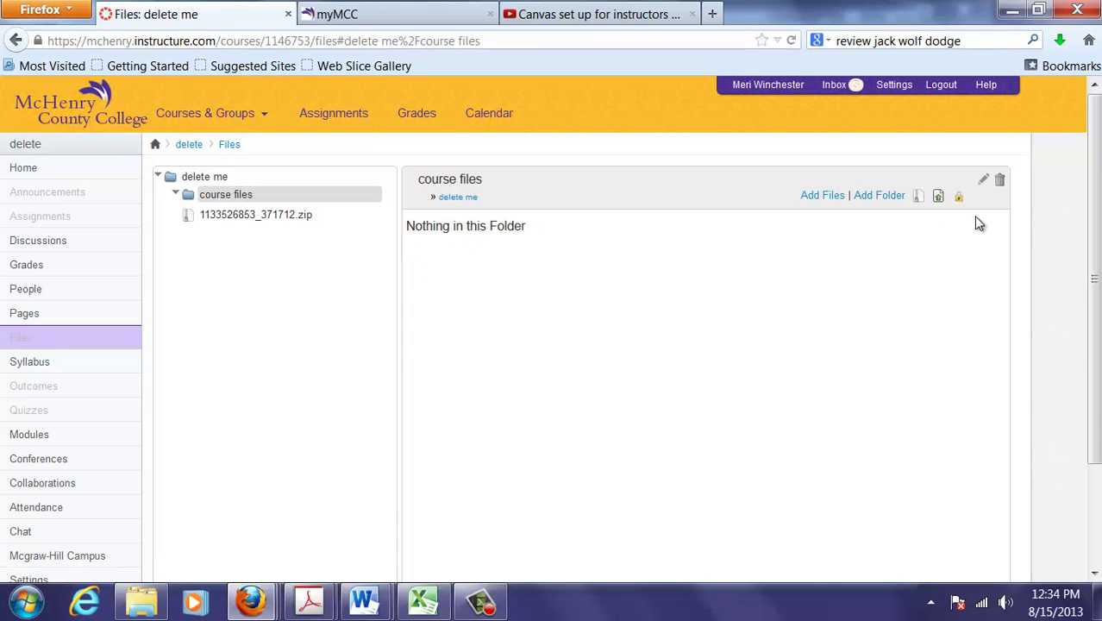
Step: Upload Contacting your instructor.docx from the Desktop into course files
left_click(834, 200)
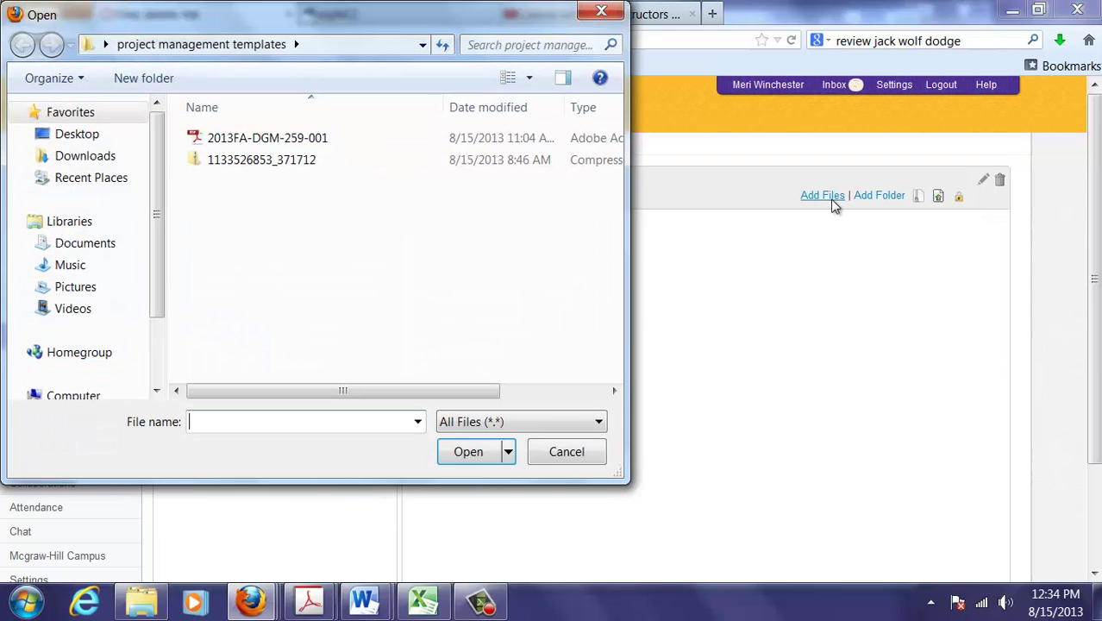
left_click(98, 136)
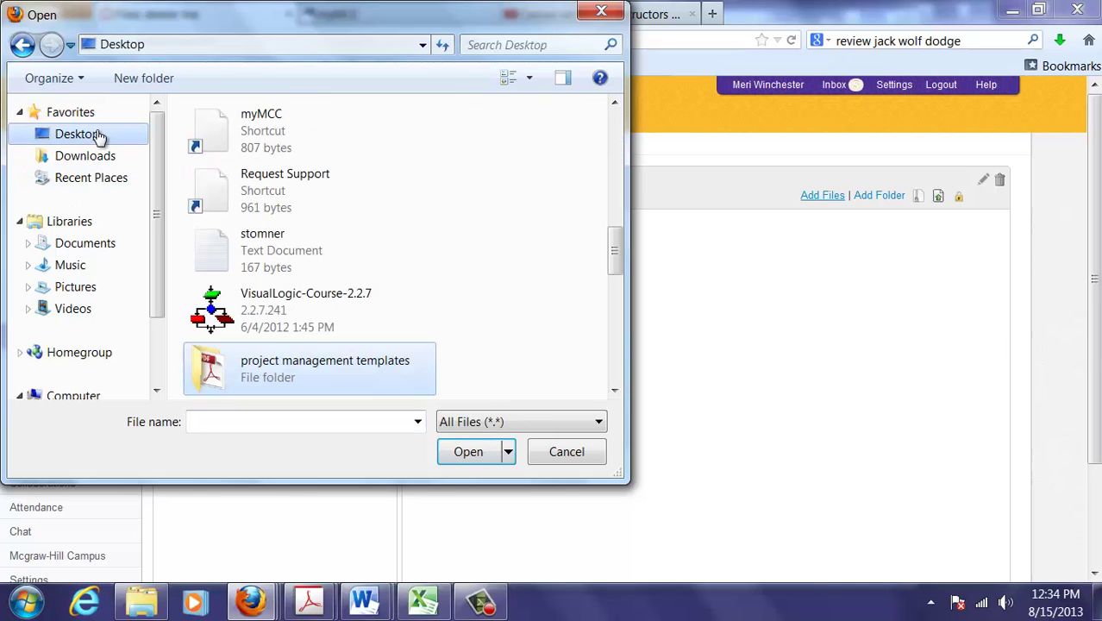
left_click(380, 372)
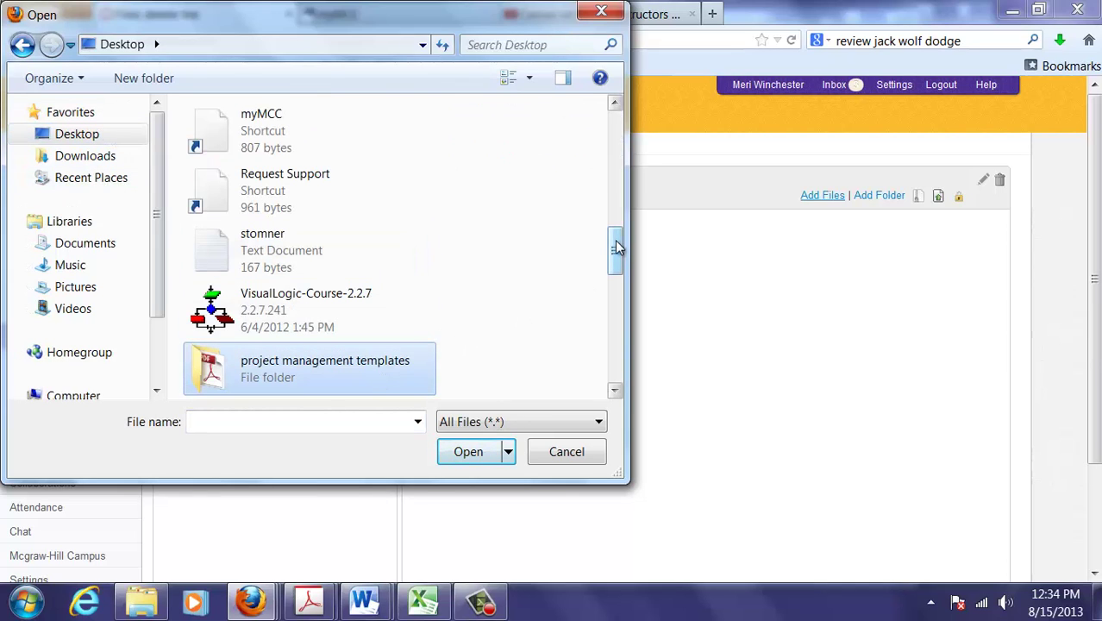
left_click_drag(613, 246, 617, 289)
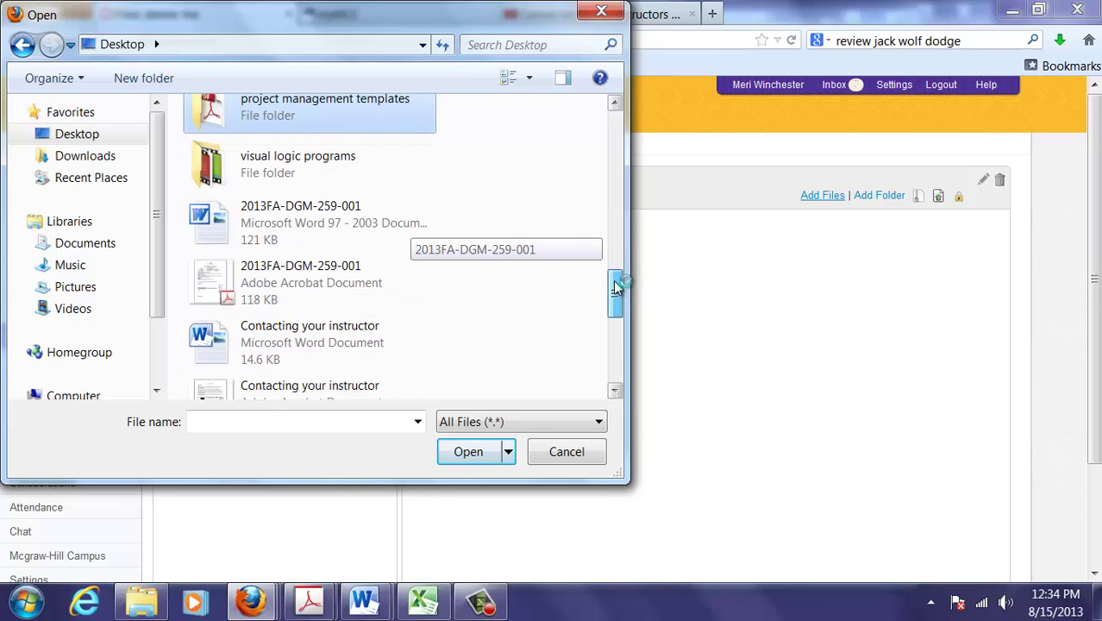
scroll(617, 289, "down", 1)
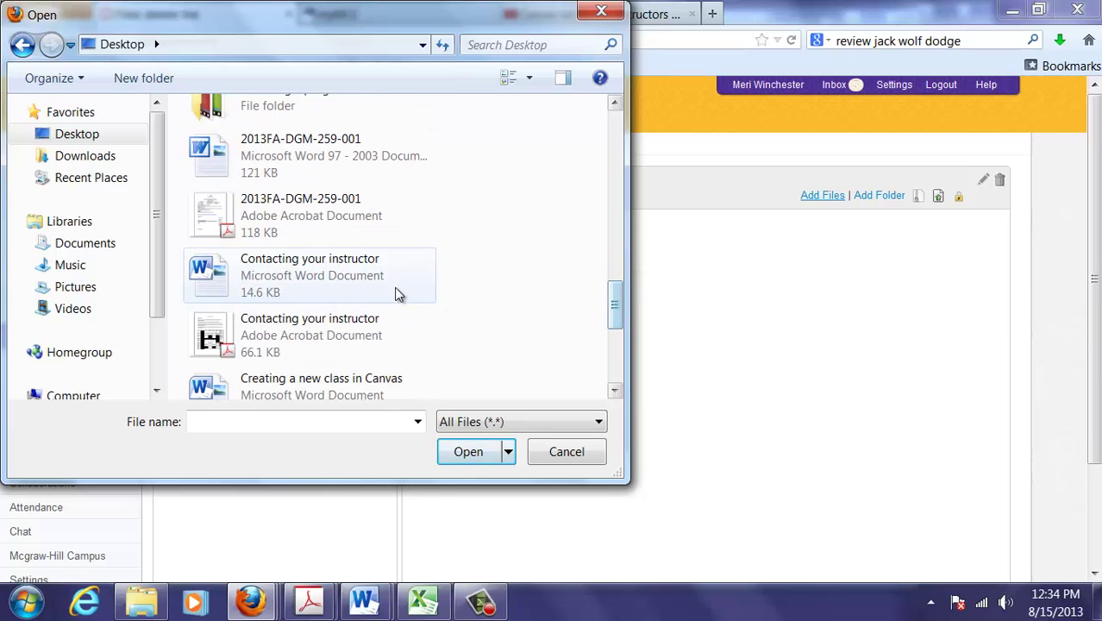
left_click(388, 290)
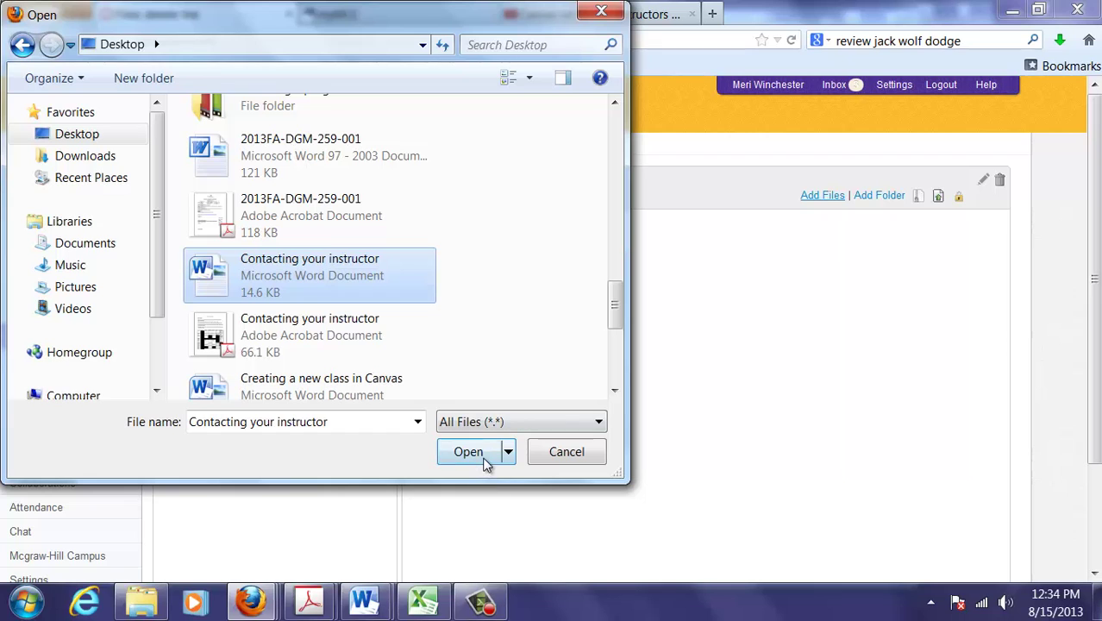
left_click(470, 452)
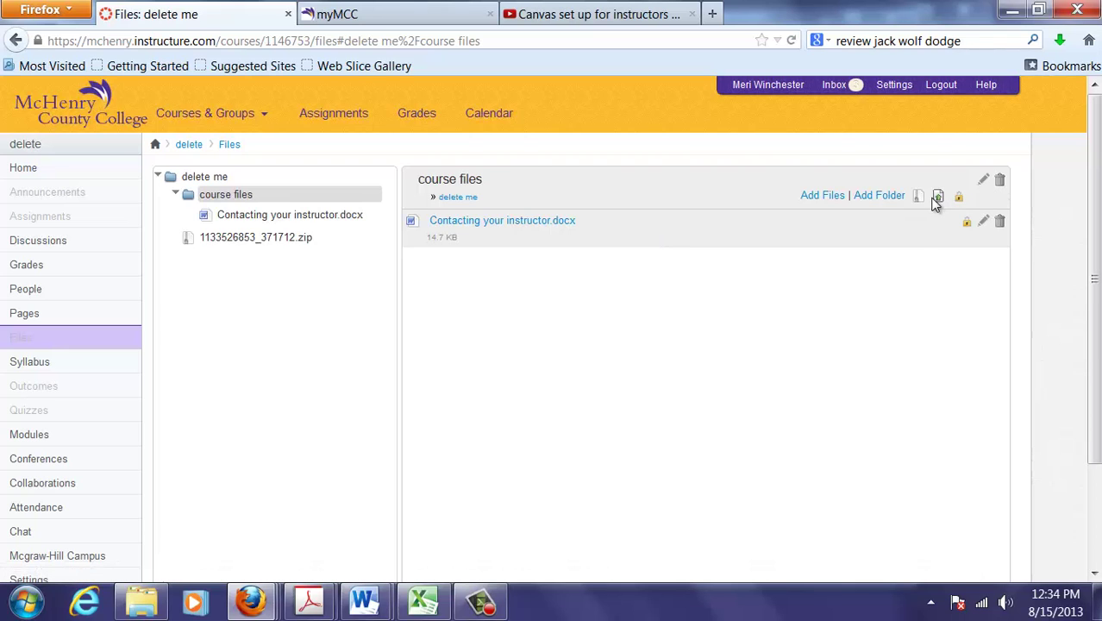
Step: Upload 2013FA-DGM-259-001.pdf into course files, then start another new folder
left_click(830, 200)
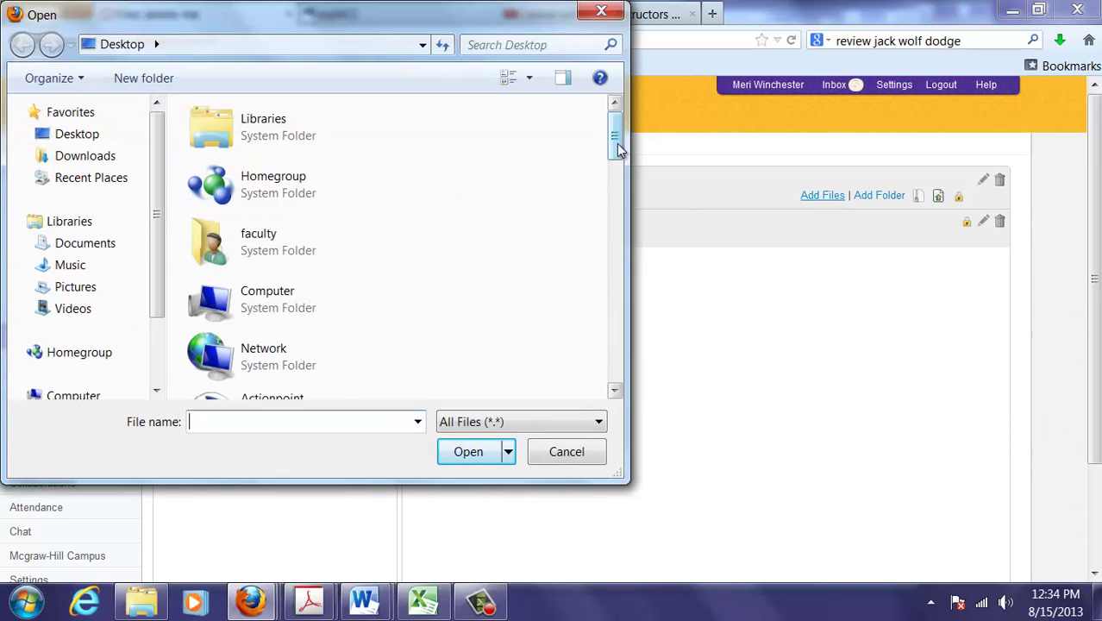
left_click_drag(616, 146, 623, 295)
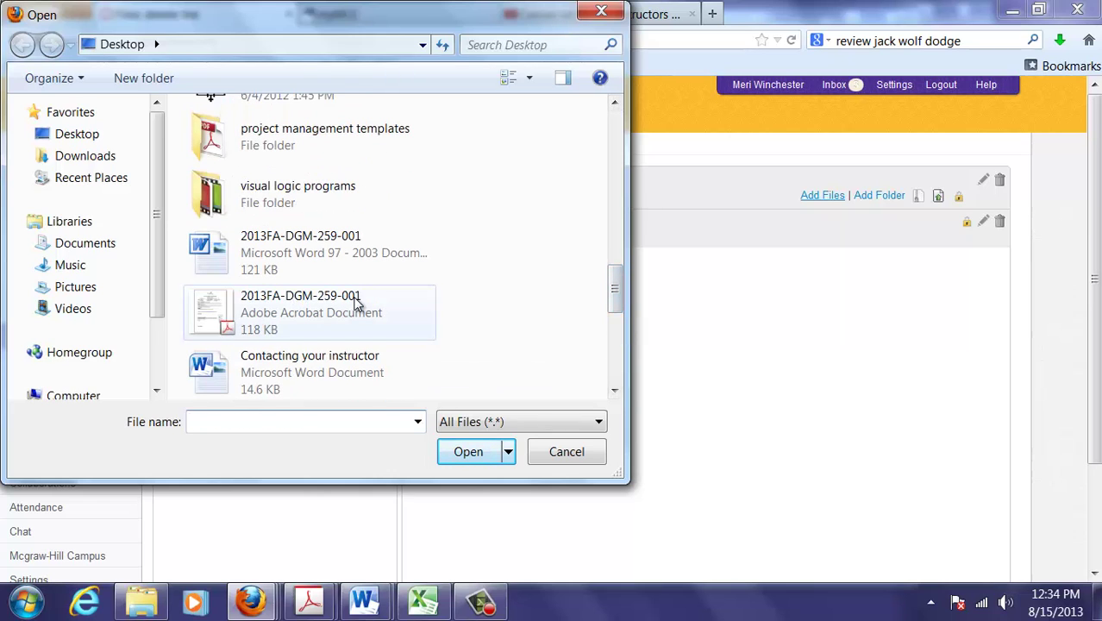
left_click(357, 302)
left_click(455, 454)
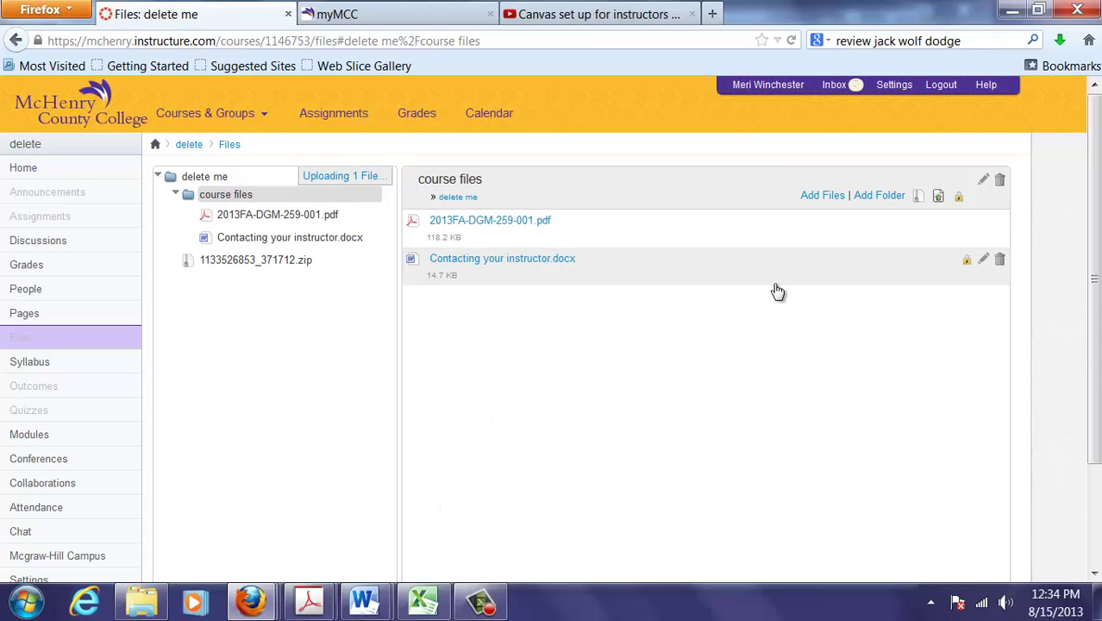
left_click(880, 197)
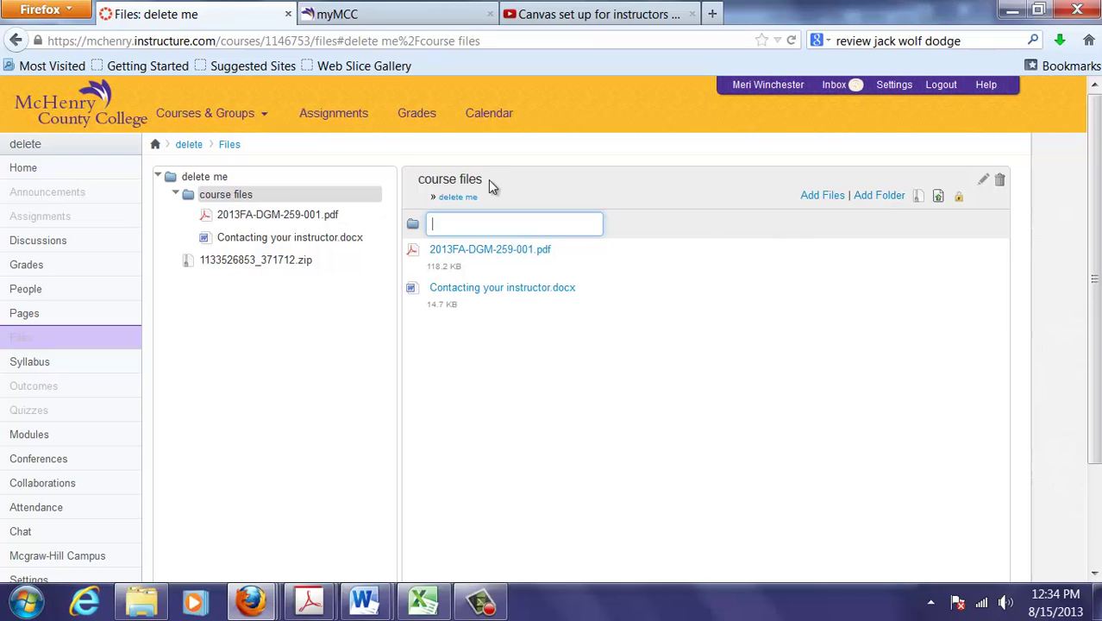
Step: Add an 'images' folder at the delete me root, beside course files and the zip file
left_click(219, 177)
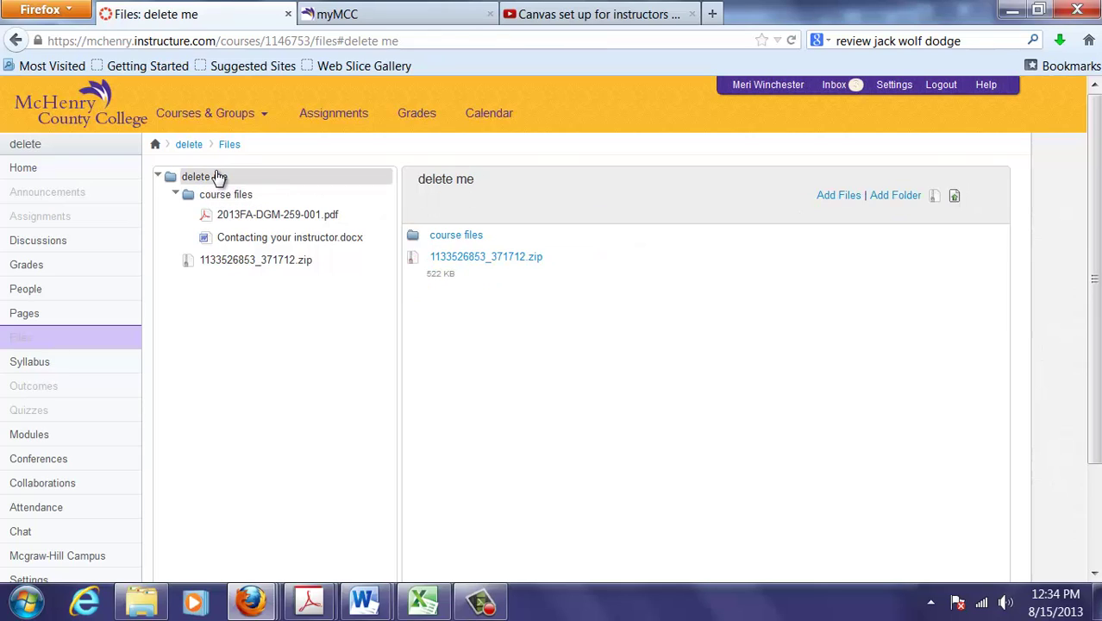
left_click(882, 197)
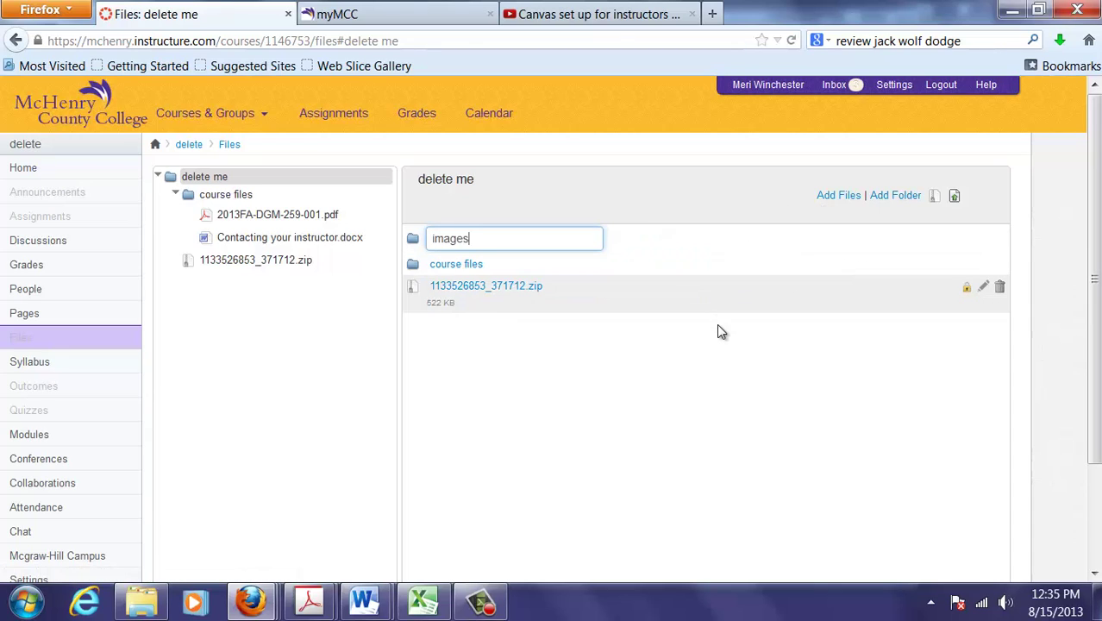
key("Return")
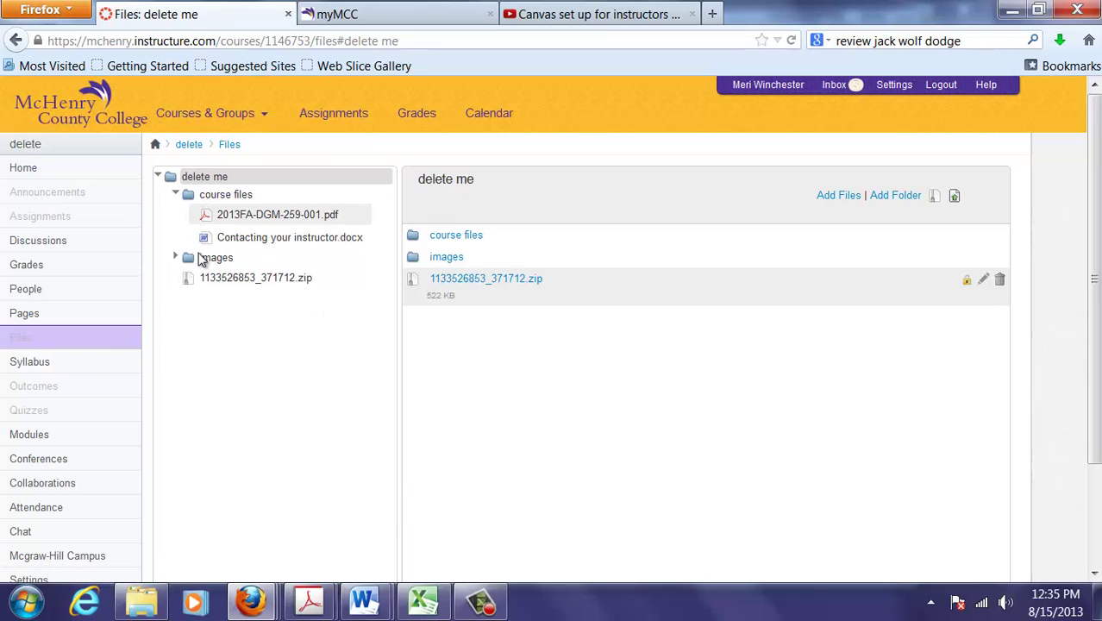
mouse_move(199, 286)
left_mouse_down()
mouse_move(229, 202)
mouse_move(218, 287)
left_mouse_up()
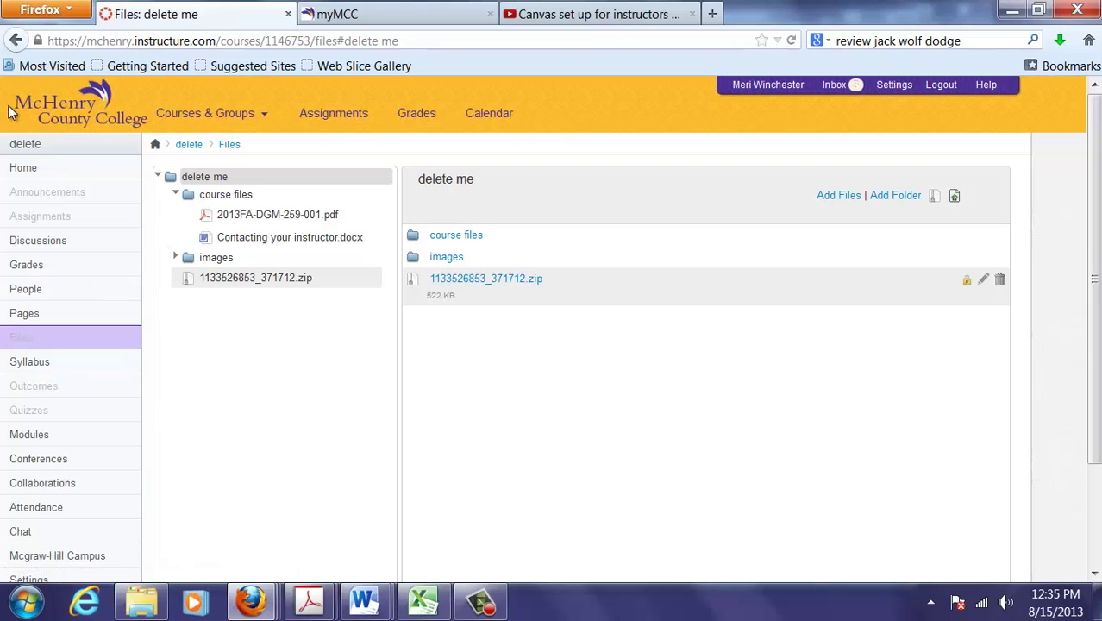
Step: In course settings, set the course to start Aug 14, 2013 and end Aug 16, 2013
left_click(19, 169)
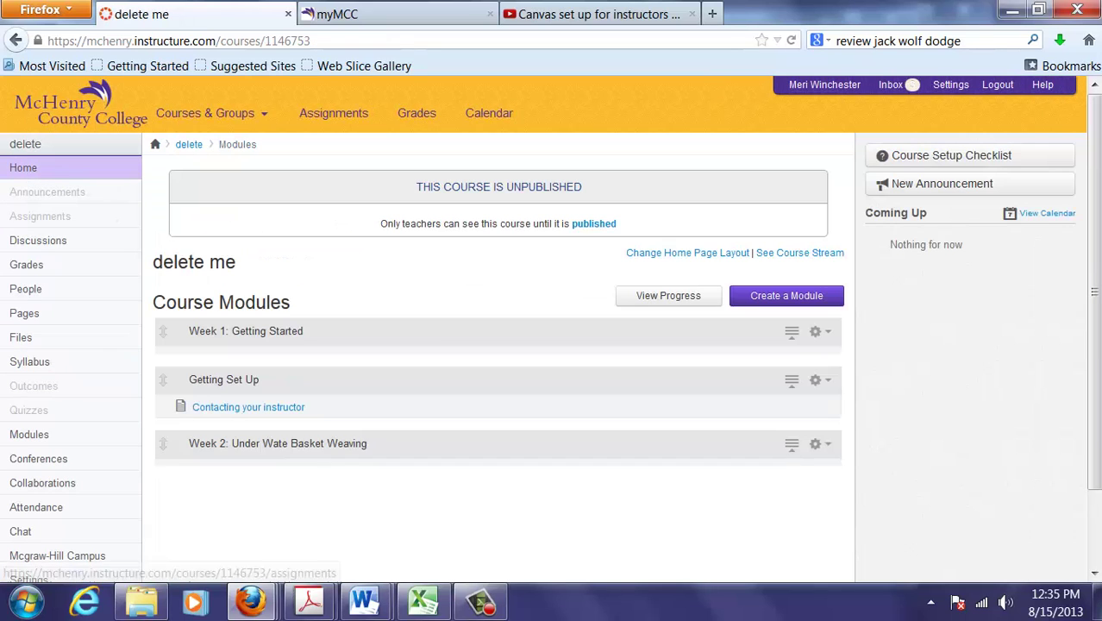
scroll(1095, 255, "down", 2)
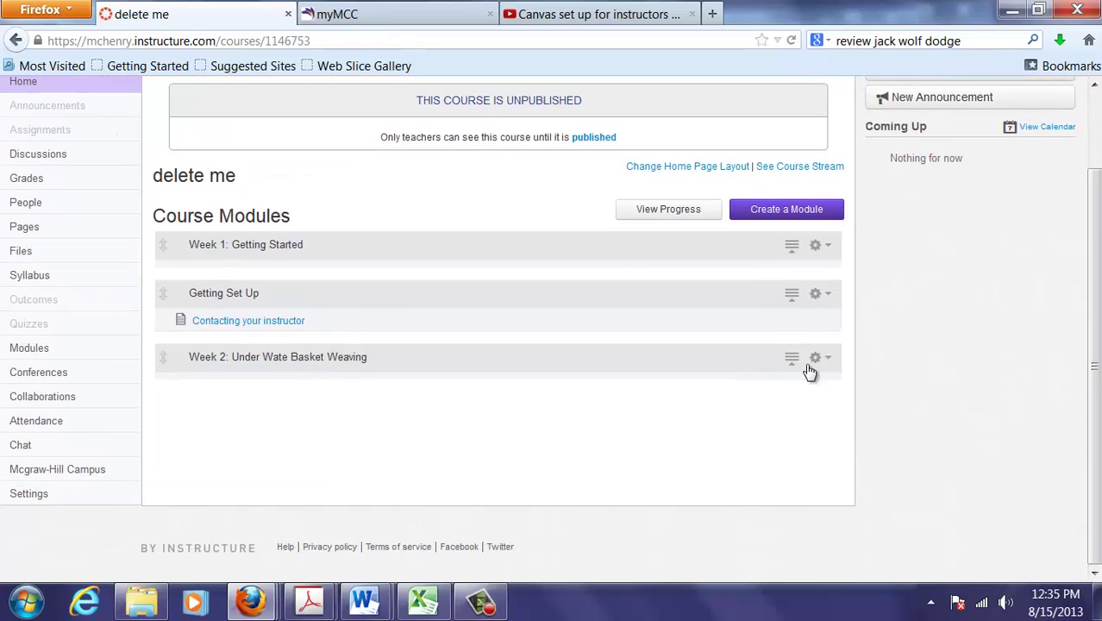
left_click(41, 497)
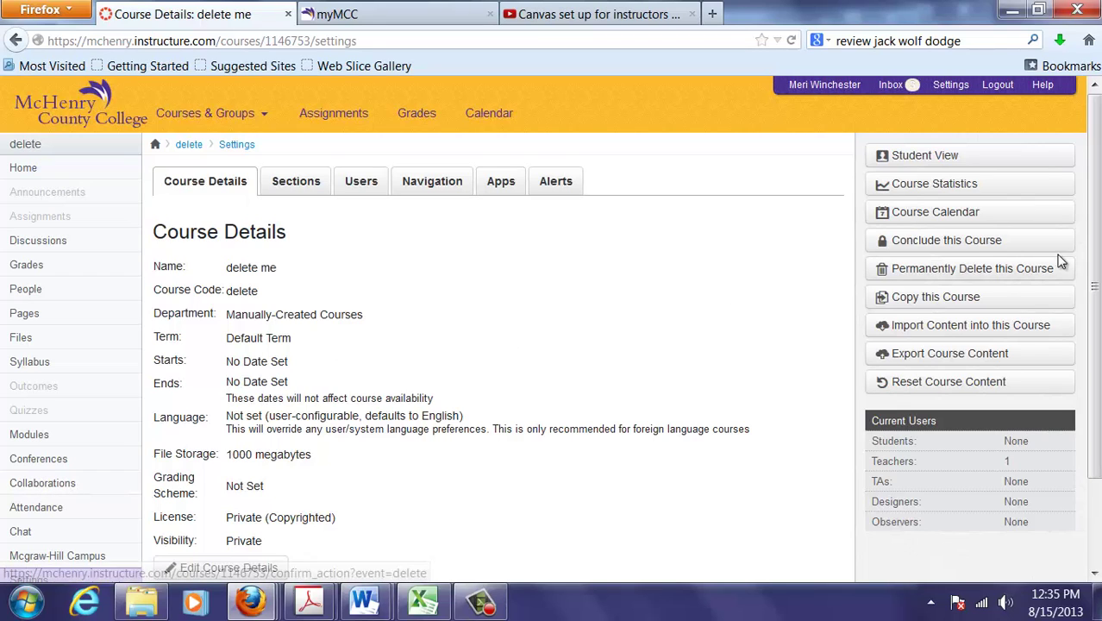
scroll(1093, 267, "down", 1)
left_click(225, 556)
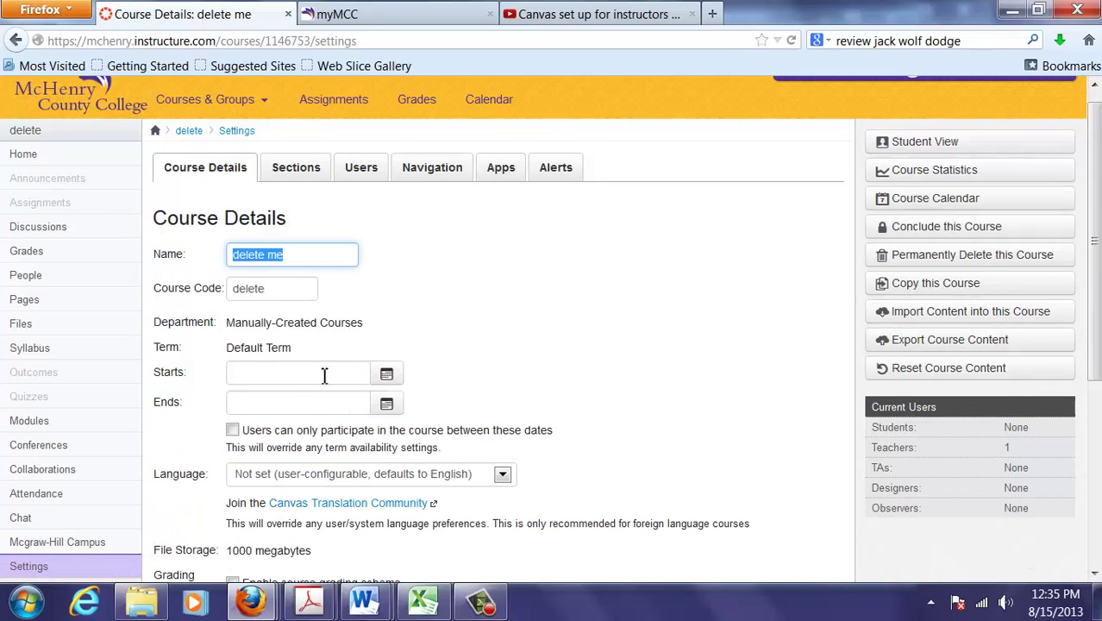
left_click(387, 373)
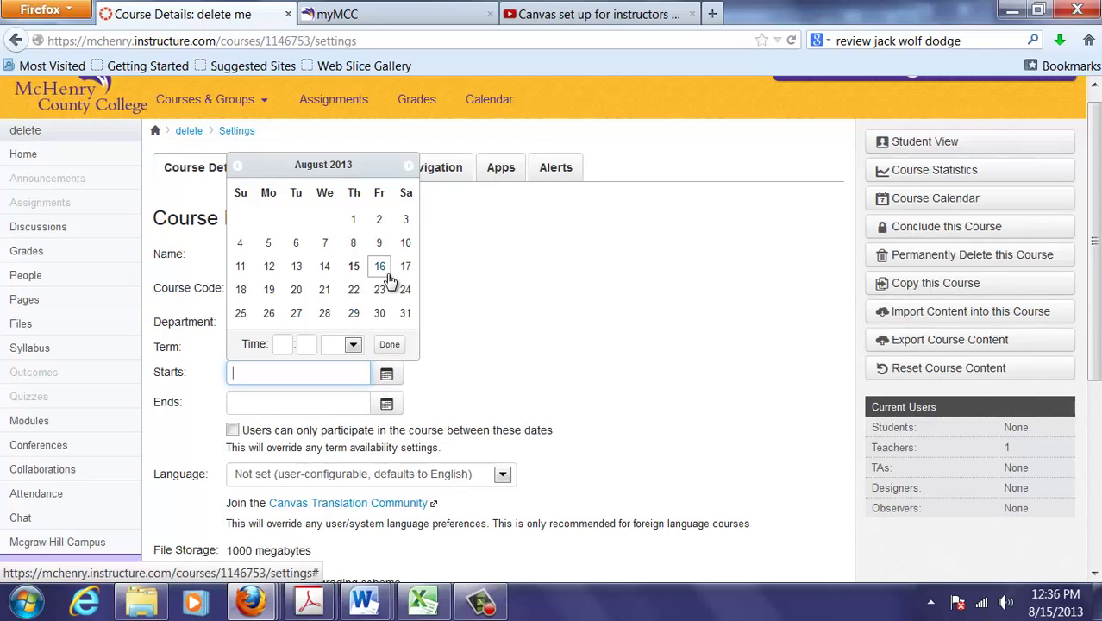
left_click(327, 267)
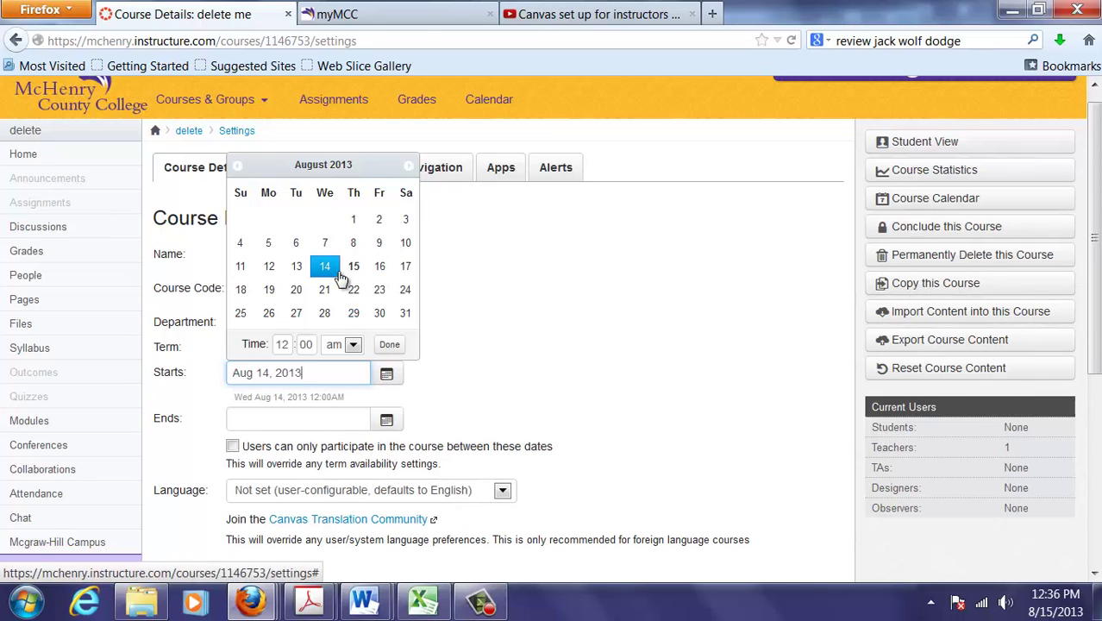
left_click(385, 422)
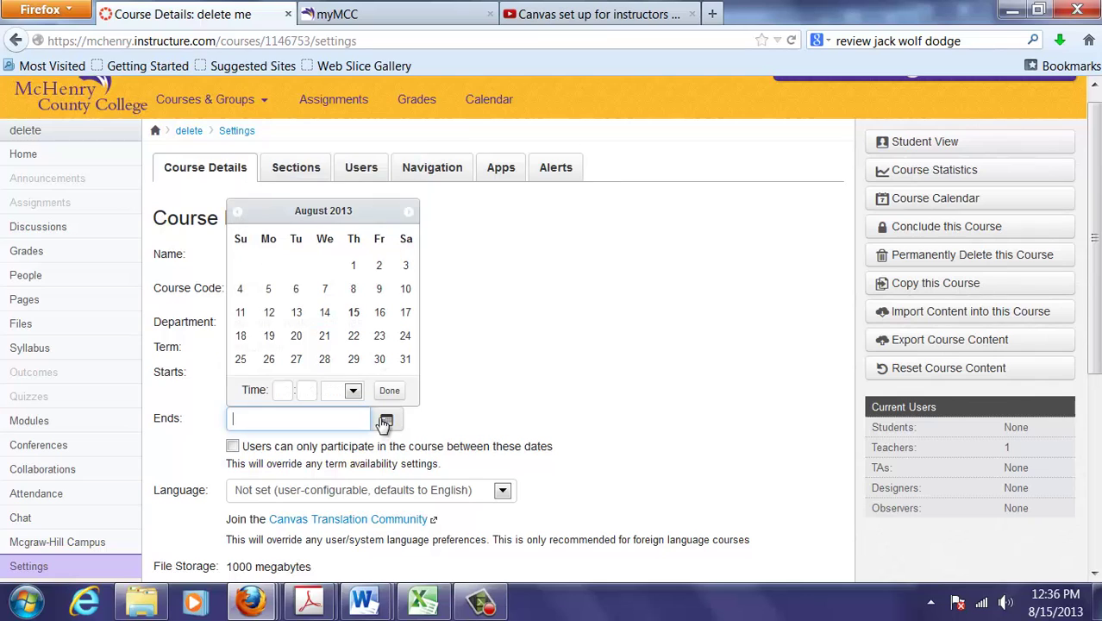
left_click(385, 319)
left_click(487, 386)
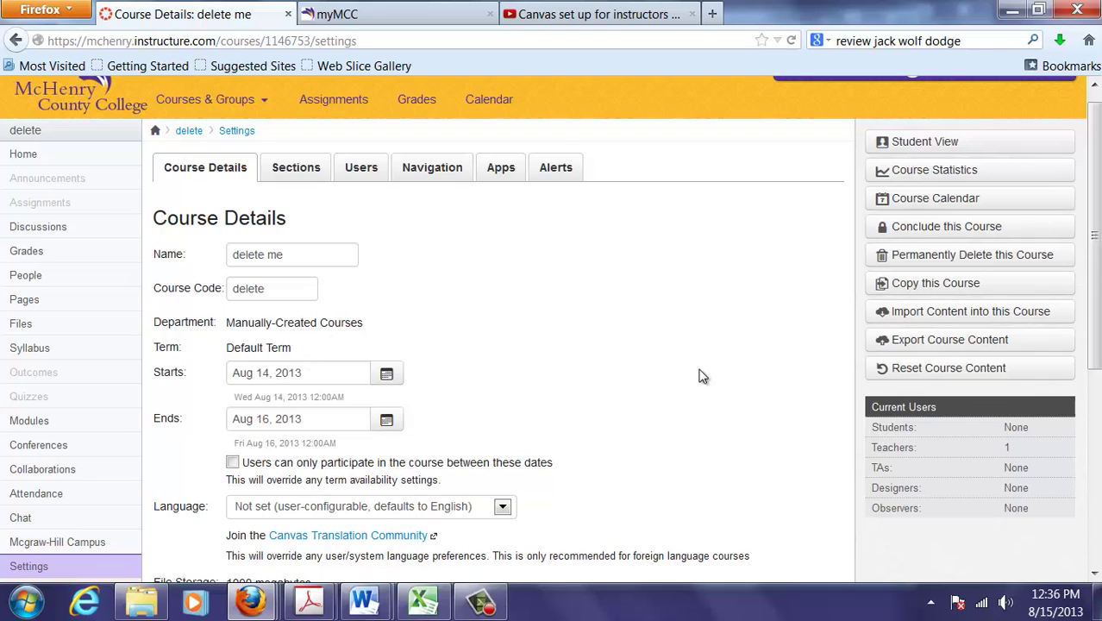
Step: Restrict user participation to the course dates and enable a course grading scheme
left_click_drag(1094, 237, 1094, 294)
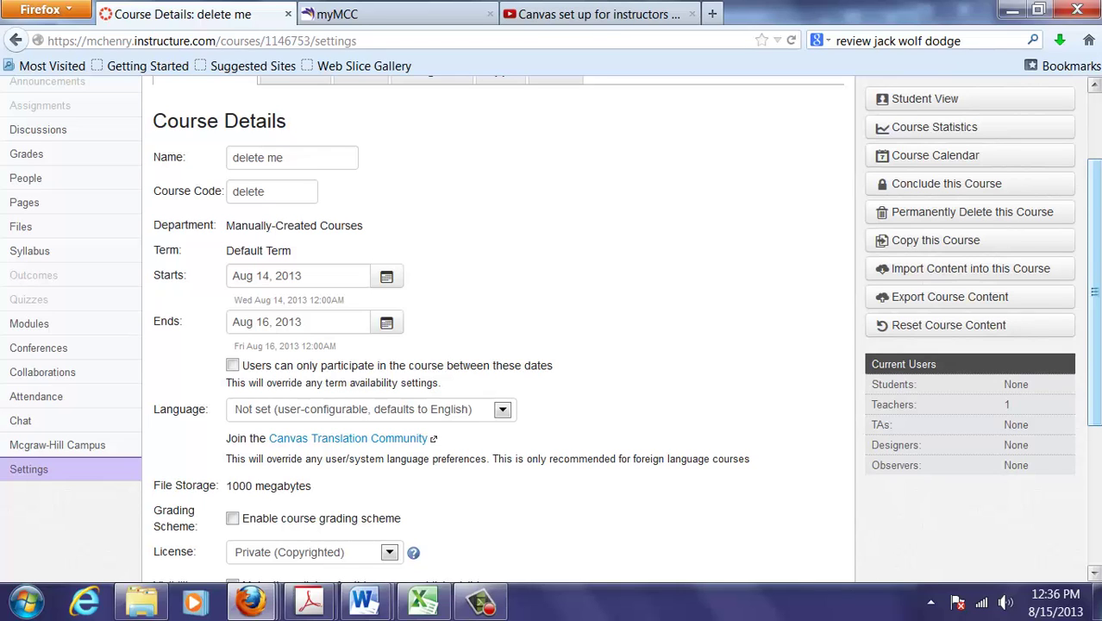
left_click_drag(1094, 294, 1094, 370)
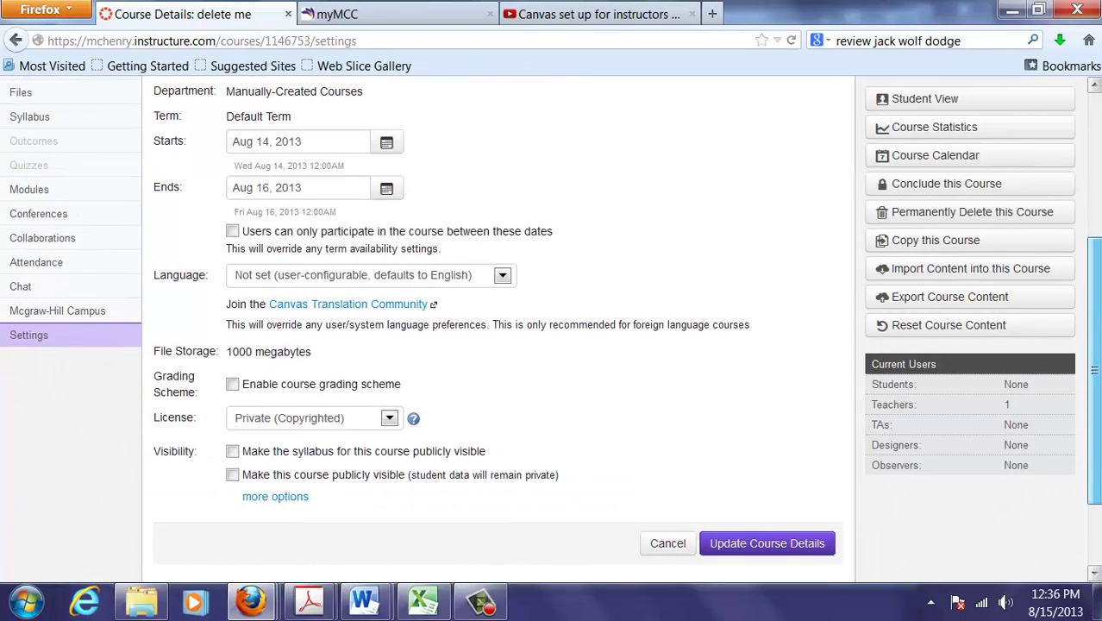
left_click(233, 231)
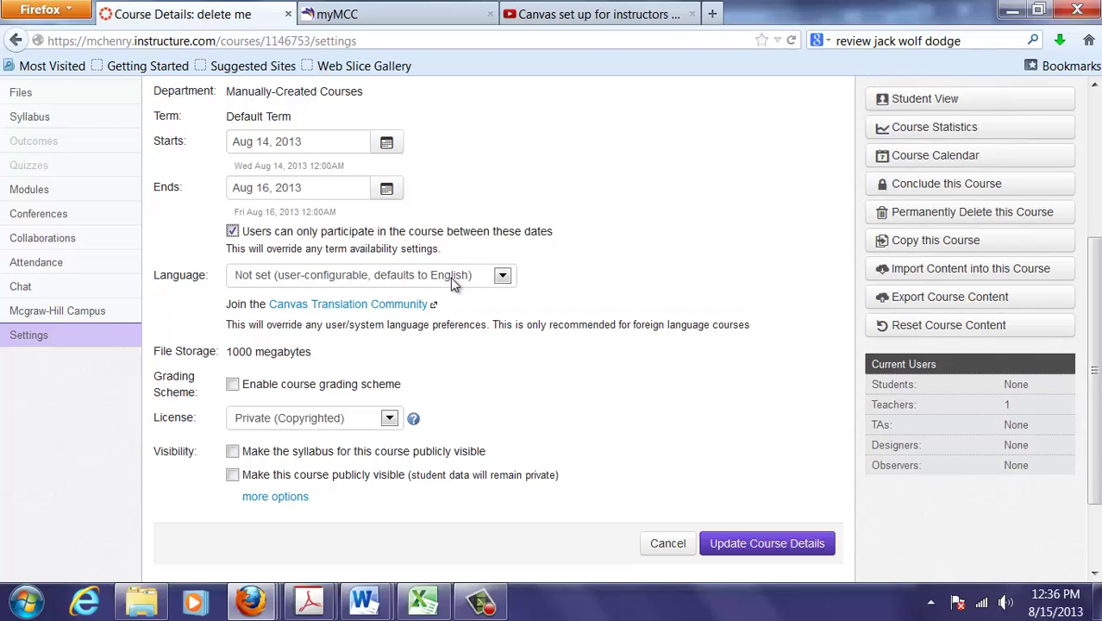
left_click(233, 385)
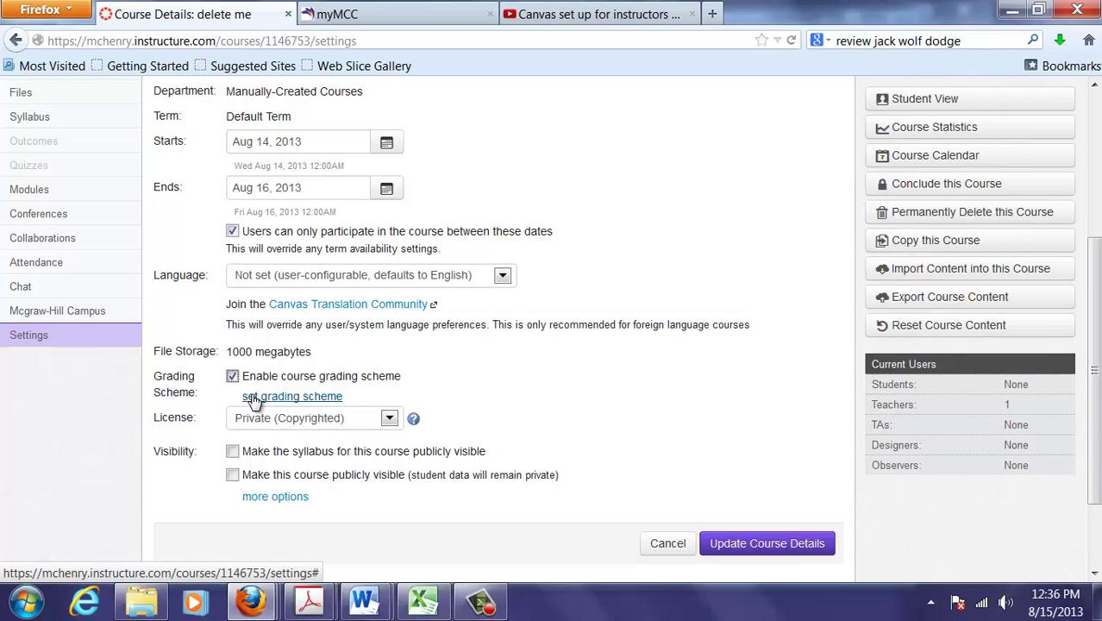
Step: Review the course grading scheme and the MCC Grading Scheme, then return to delete me home
left_click(252, 398)
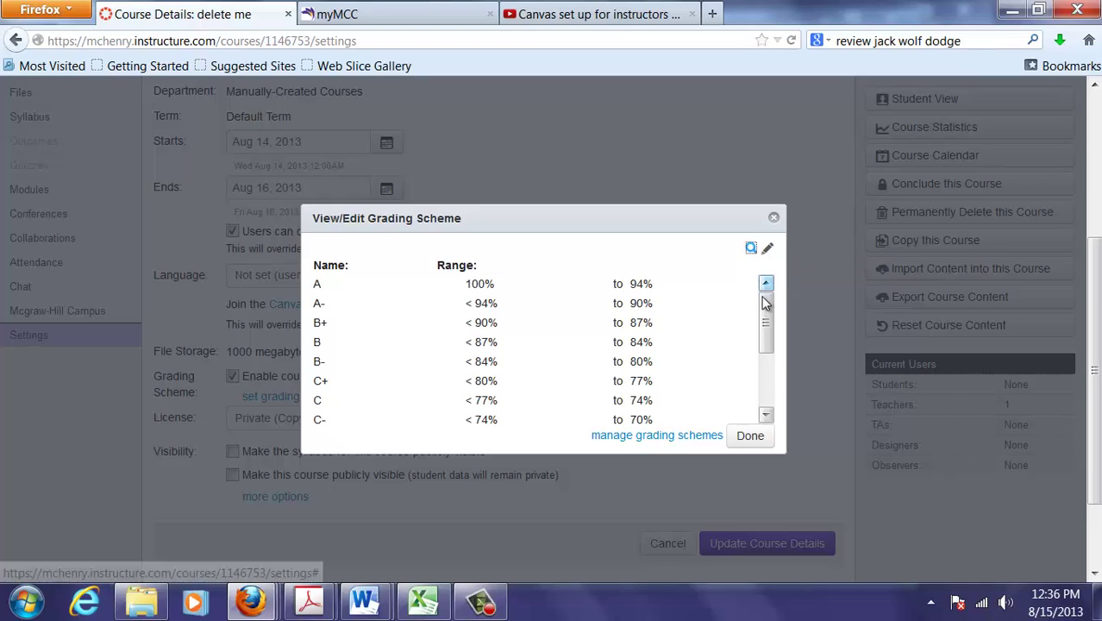
left_click_drag(767, 293, 770, 392)
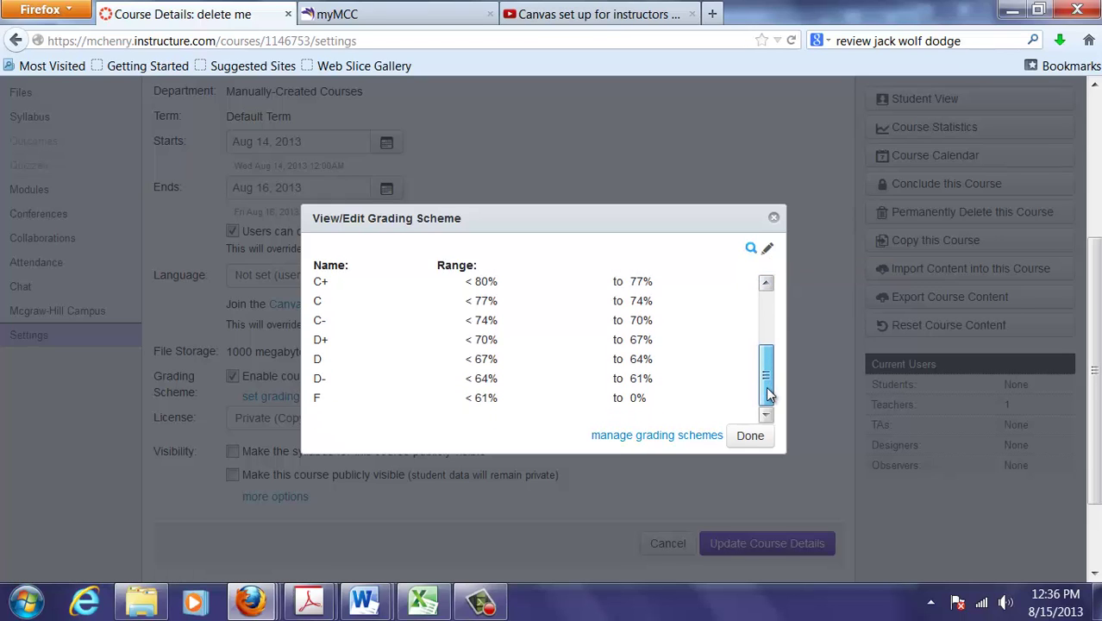
left_click(706, 436)
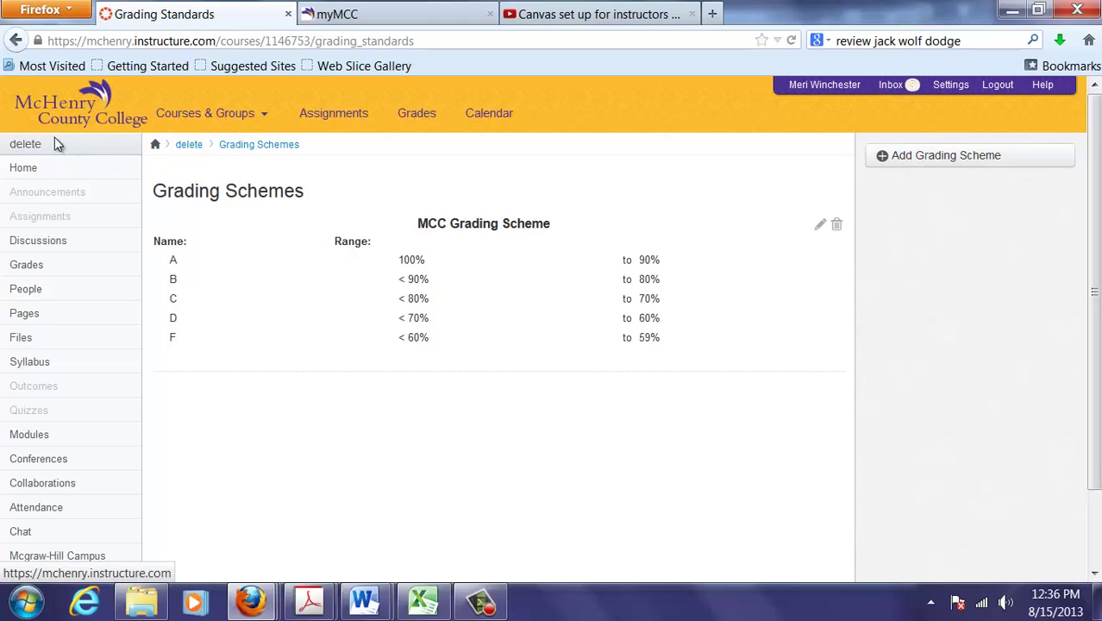
left_click(193, 146)
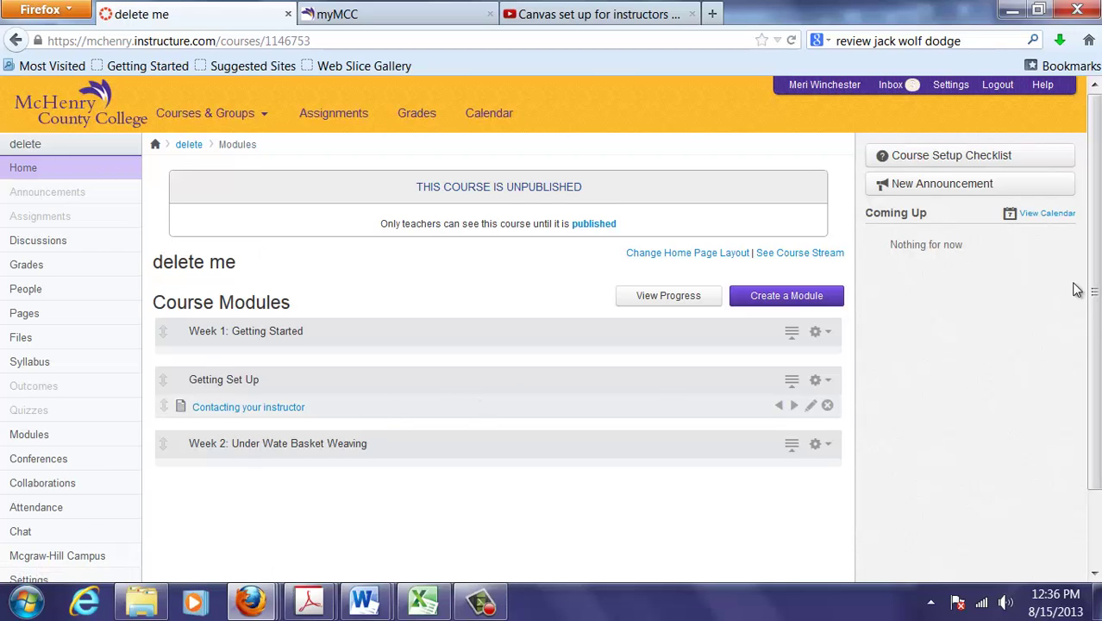
Step: Hide Mcgraw-Hill Campus, Chat, Collaborations, Conferences, Modules, Quizzes and Outcomes from course navigation
scroll(1093, 288, "down", 2)
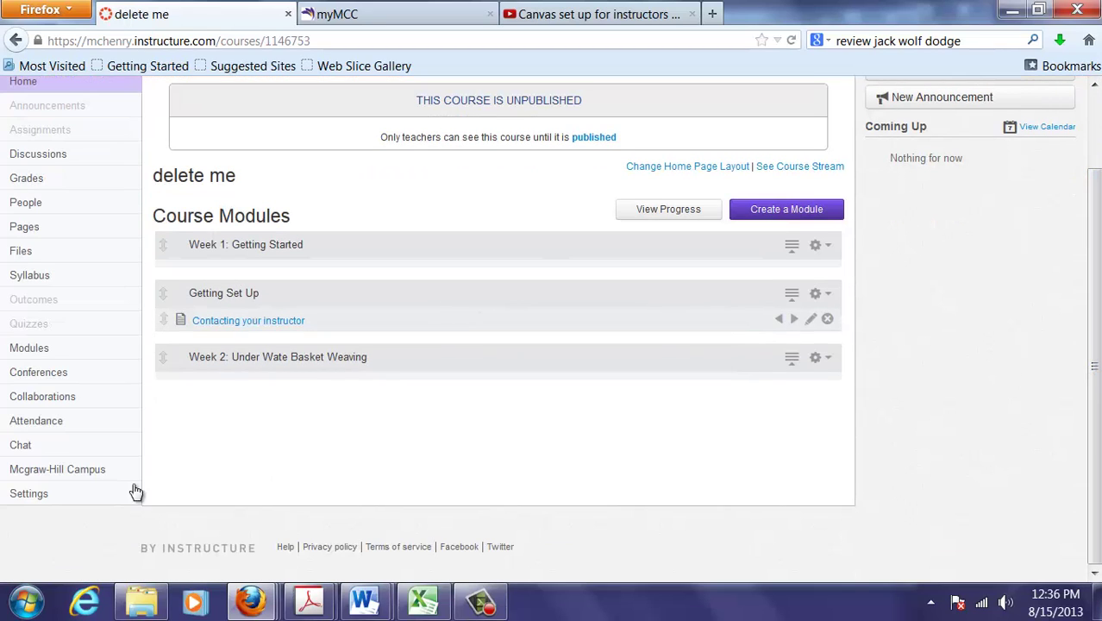
left_click(36, 504)
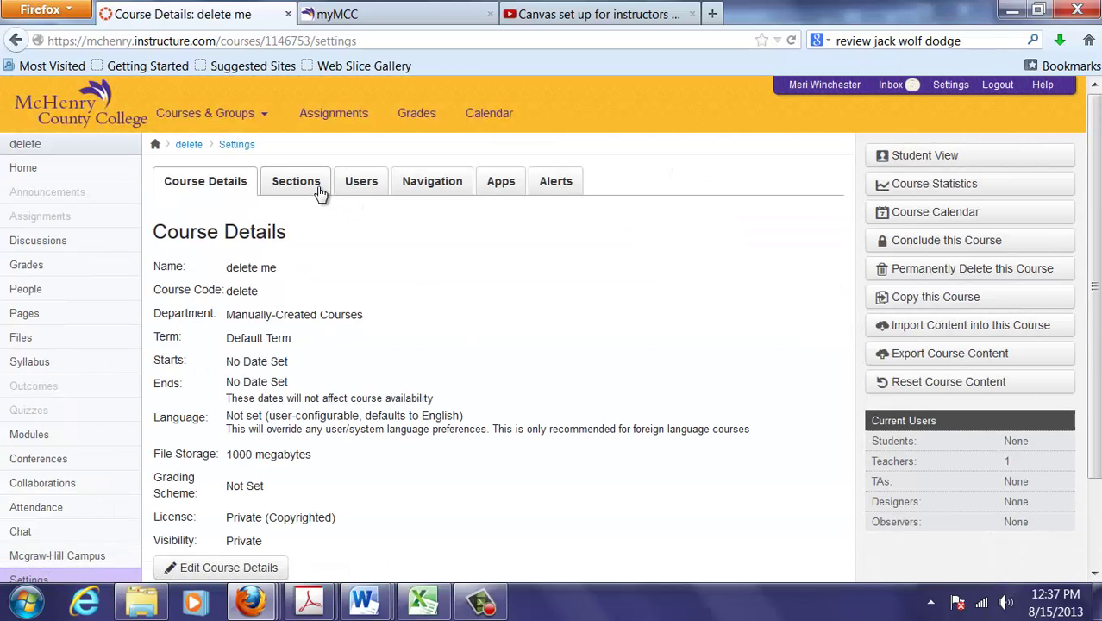
left_click(471, 183)
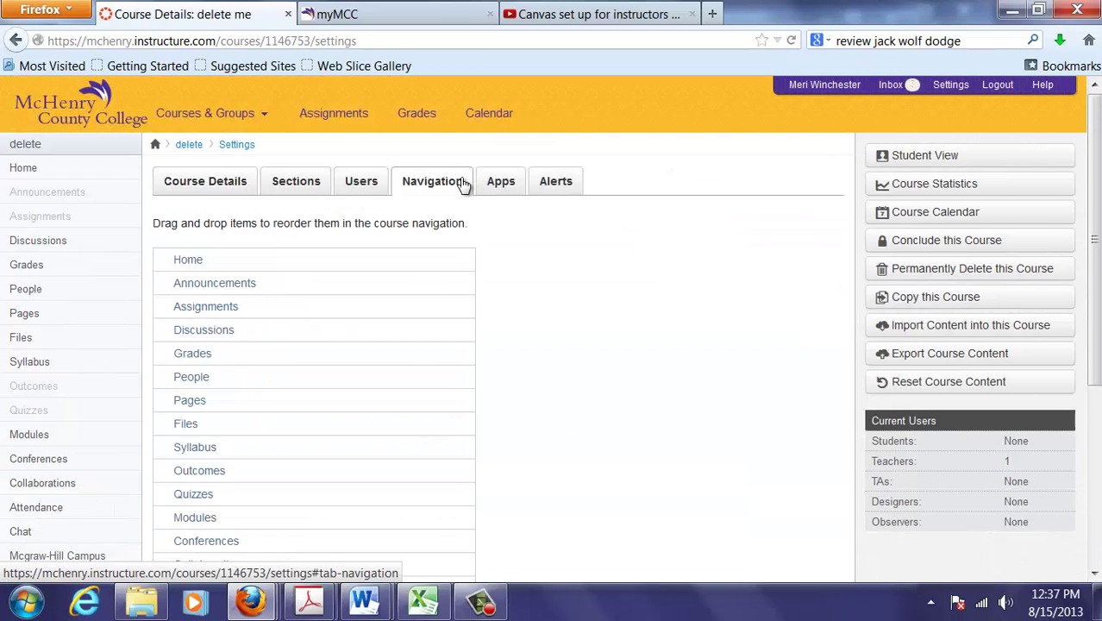
scroll(659, 328, "down", 3)
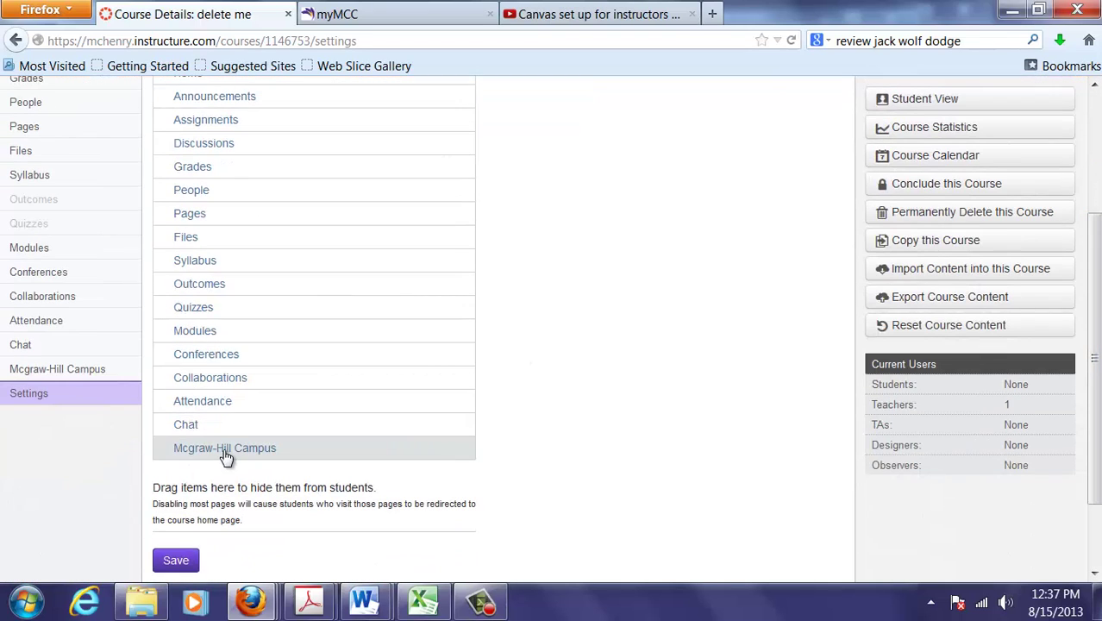
left_click_drag(227, 449, 192, 497)
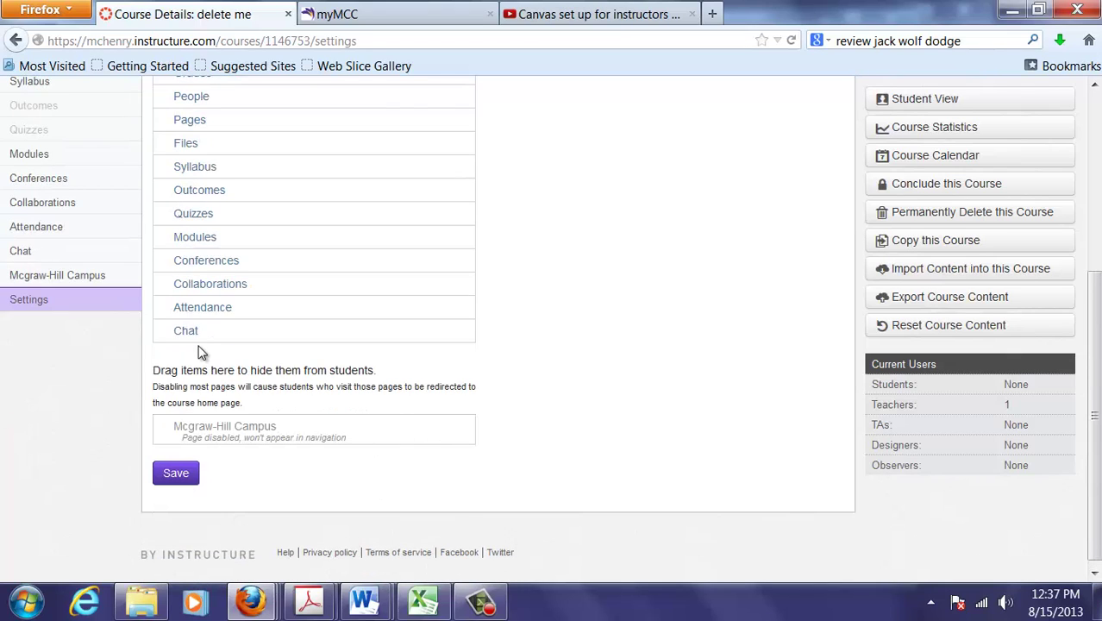
left_click_drag(201, 349, 206, 433)
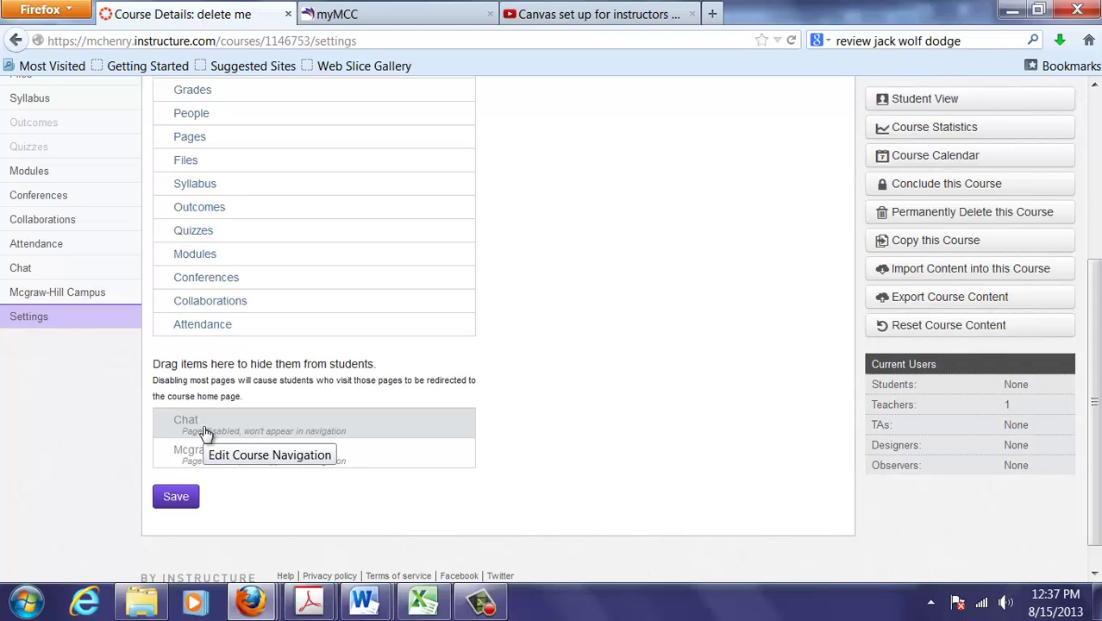
left_click_drag(199, 302, 198, 418)
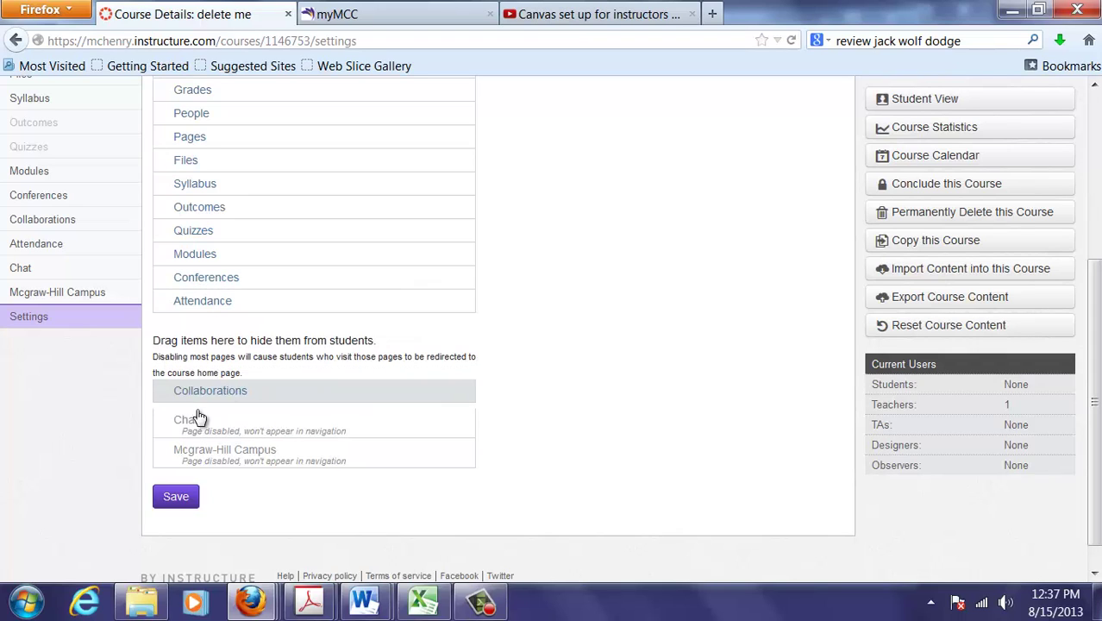
left_click_drag(234, 285, 229, 366)
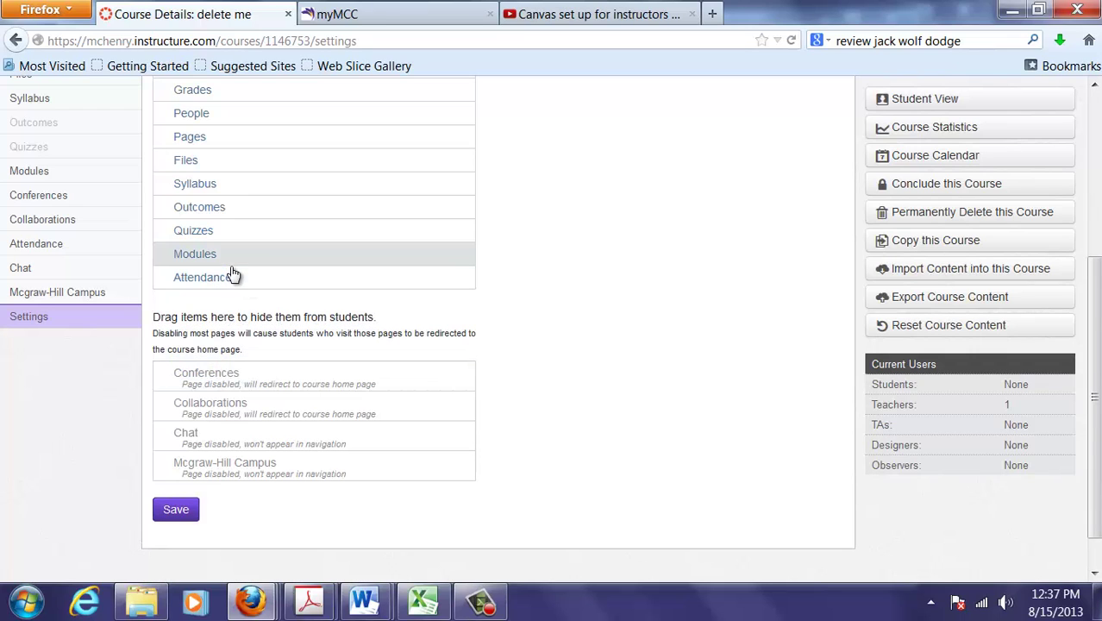
left_click_drag(232, 270, 237, 358)
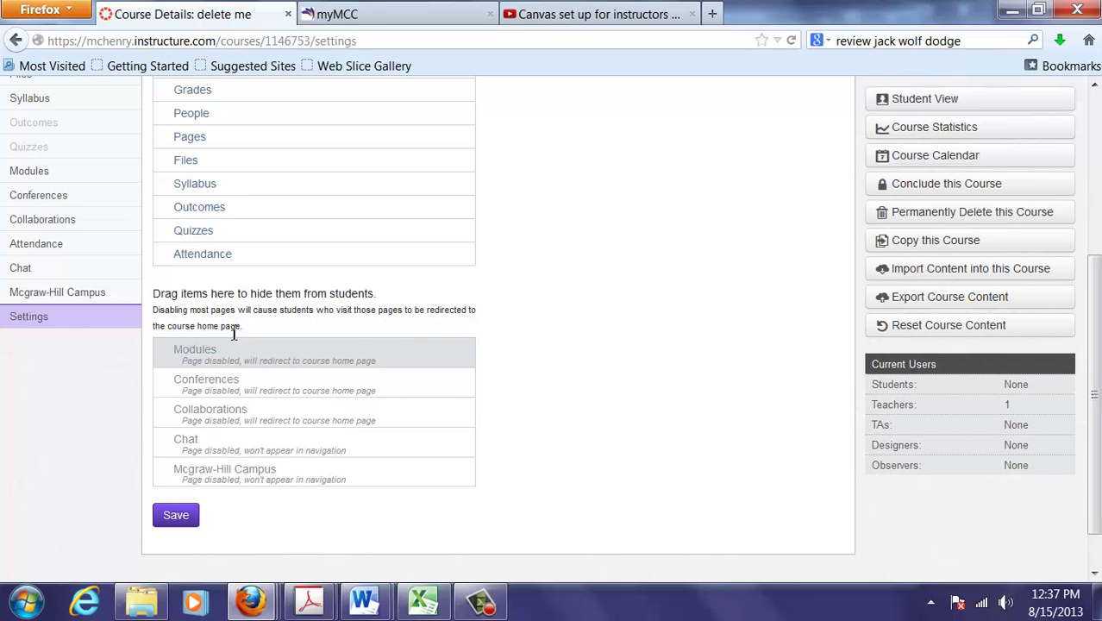
left_click_drag(196, 232, 210, 371)
left_click_drag(194, 221, 200, 303)
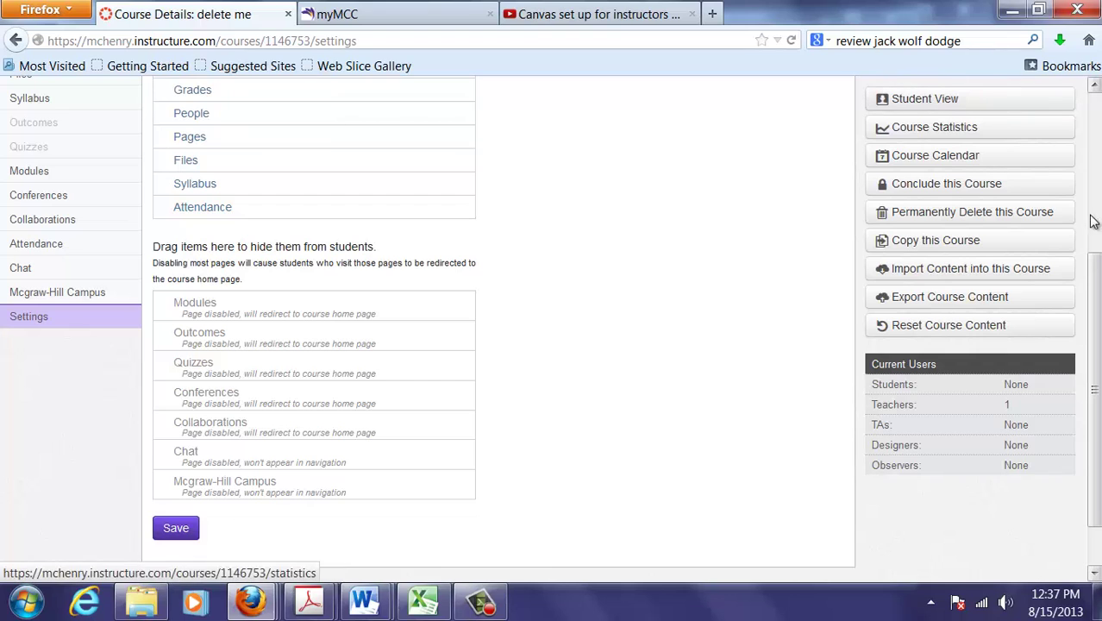
Step: Also hide Discussions from course navigation and save the navigation changes
scroll(1092, 223, "up", 2)
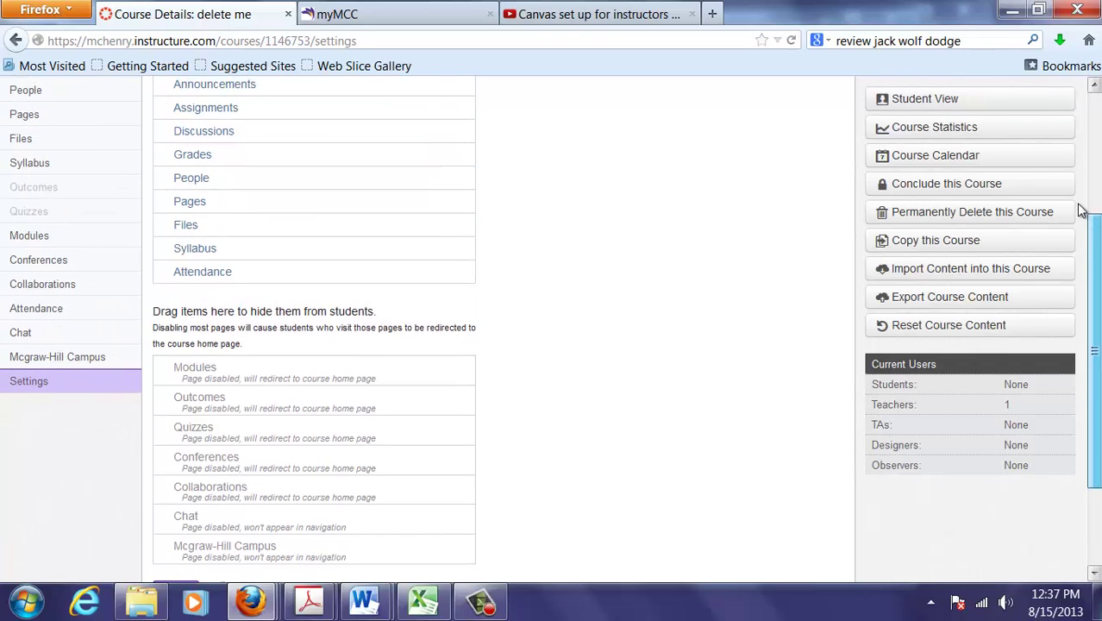
scroll(1083, 210, "up", 1)
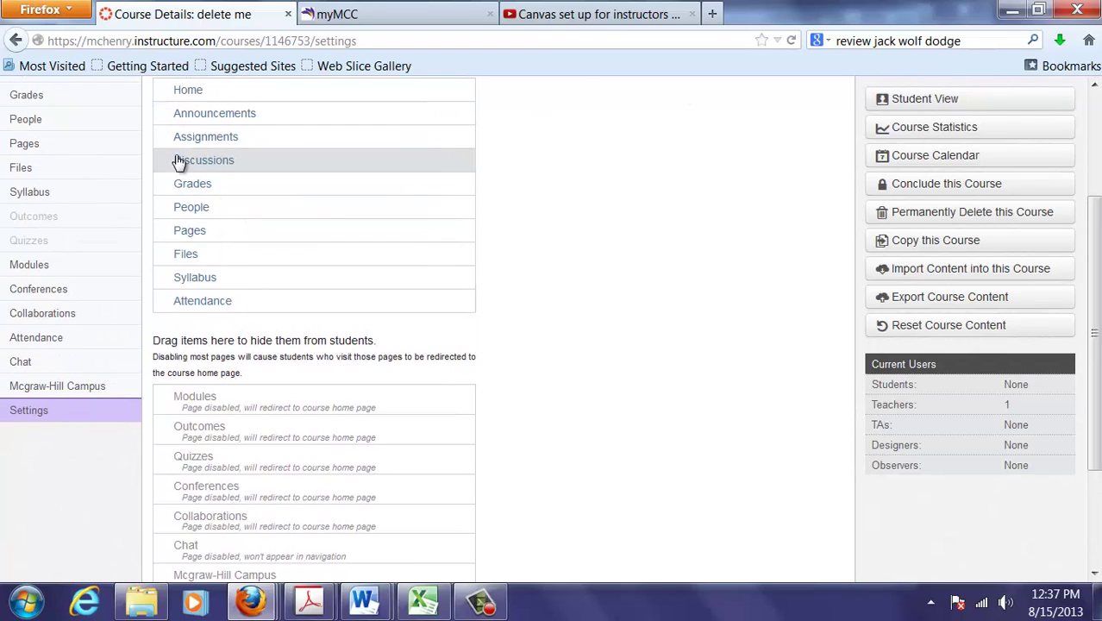
left_click_drag(177, 161, 158, 436)
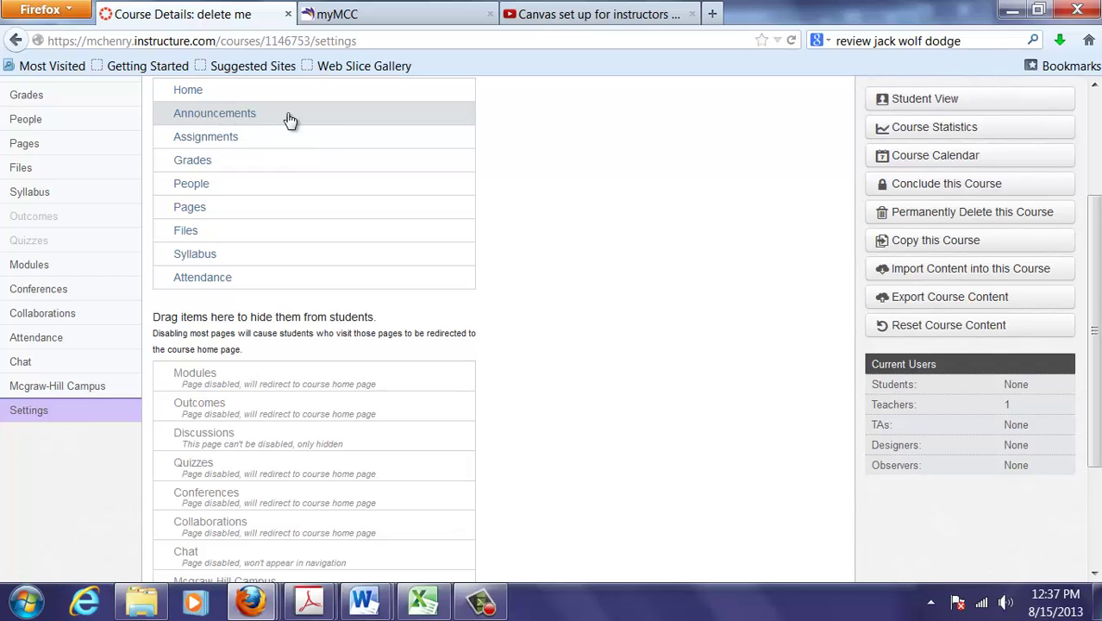
left_click_drag(1093, 239, 1092, 341)
left_click(177, 467)
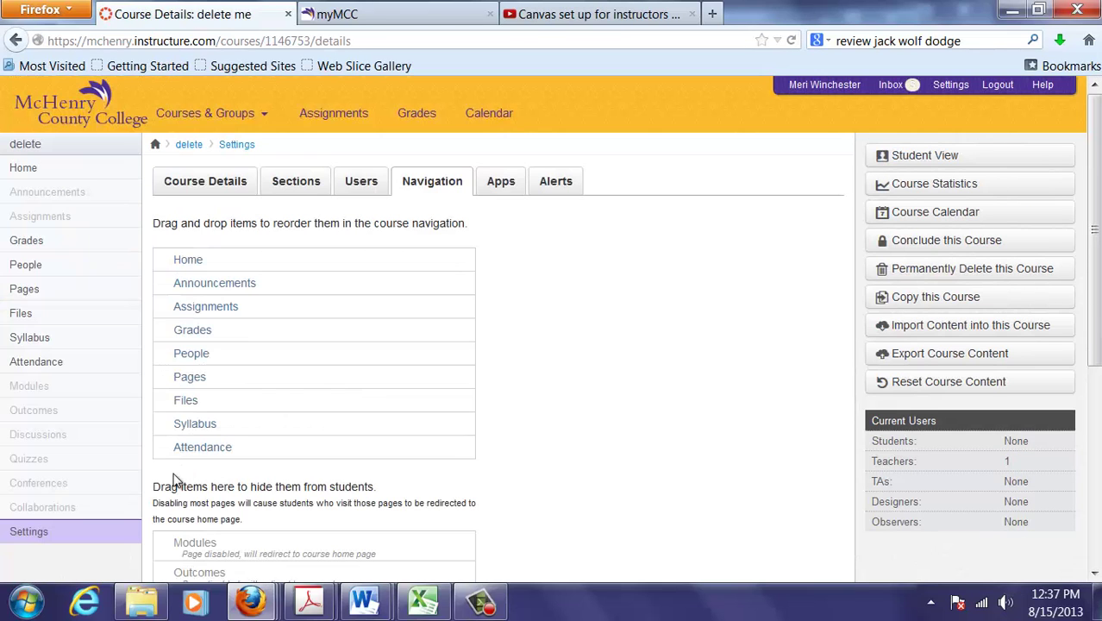
Step: Post an announcement titled 'Fun' with the message 'Are we having fun yet?'
left_click(41, 193)
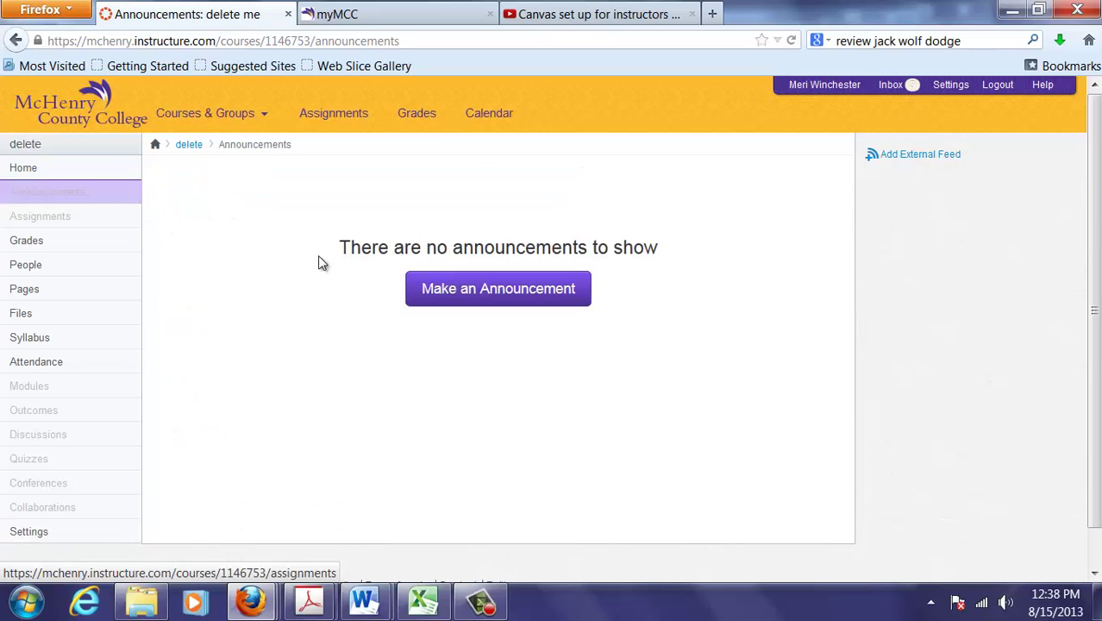
left_click(436, 288)
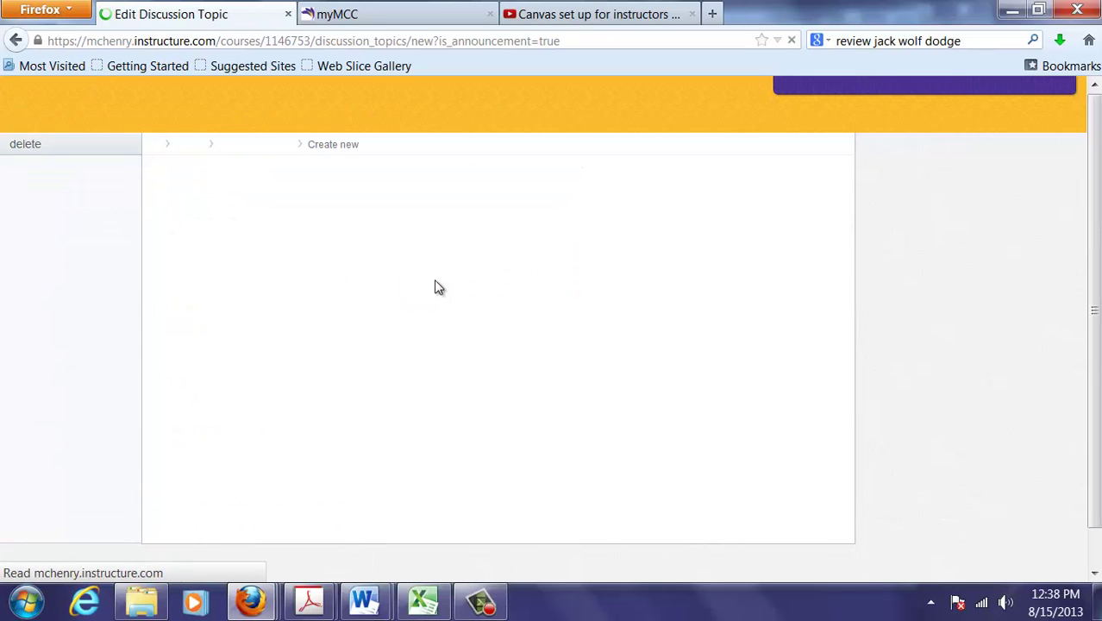
type("Fun")
left_click(435, 298)
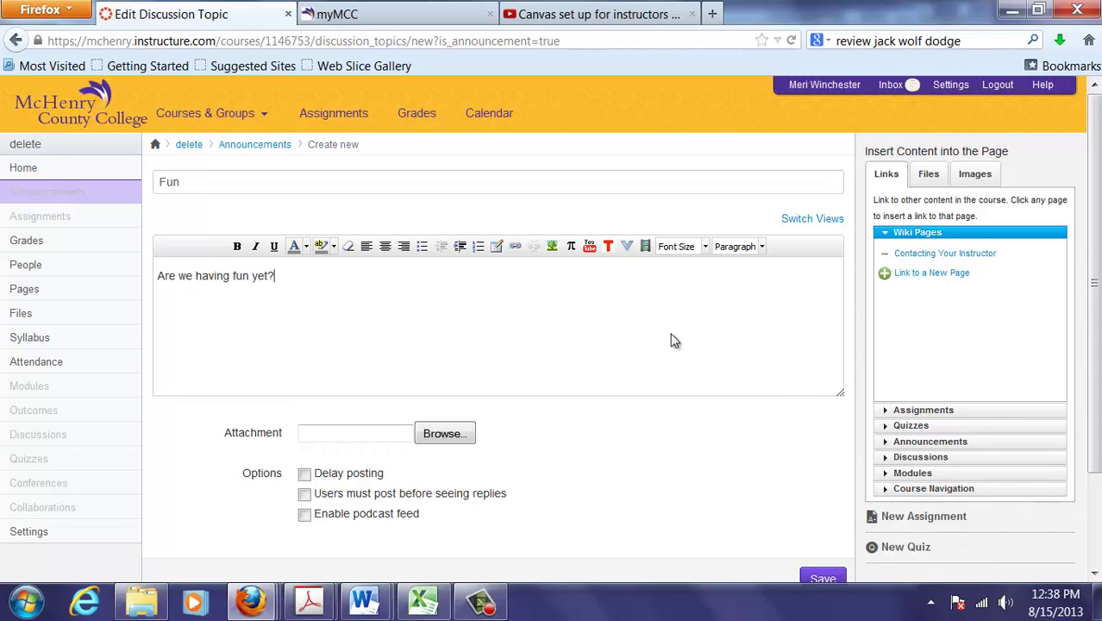
left_click(825, 578)
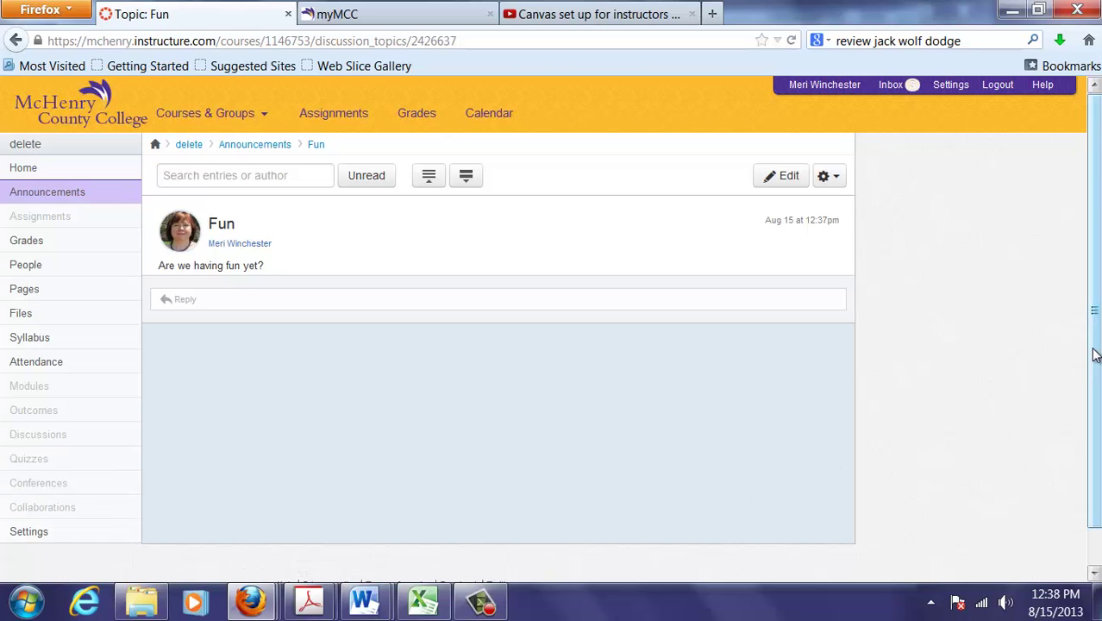
mouse_move(1098, 303)
left_mouse_down()
mouse_move(1097, 342)
mouse_move(1095, 301)
left_mouse_up()
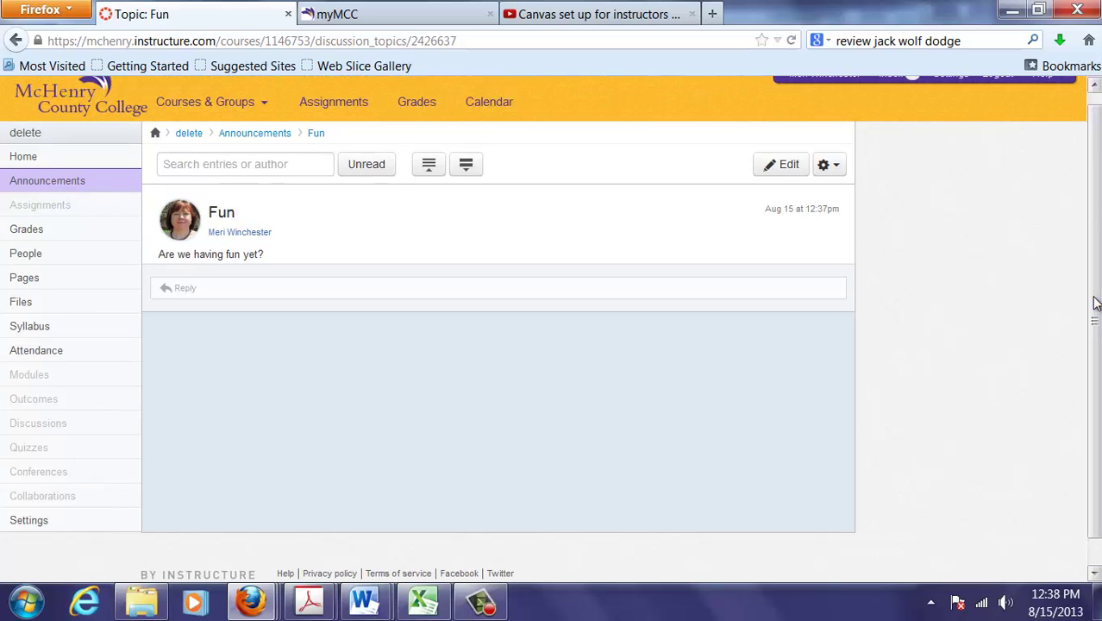
Step: Move the Getting Set Up module above Week 1: Getting Started on the course home
left_click(20, 157)
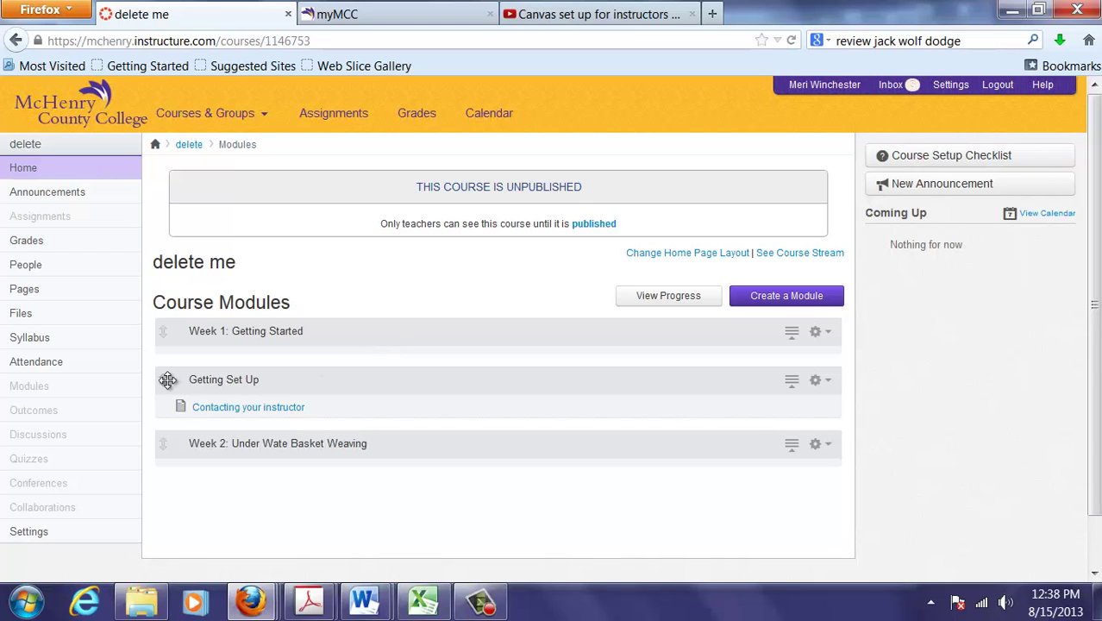
left_click_drag(167, 381, 172, 333)
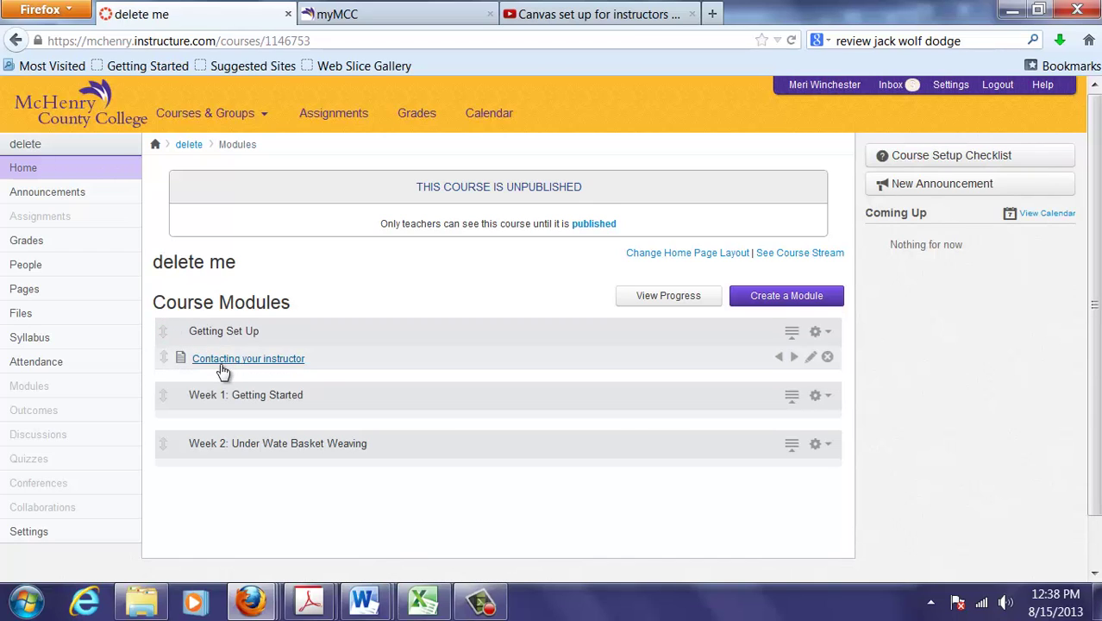
left_click(826, 337)
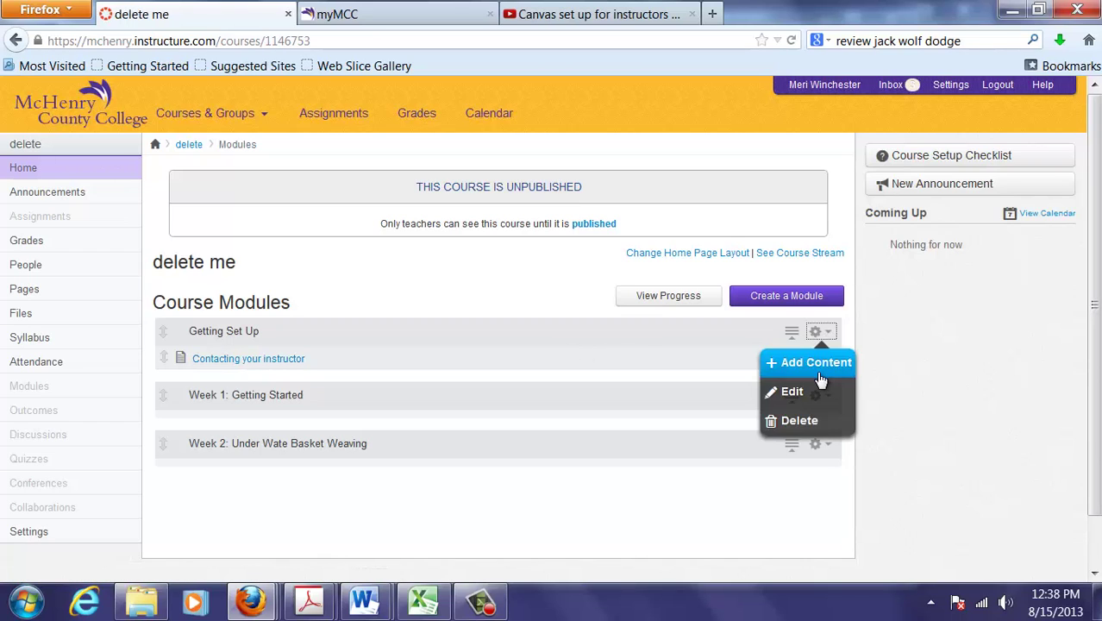
left_click(814, 364)
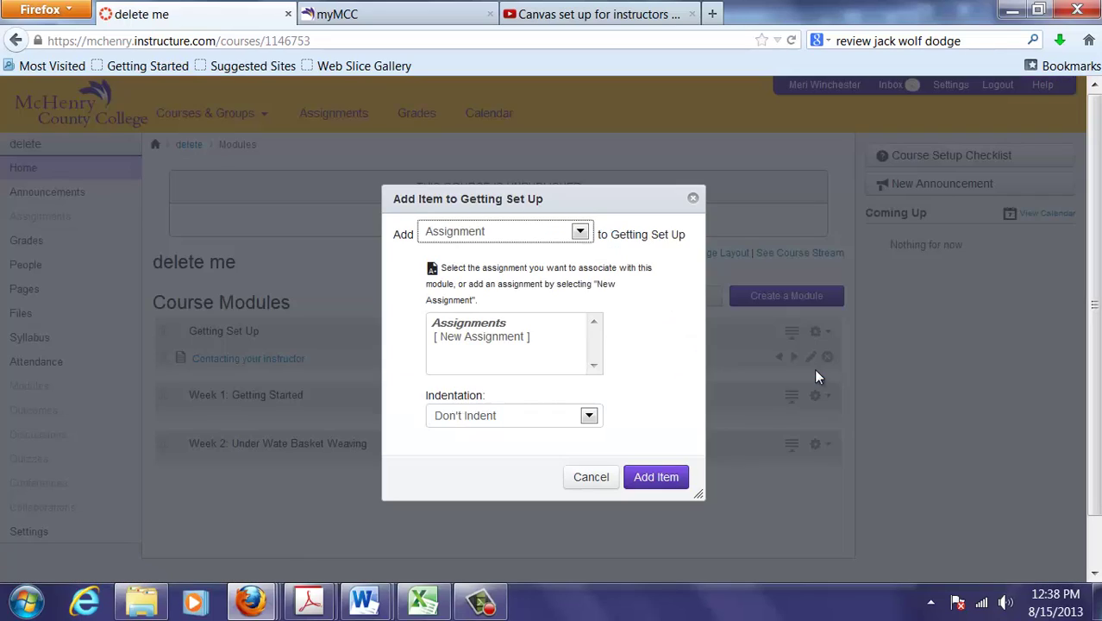
Step: Add 2013FA-DGM-259-001.pdf as a file item in Getting Set Up and preview it
left_click(580, 231)
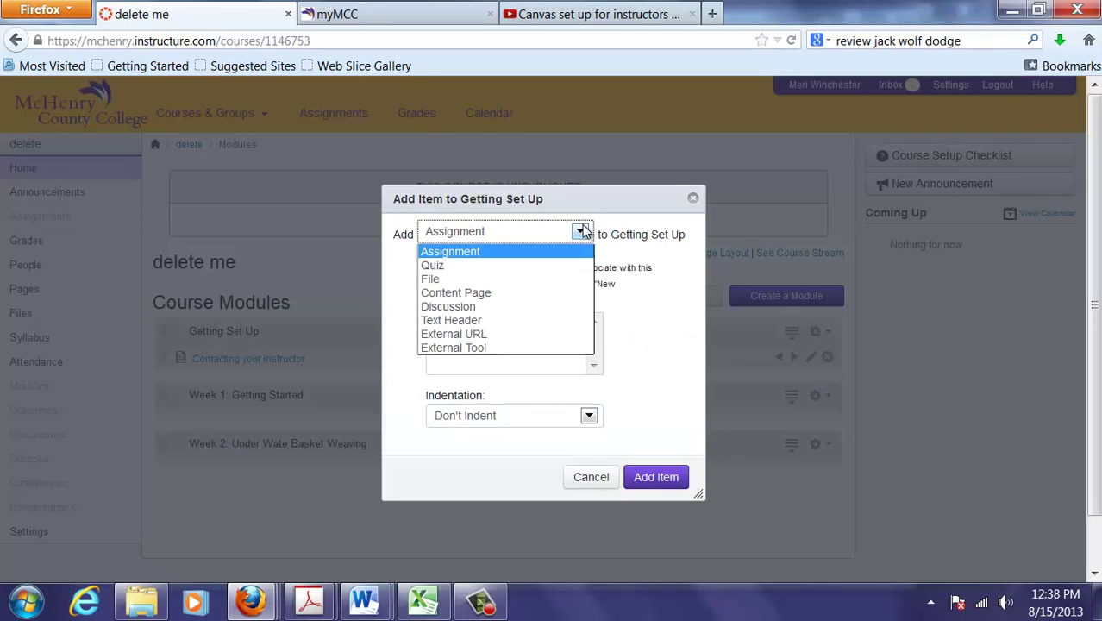
left_click(564, 280)
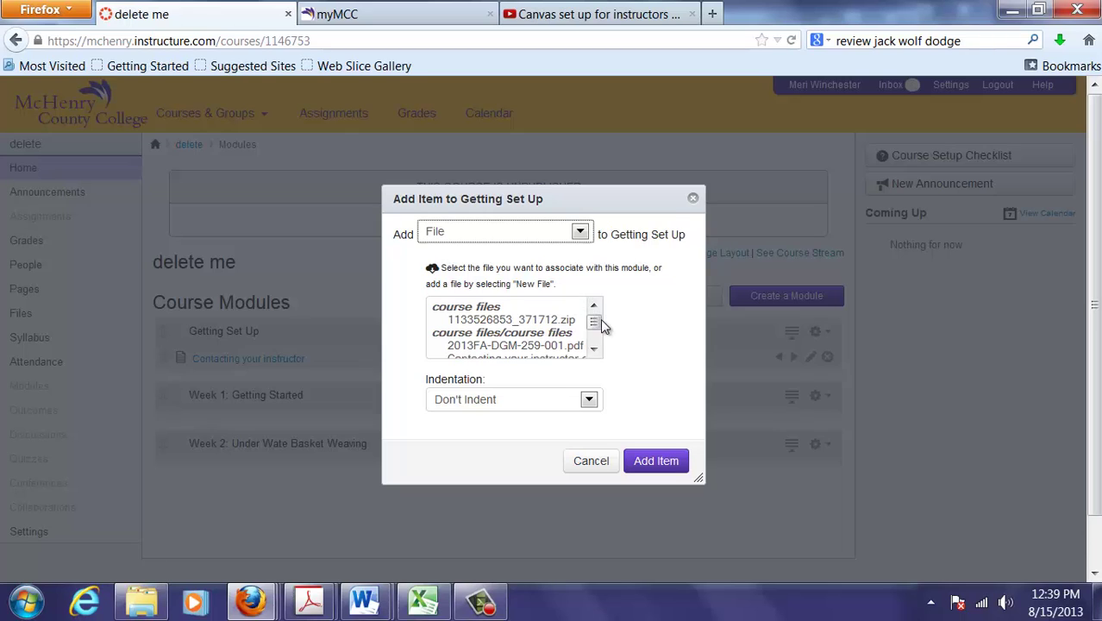
mouse_move(601, 319)
left_mouse_down()
mouse_move(596, 339)
mouse_move(595, 323)
left_mouse_up()
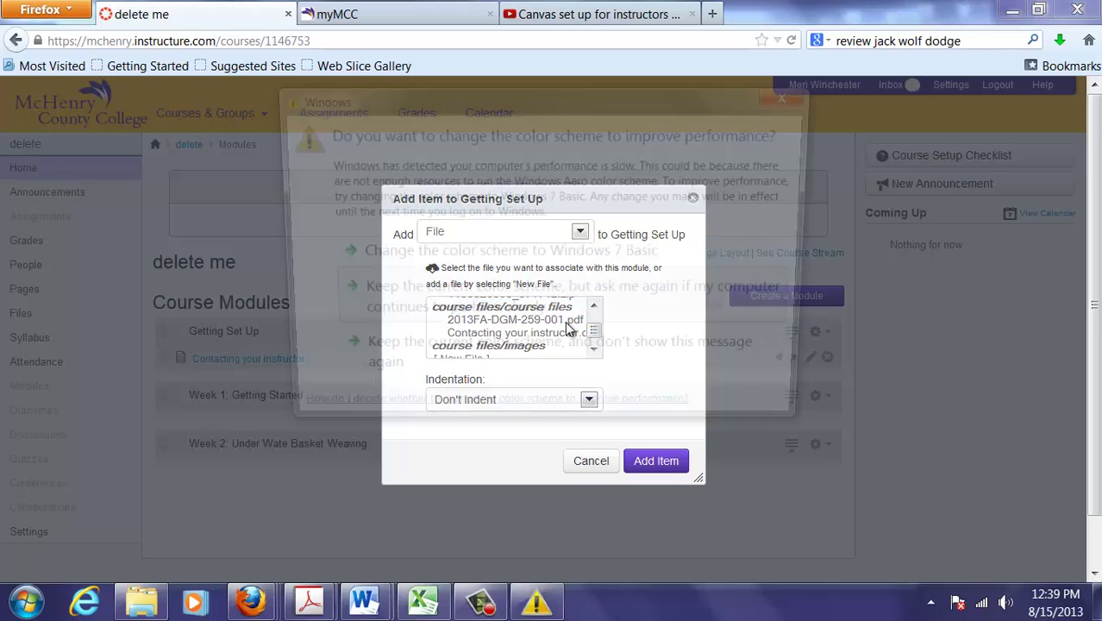
left_click(573, 320)
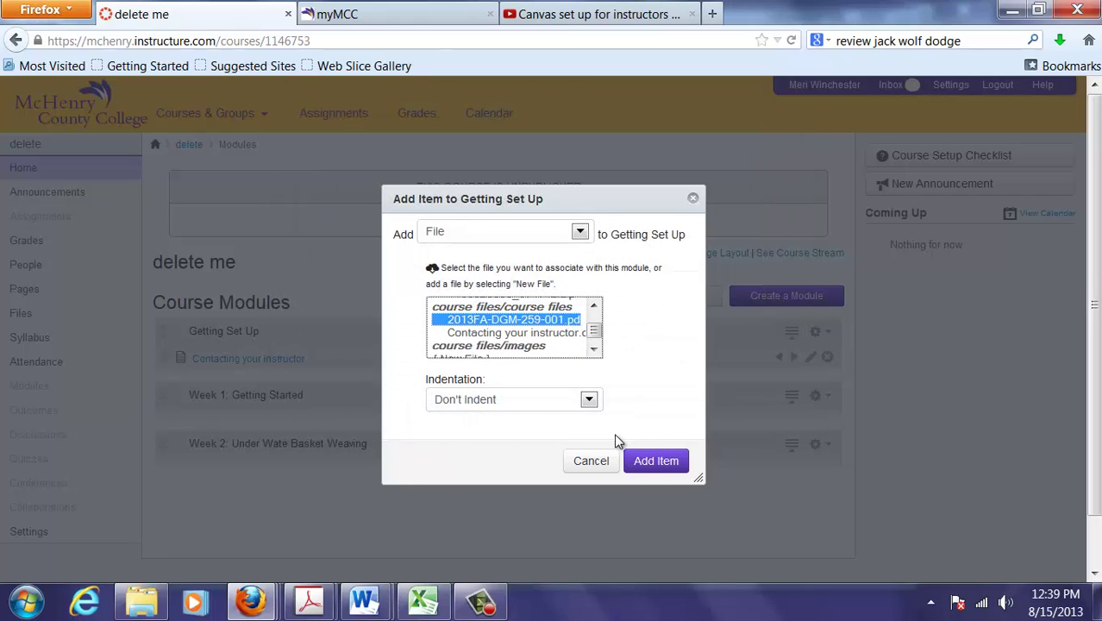
left_click(653, 460)
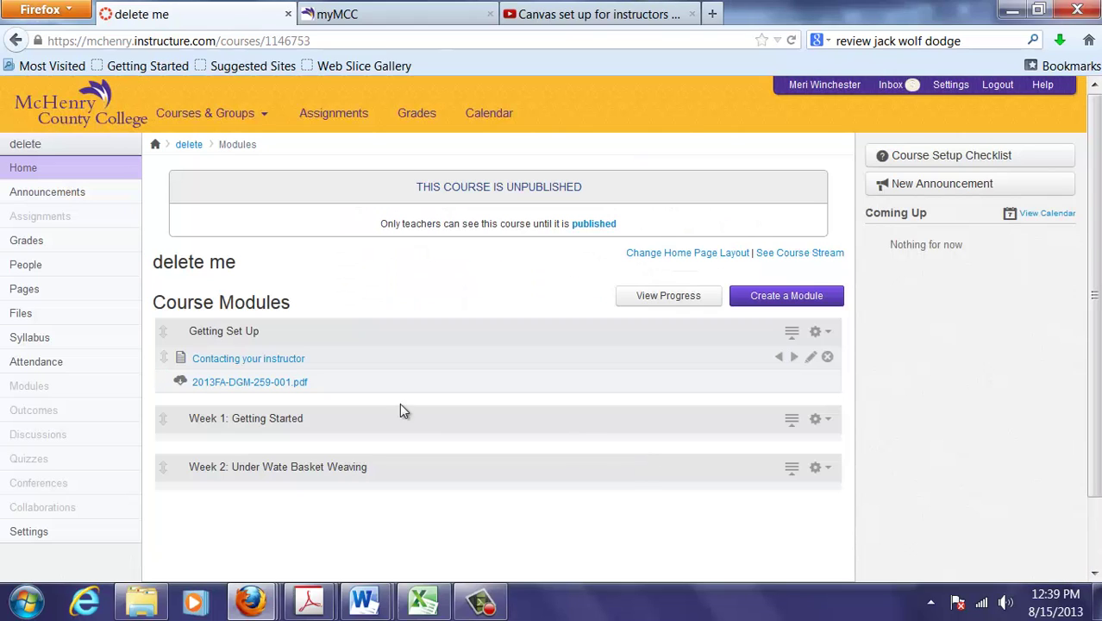
left_click(259, 390)
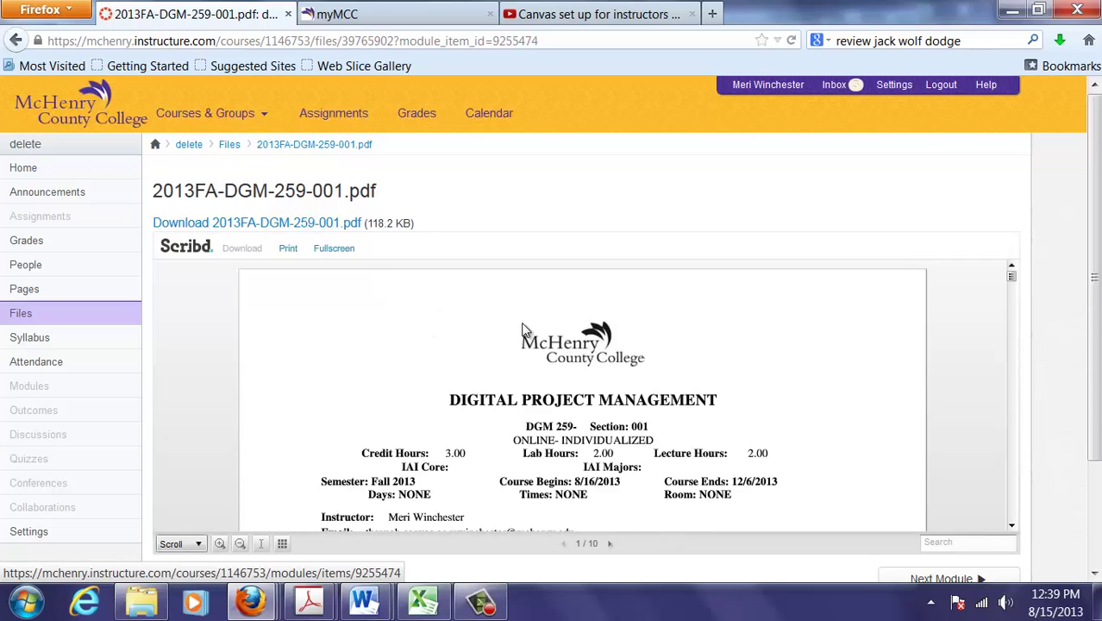
left_click(16, 41)
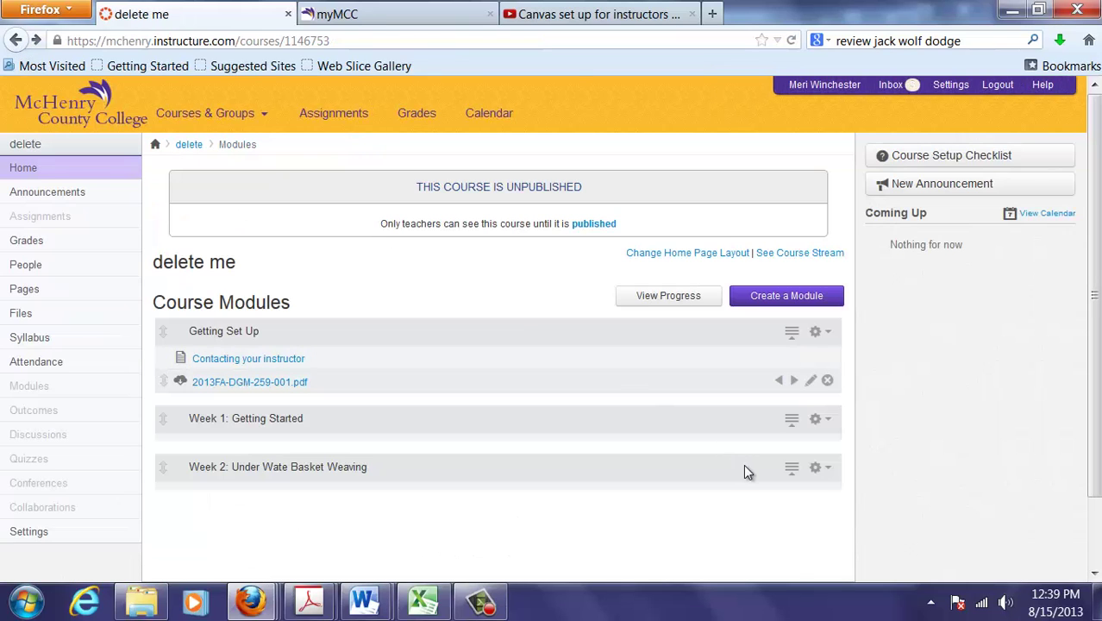
Step: Retitle the Getting Set Up PDF item to 'Downloadable syllabus'
left_click(811, 380)
left_click_drag(612, 294, 341, 289)
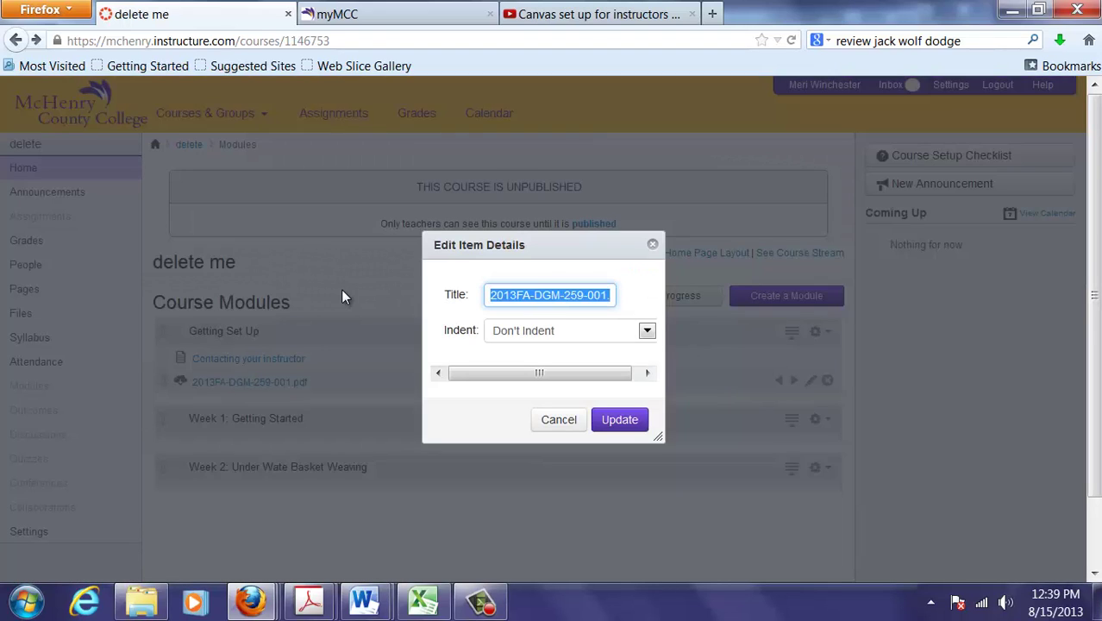
type("Dopdf")
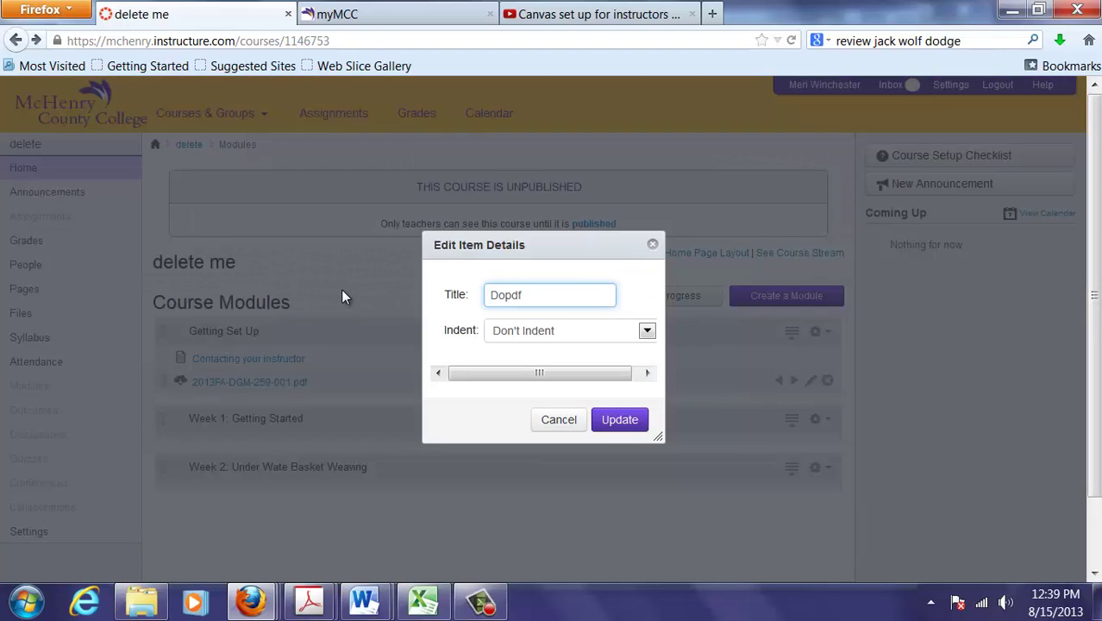
left_click_drag(523, 293, 480, 295)
type("Downloada")
key("BackSpace")
type("b")
key("BackSpace")
type("able syllabus")
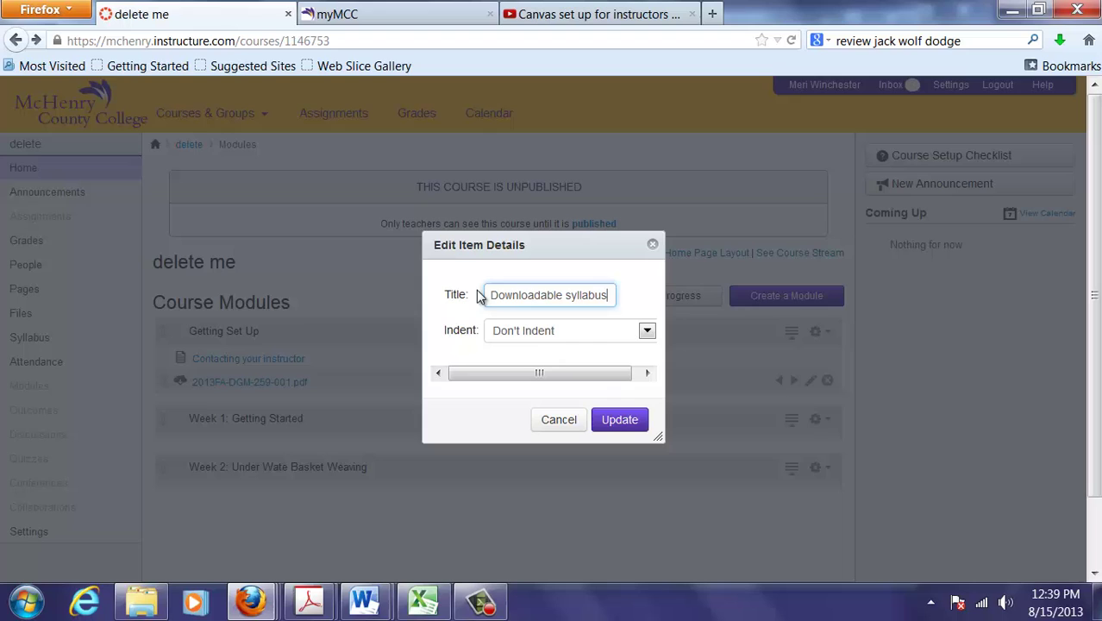
left_click(620, 421)
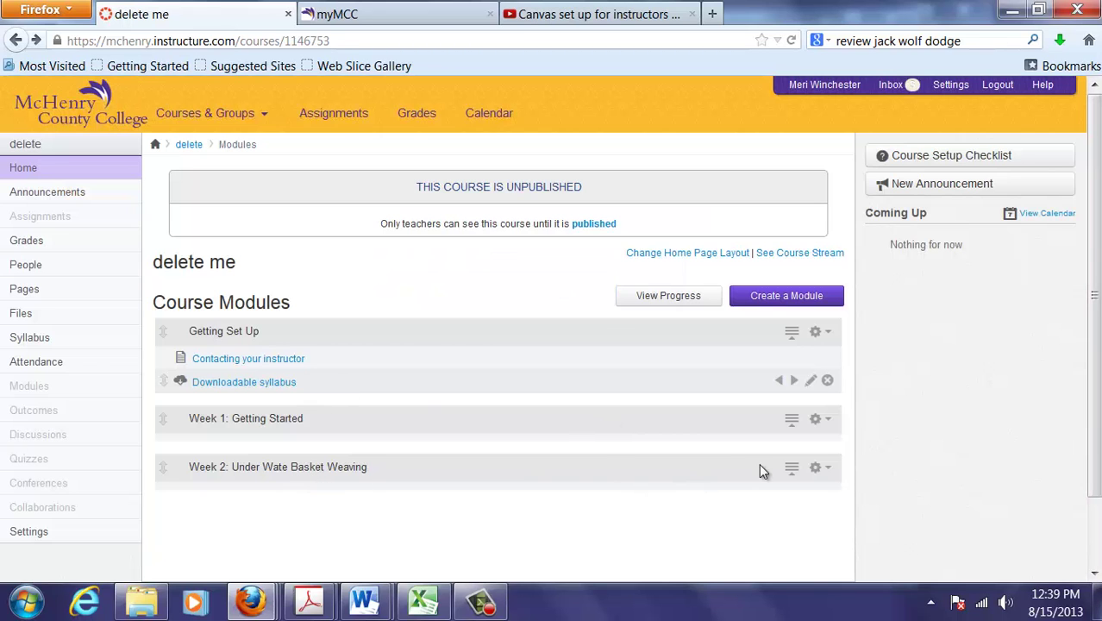
Step: Rename the Week 2 module to 'Week 2: Under Water Basket Weaving', fixing the 'Wate' typo
left_click(820, 473)
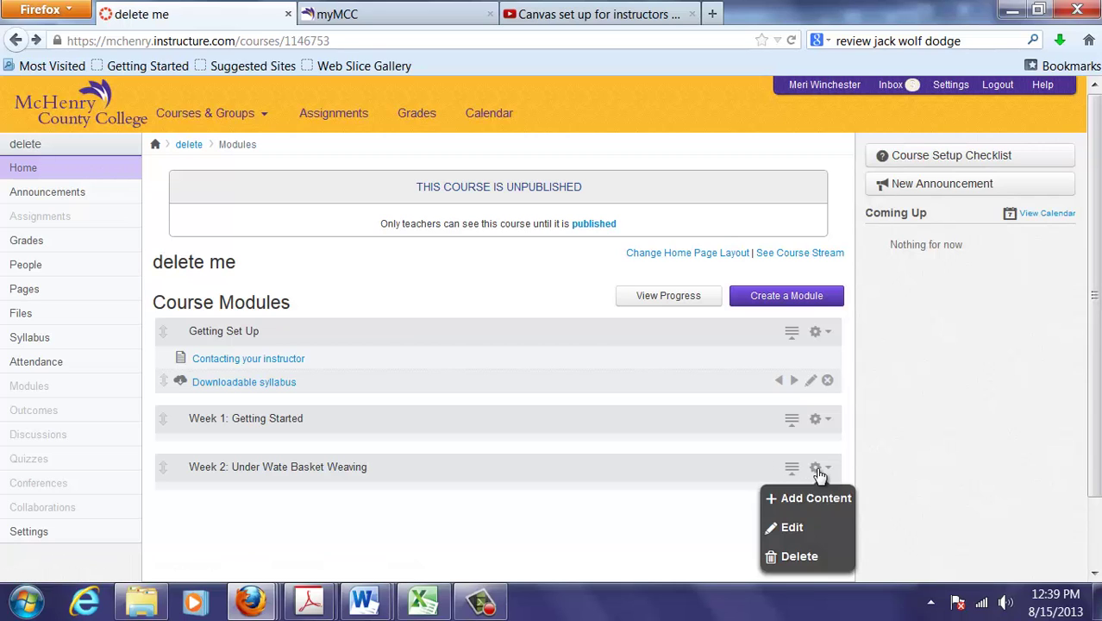
left_click(777, 526)
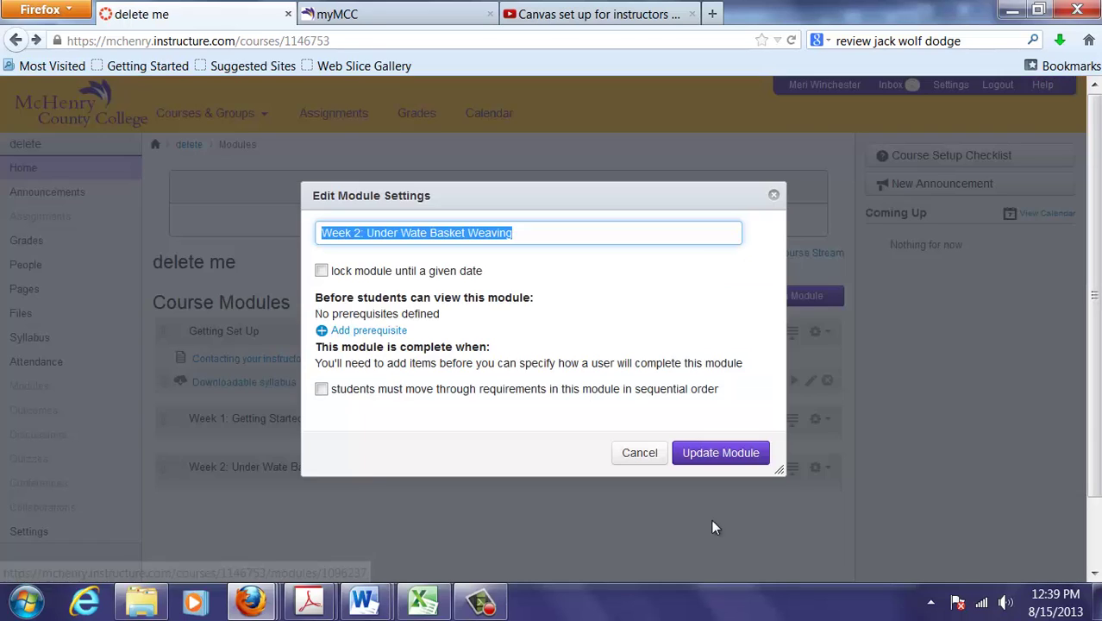
left_click(432, 235)
left_click(432, 234)
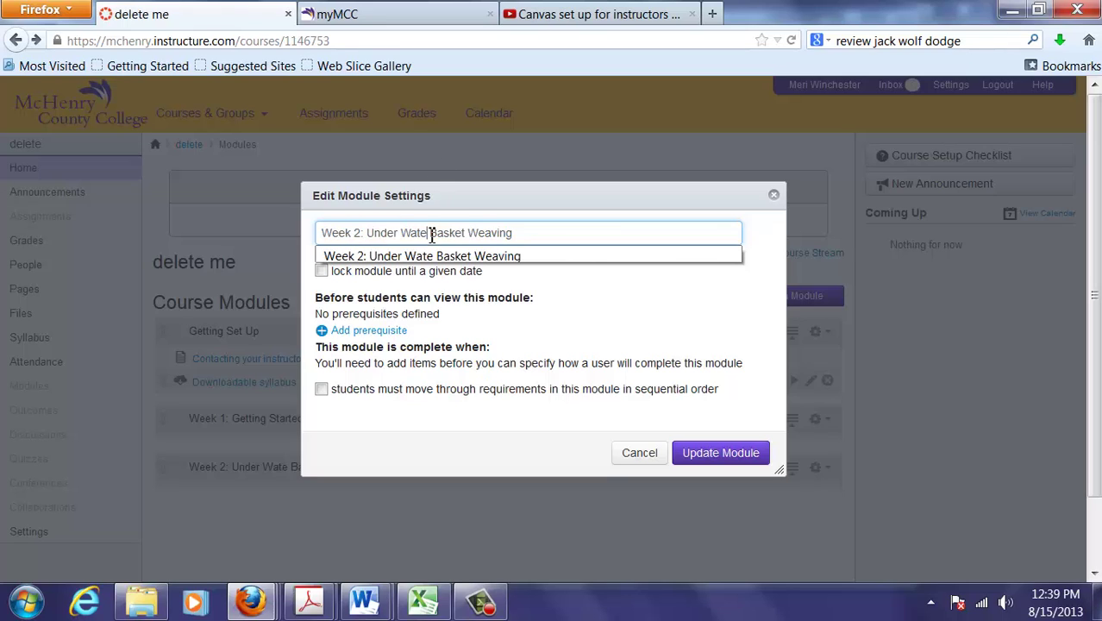
type("r")
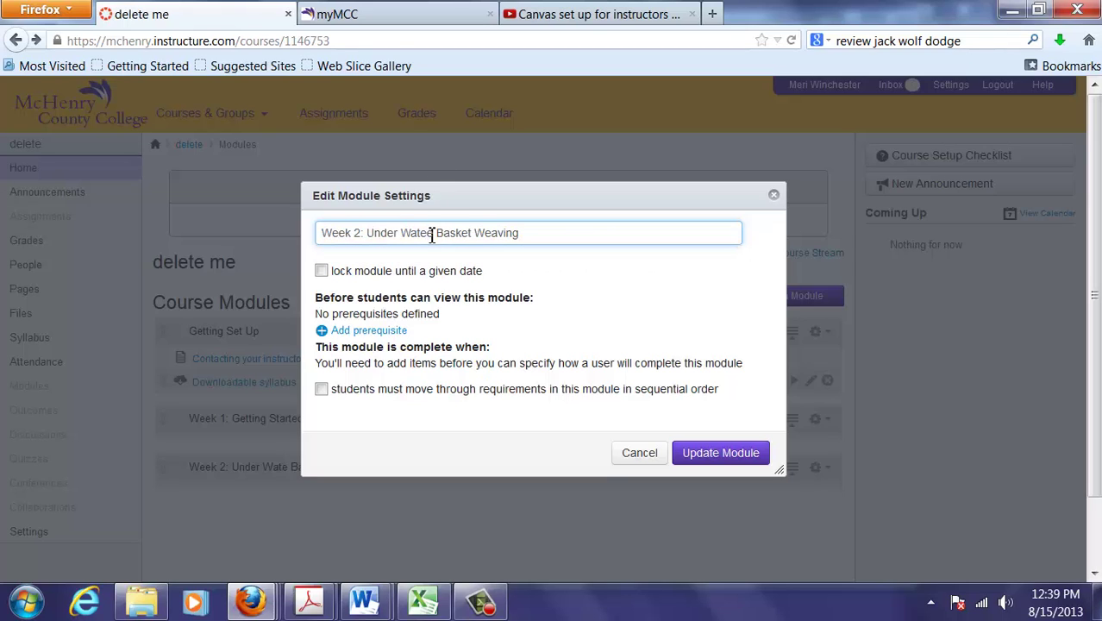
key("BackSpace")
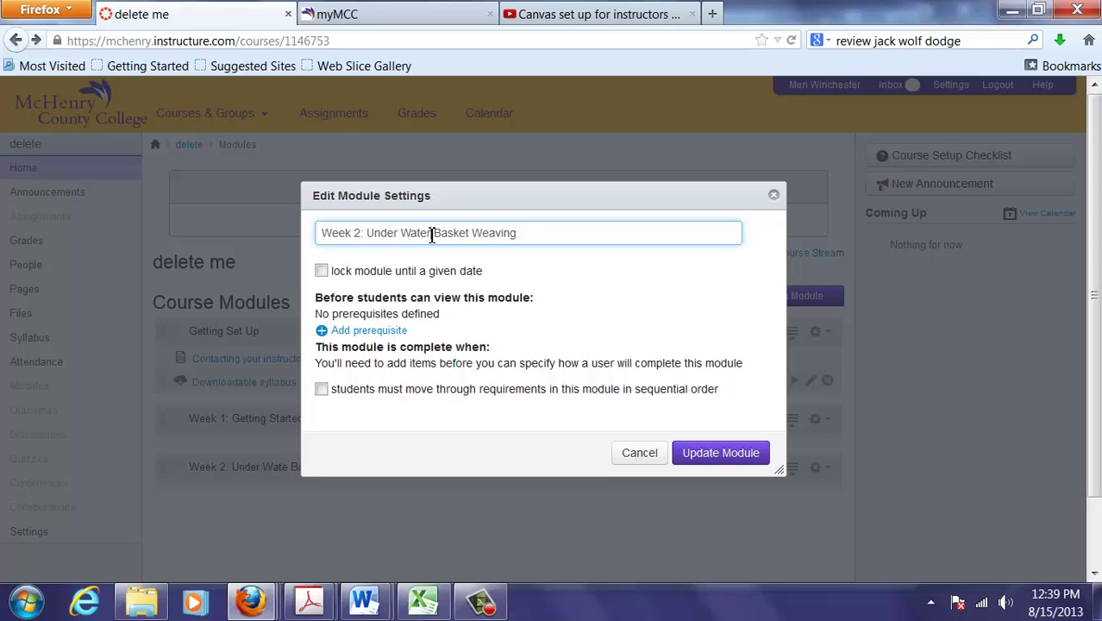
left_click(721, 447)
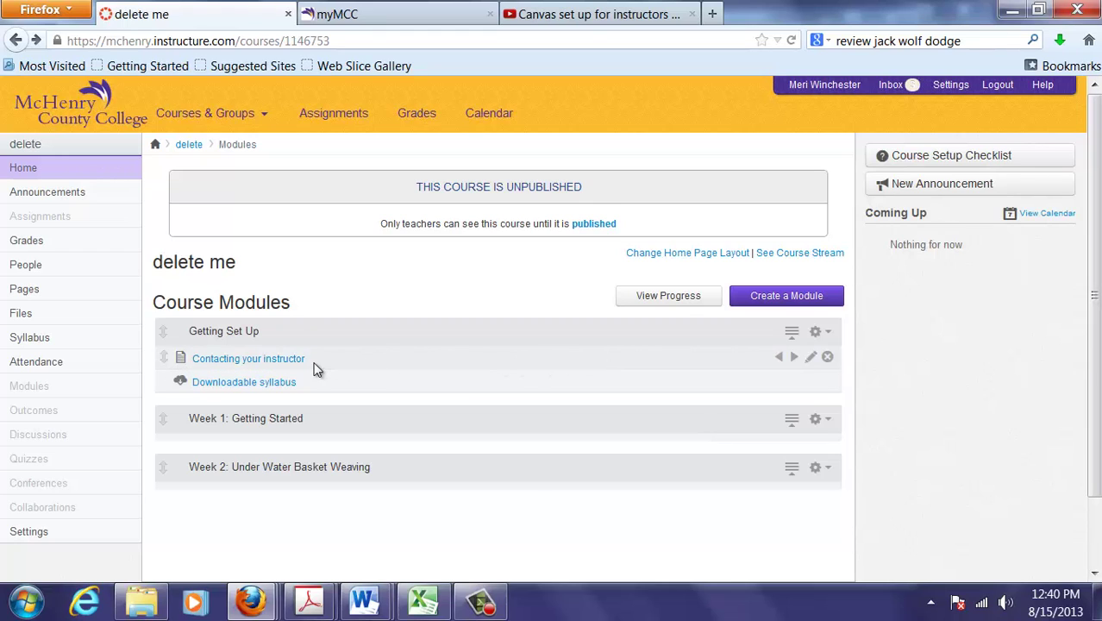
Step: Clear the stray text selection and start adding content to the Week 1: Getting Started module
left_click_drag(309, 365, 275, 395)
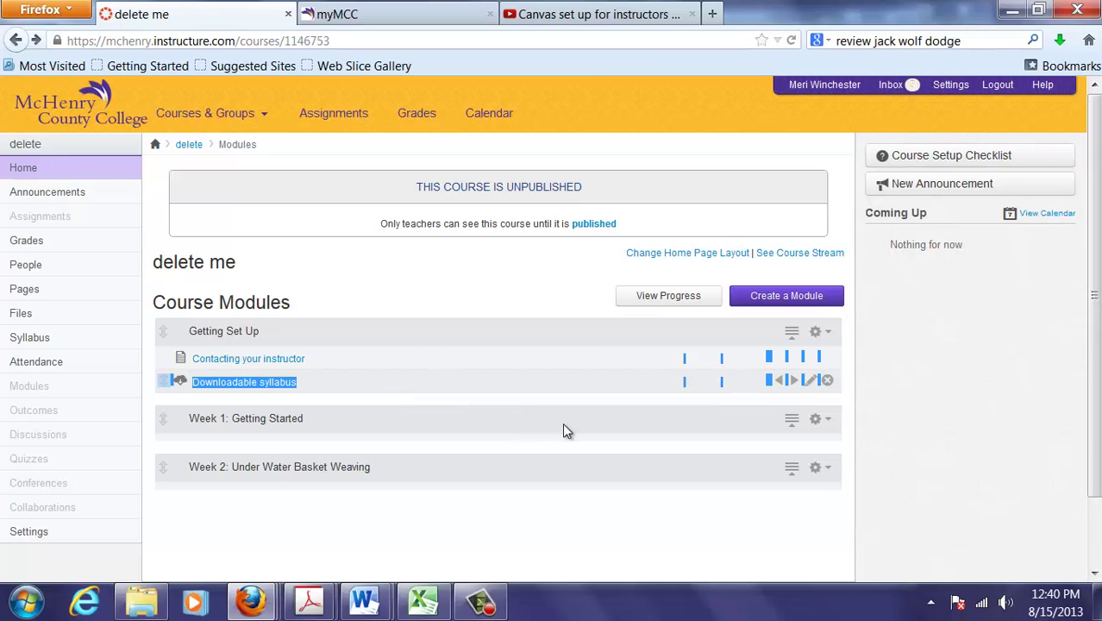
left_click(839, 423, "shift")
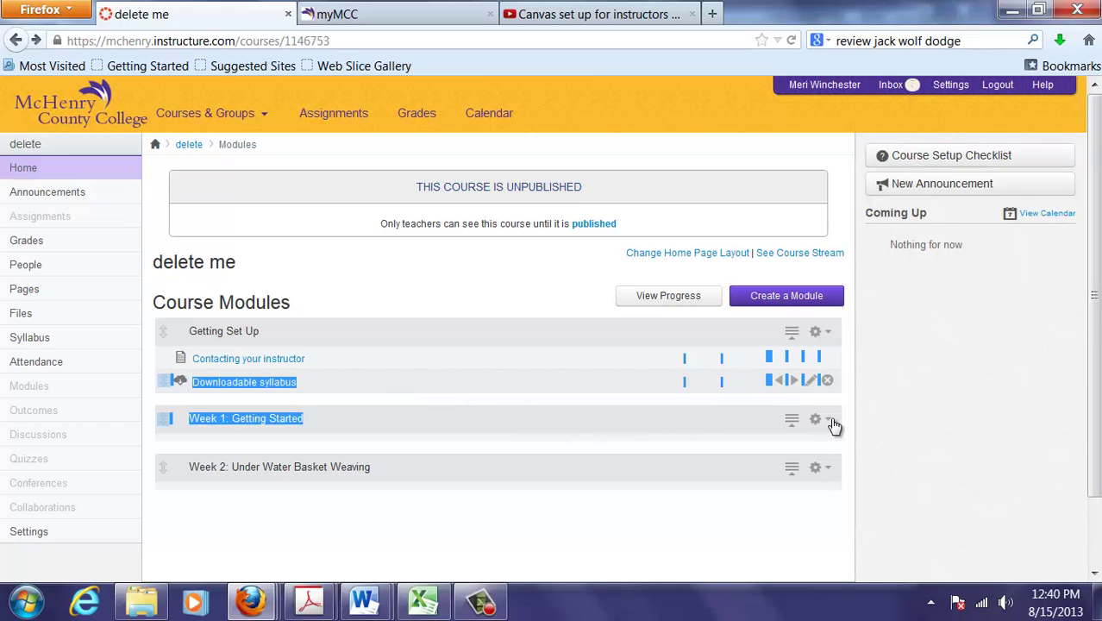
left_click(854, 433, "shift")
left_click(829, 424, "shift")
left_click(893, 420)
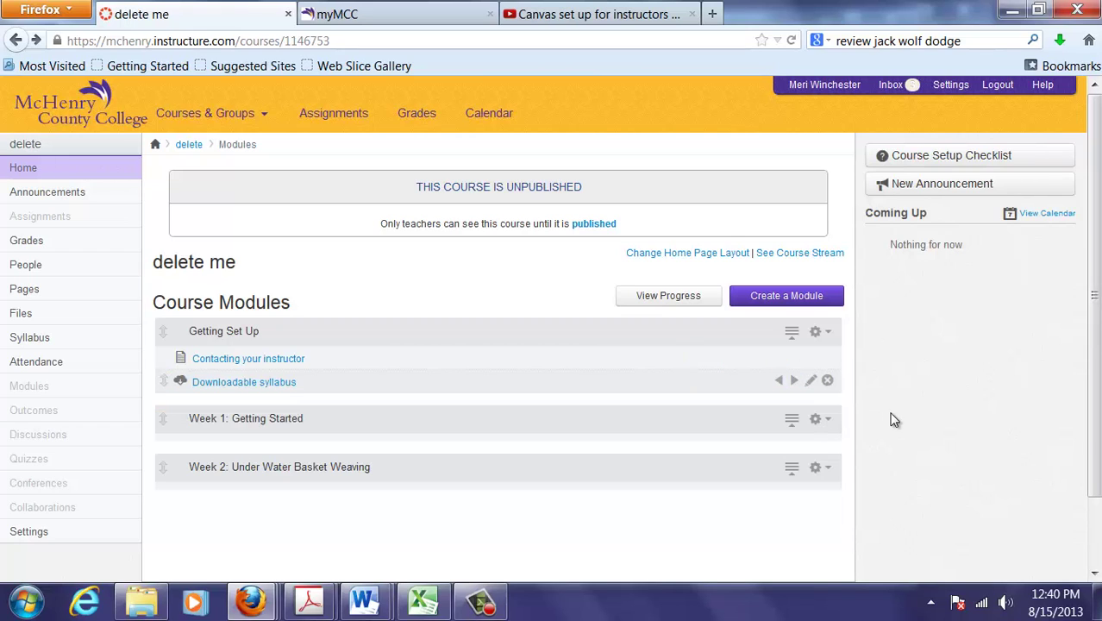
left_click(831, 420)
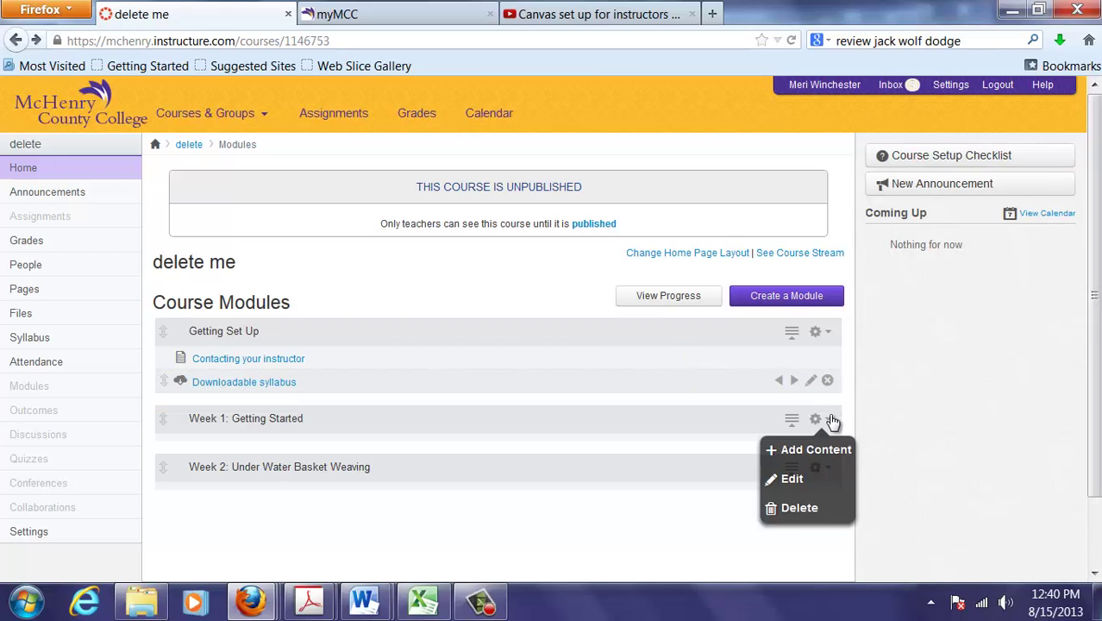
left_click(814, 450)
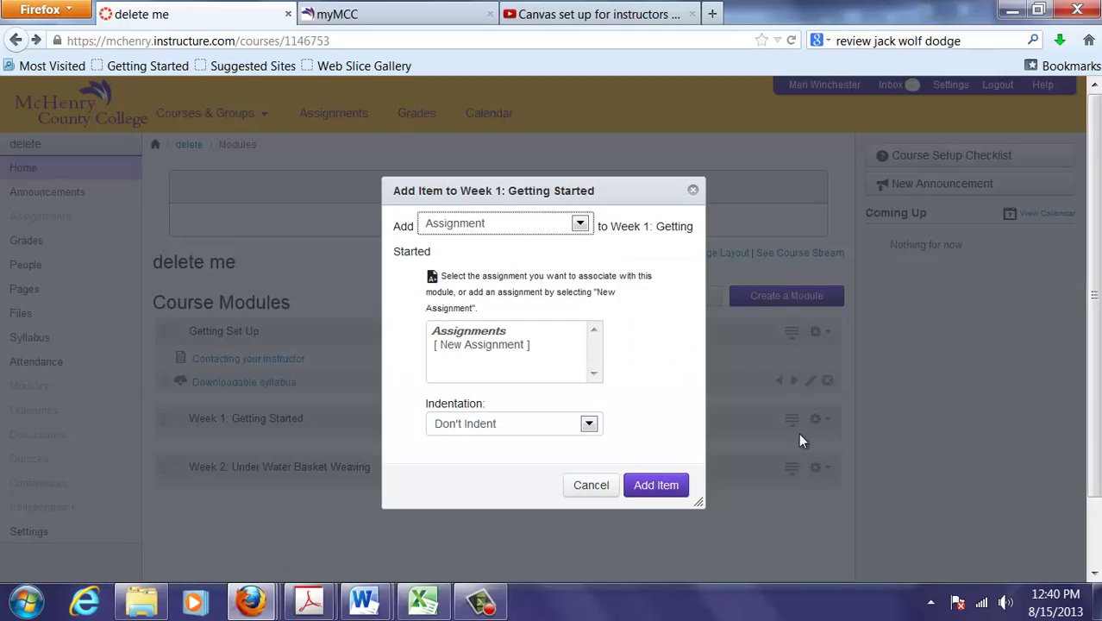
Step: Create a new quiz named Quiz 1 and add it to Week 1
left_click(581, 226)
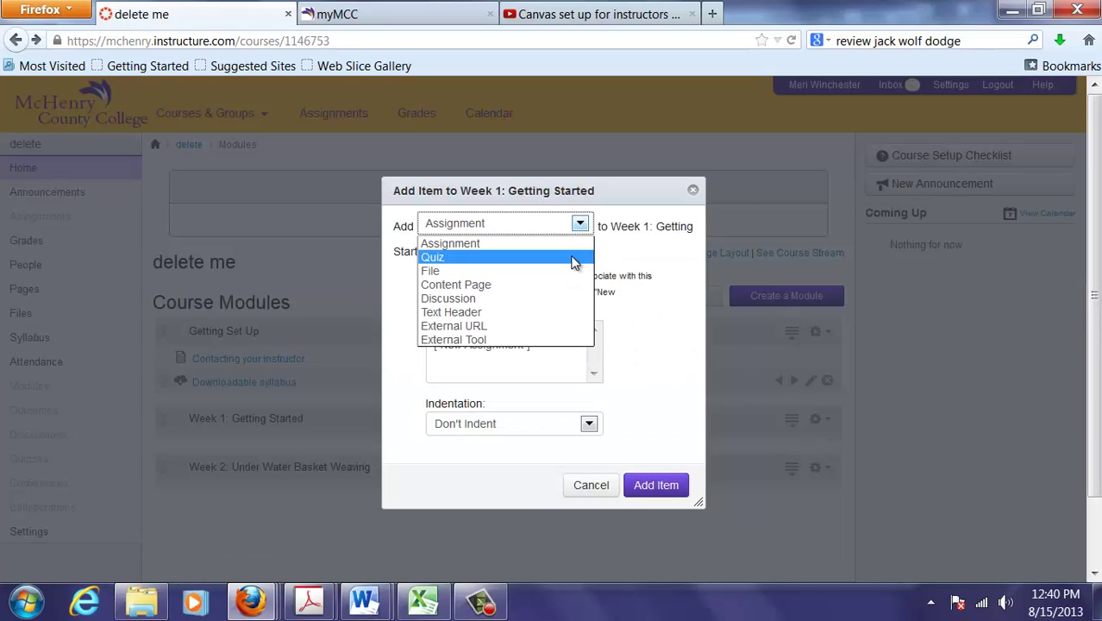
left_click(576, 258)
left_click(653, 476)
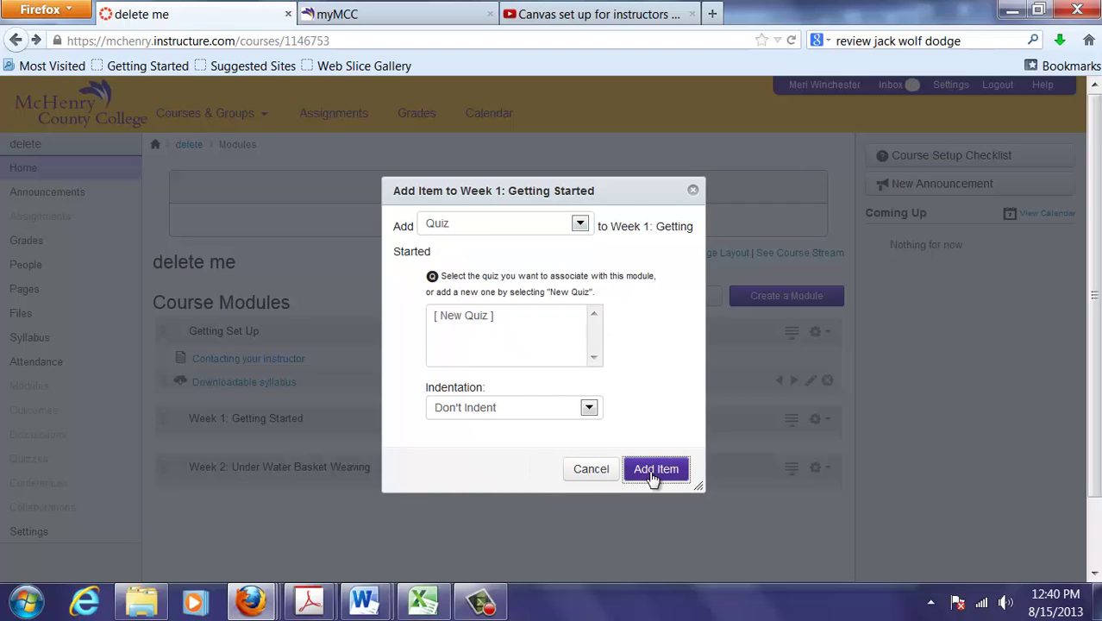
left_click(544, 324)
left_click(559, 391)
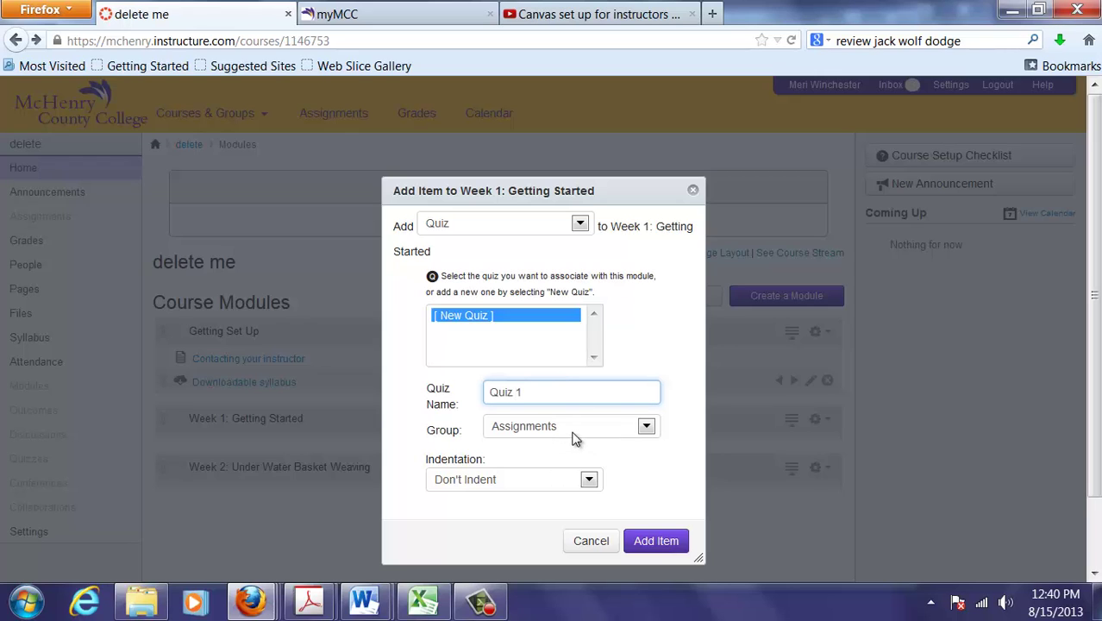
left_click(661, 533)
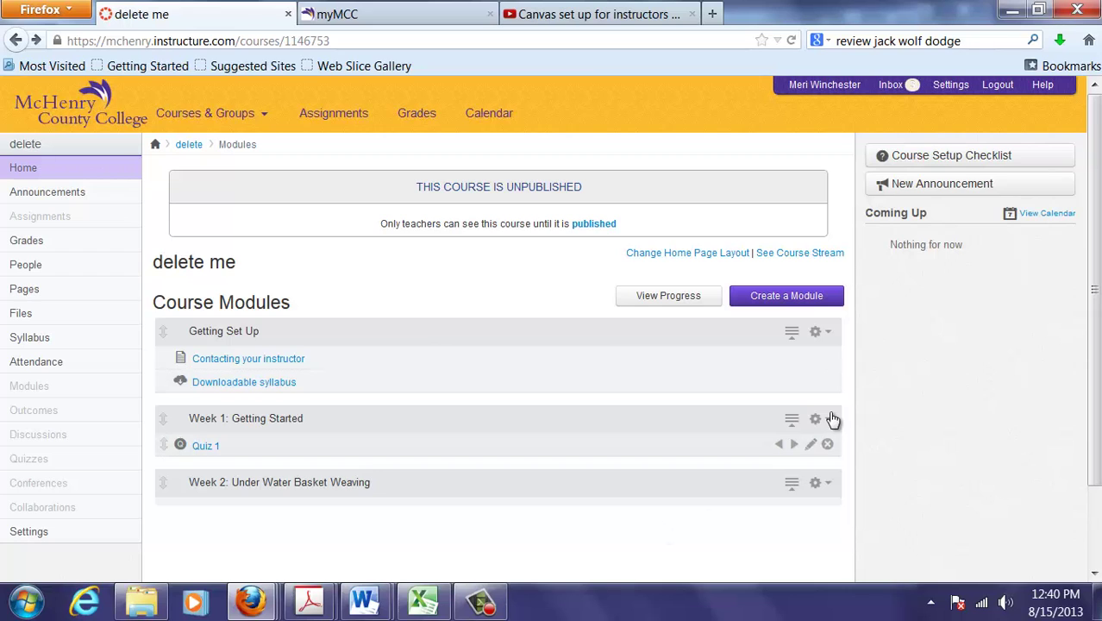
Step: Add a 'Homework due Sept 3' text header, move it above Quiz 1, and indent Quiz 1 beneath it
left_click(829, 420)
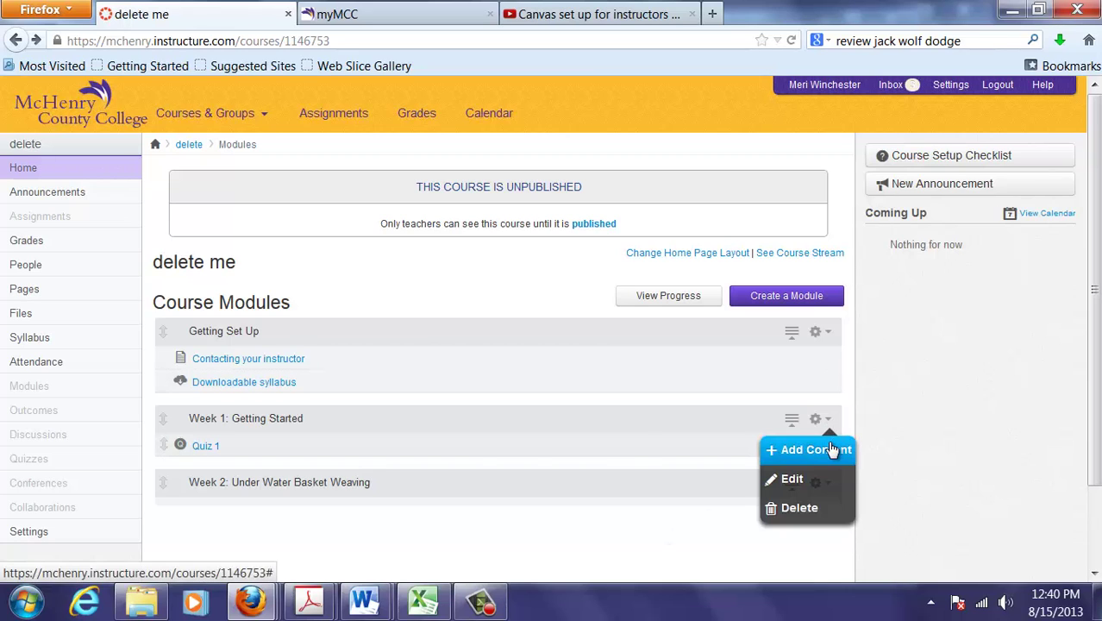
left_click(833, 449)
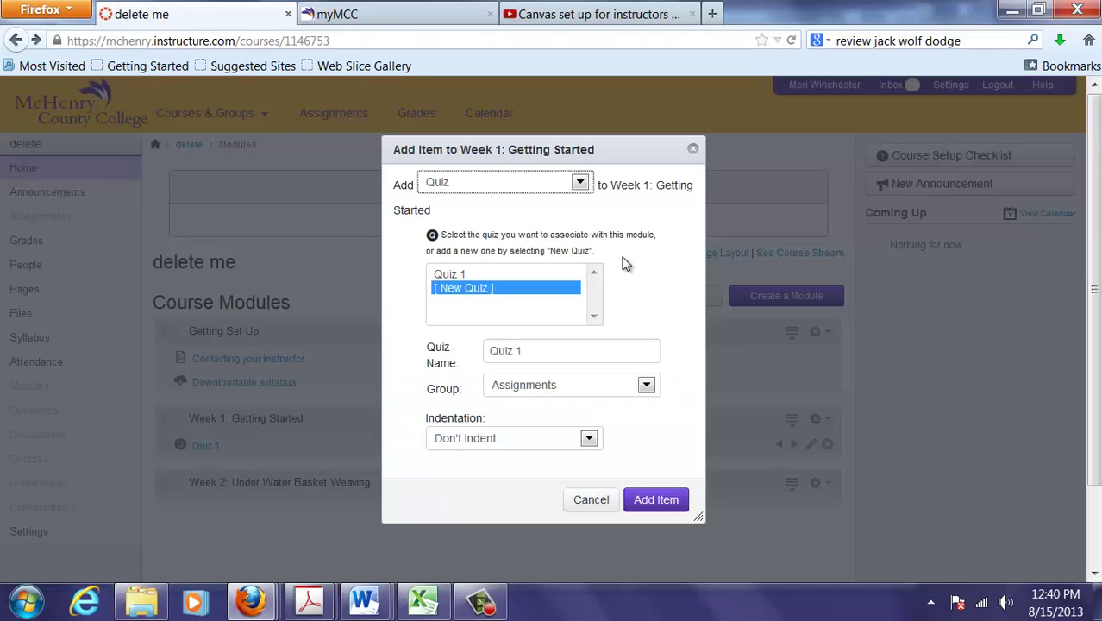
left_click(582, 183)
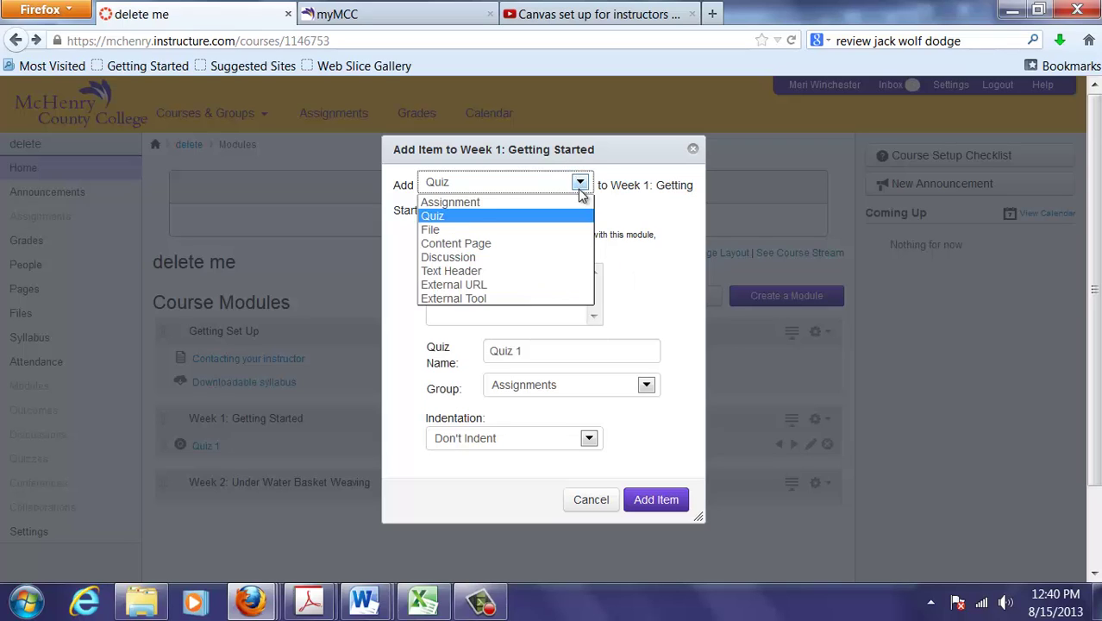
left_click(571, 270)
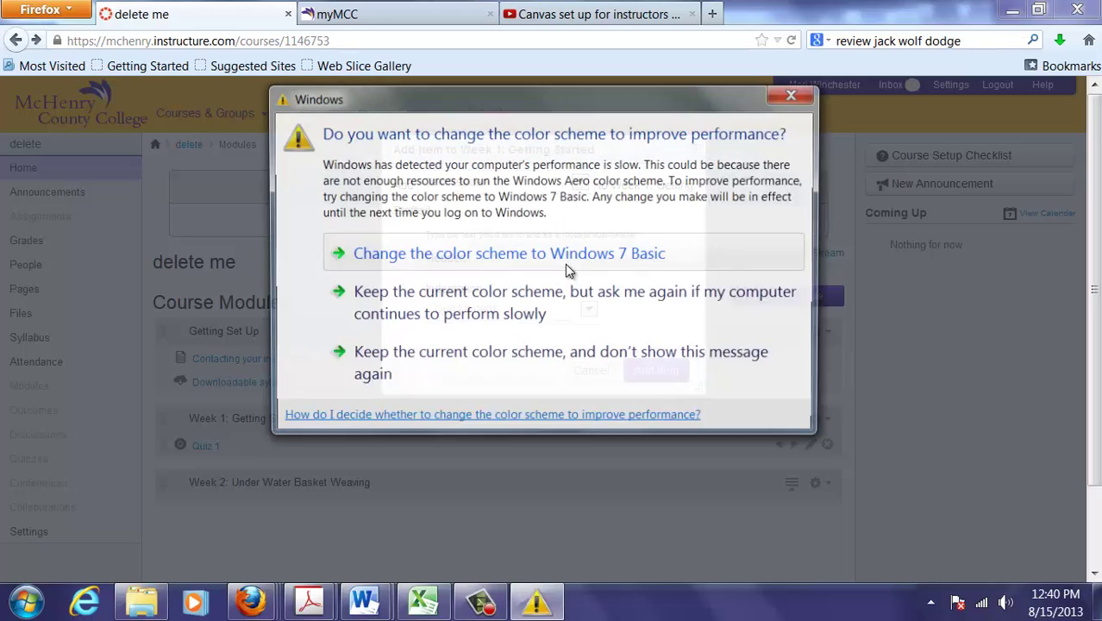
left_click(792, 94)
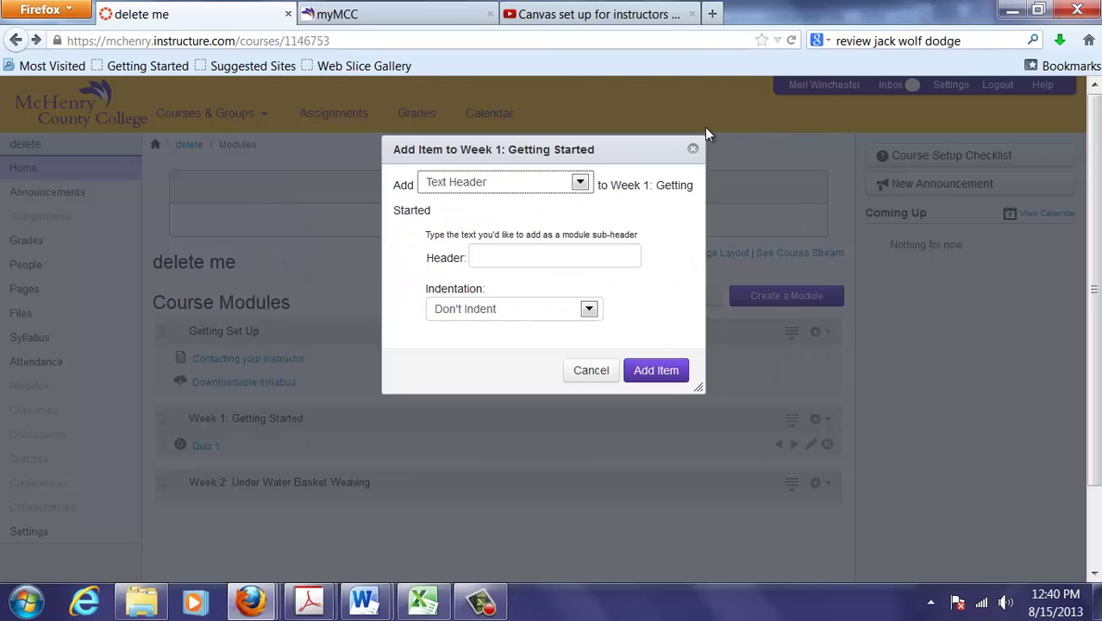
left_click(595, 255)
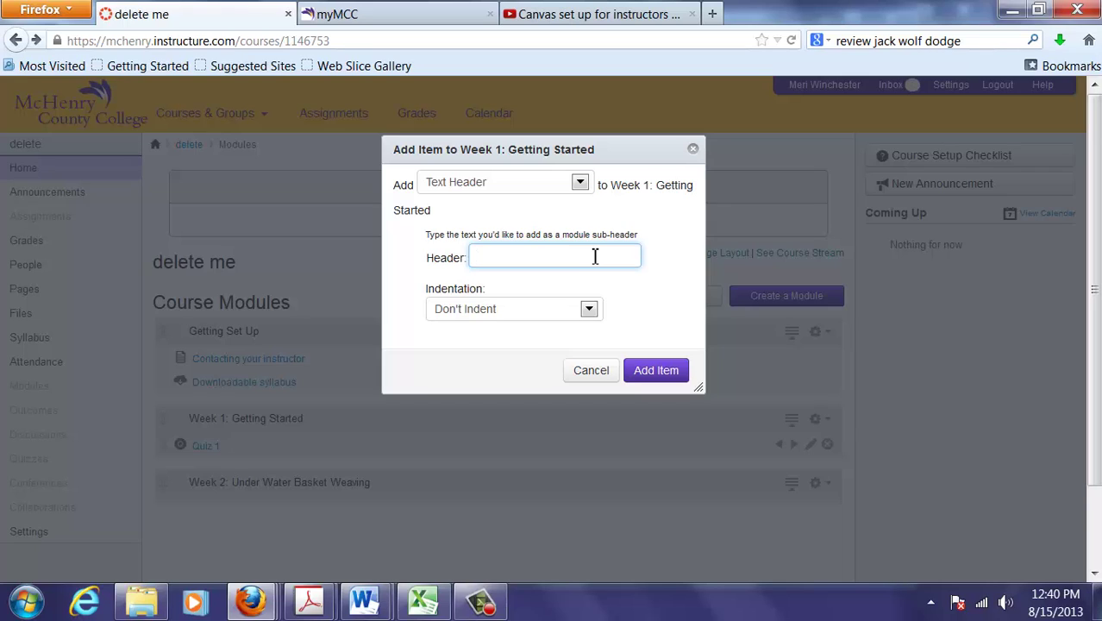
type("Homewo")
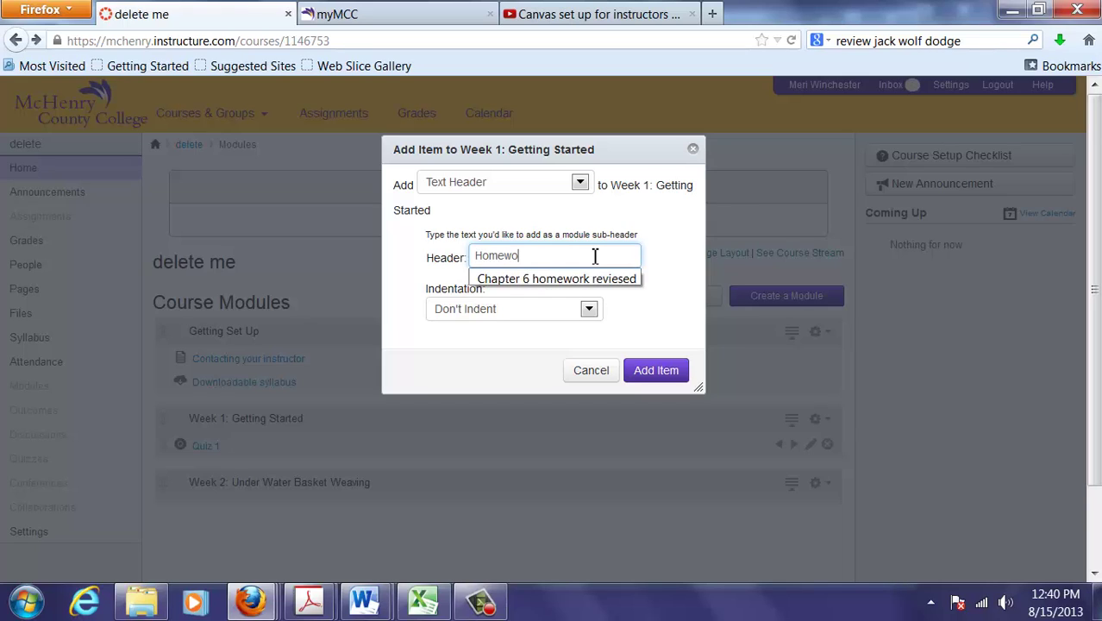
type("rk due Sept 3")
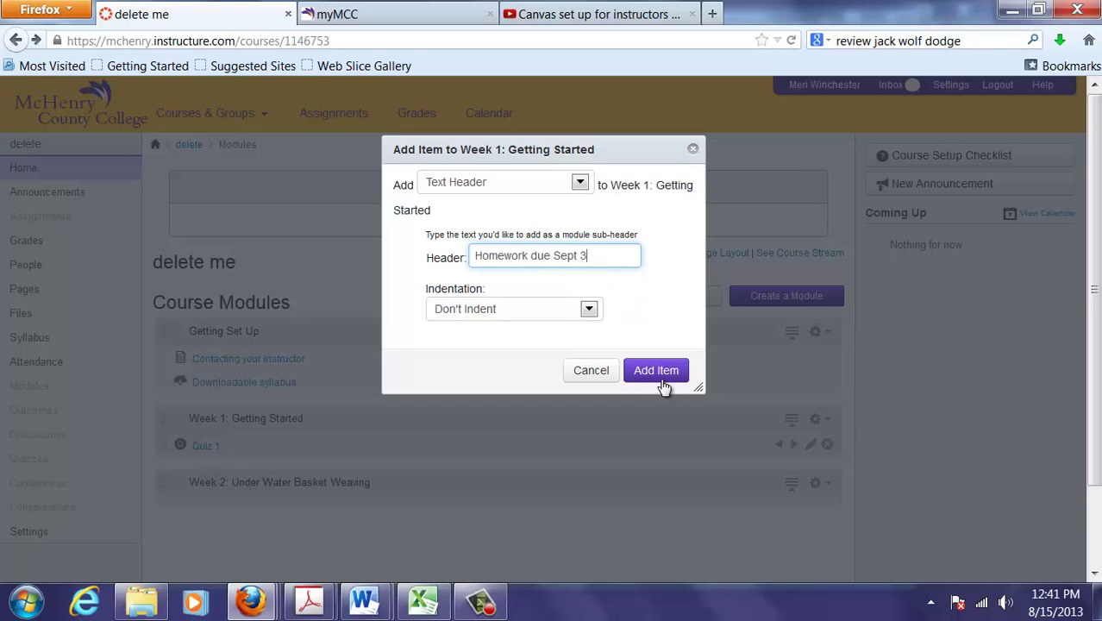
left_click(661, 383)
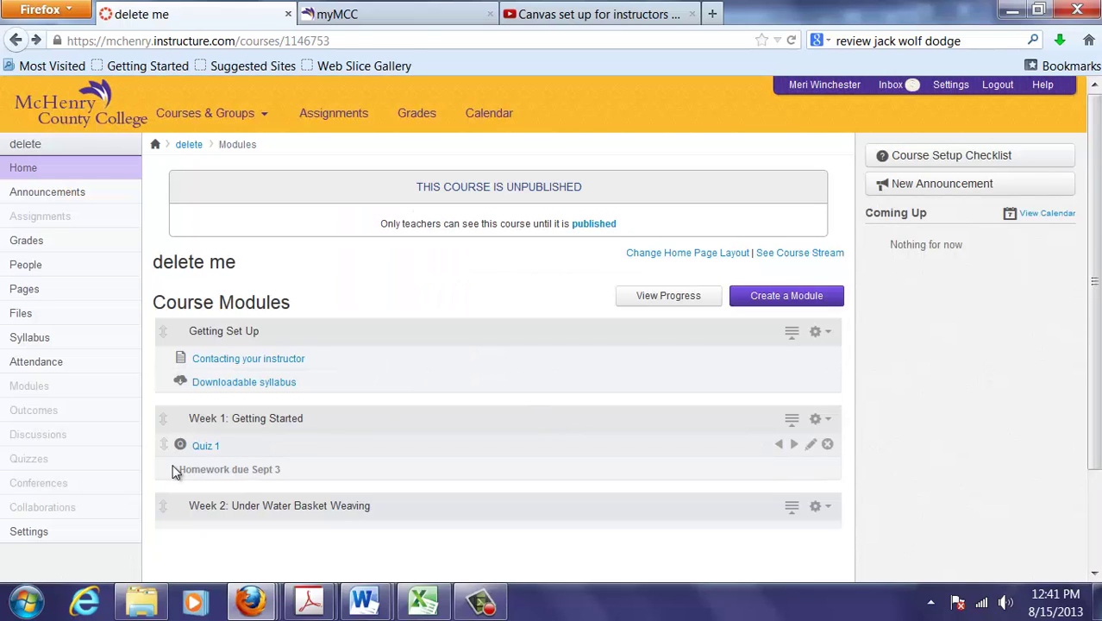
mouse_move(165, 468)
left_mouse_down()
mouse_move(162, 414)
mouse_move(168, 447)
left_mouse_up()
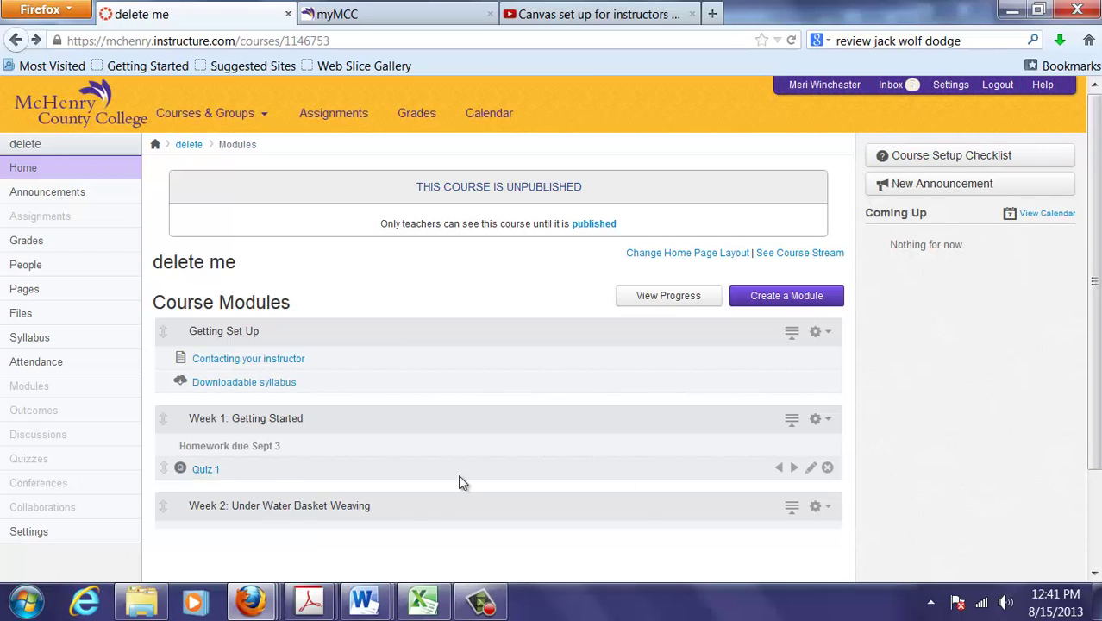
left_click(794, 468)
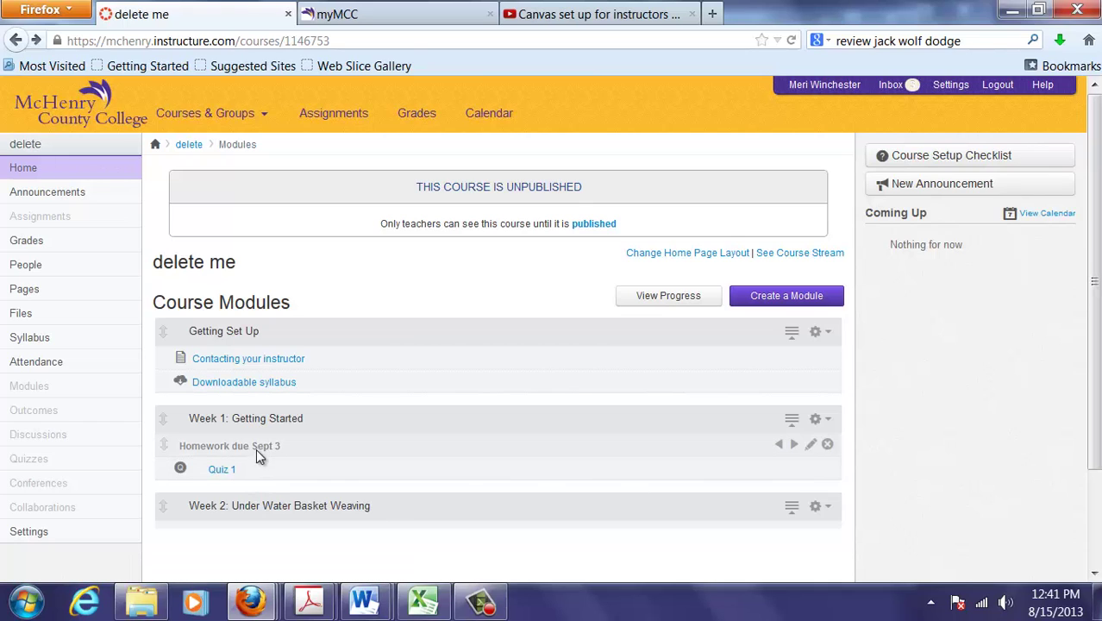
Step: Create Assignment 1 worth 15 points, due Aug 28, 2013, and add it to Week 1
left_click(820, 420)
left_click(826, 450)
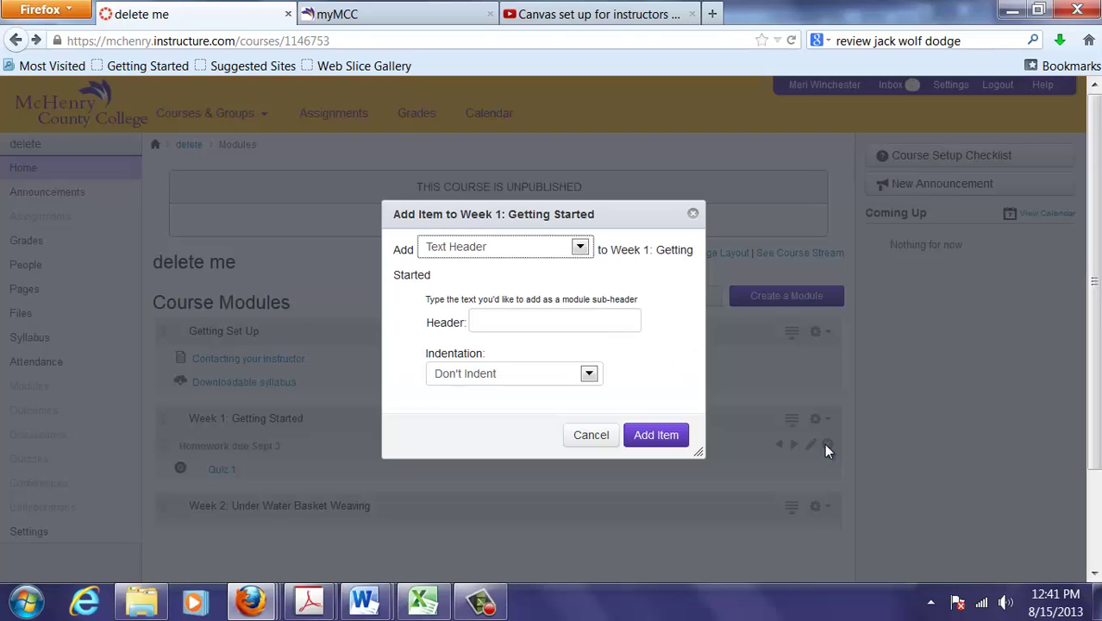
left_click(581, 249)
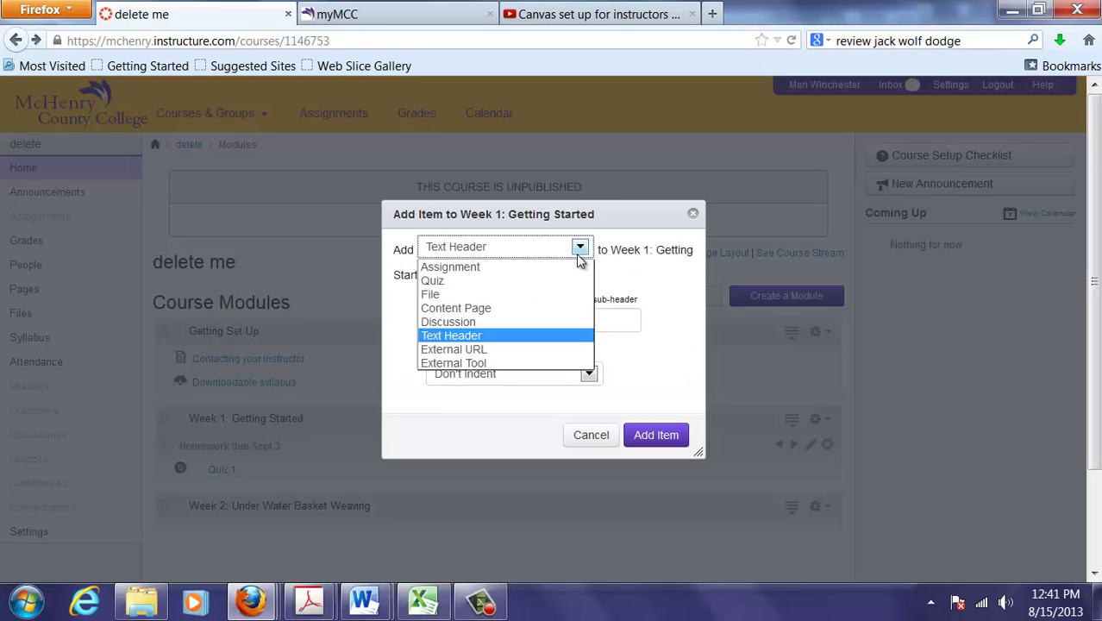
left_click(578, 266)
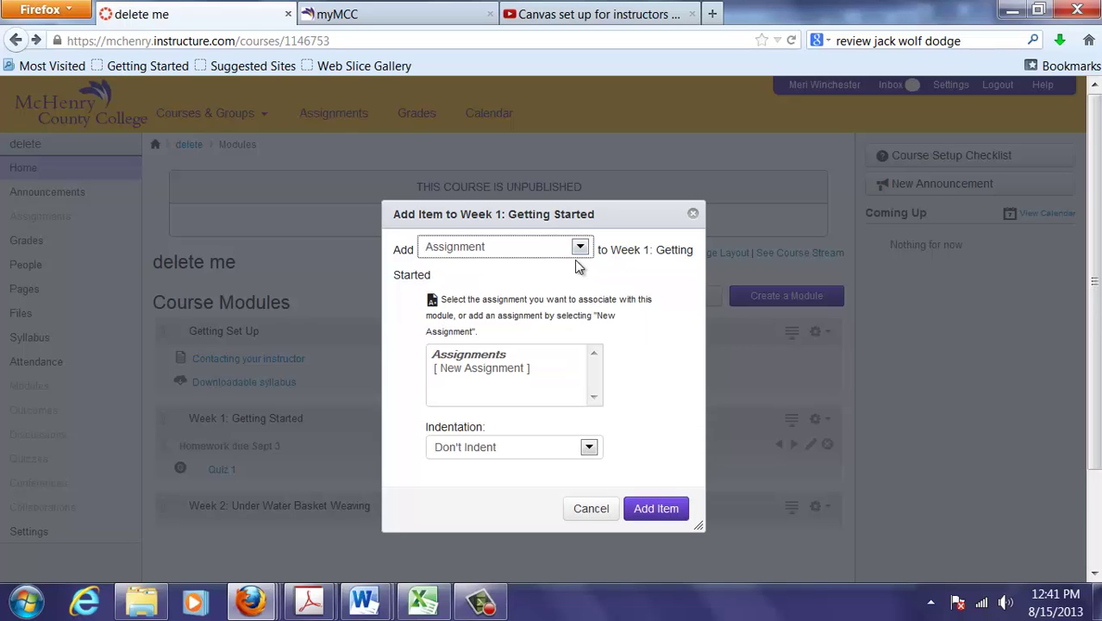
left_click(557, 371)
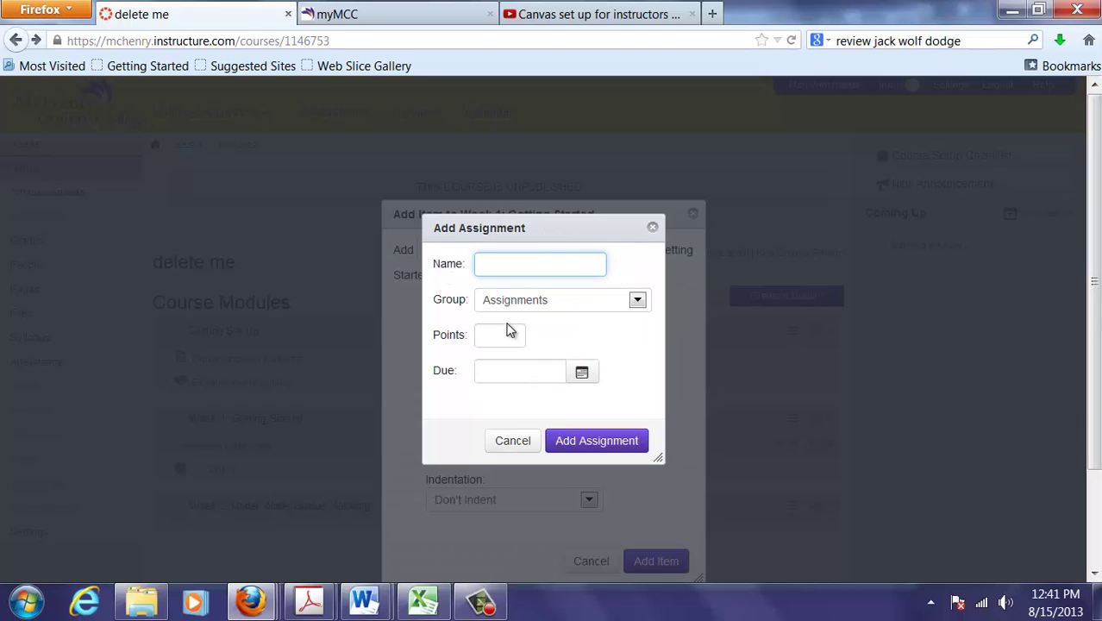
type("Assig")
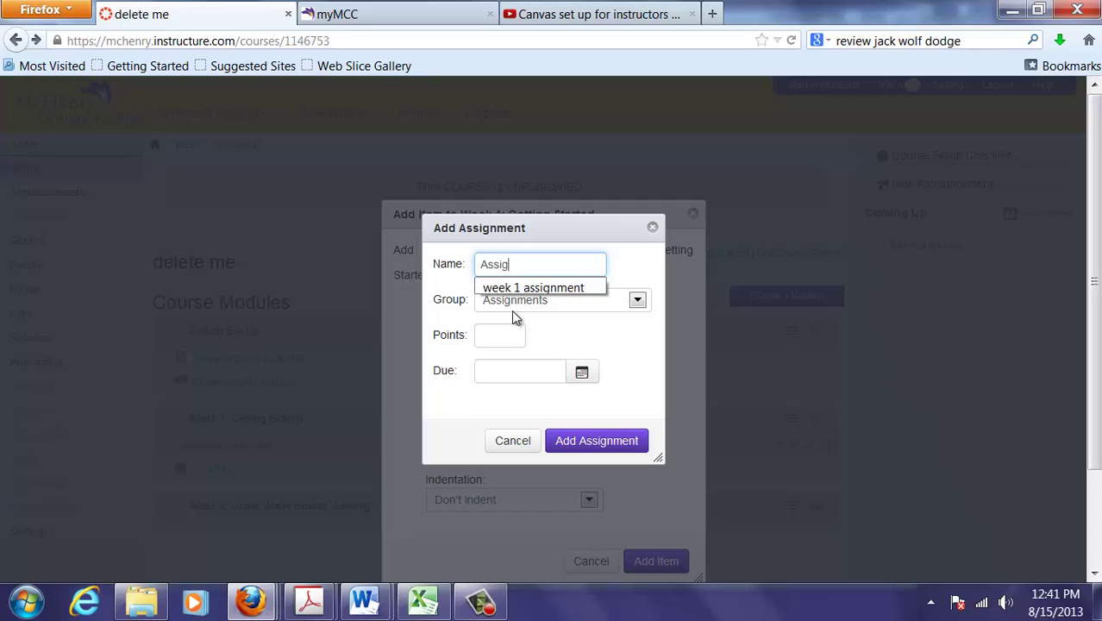
type("nment 1")
left_click(498, 335)
type("15")
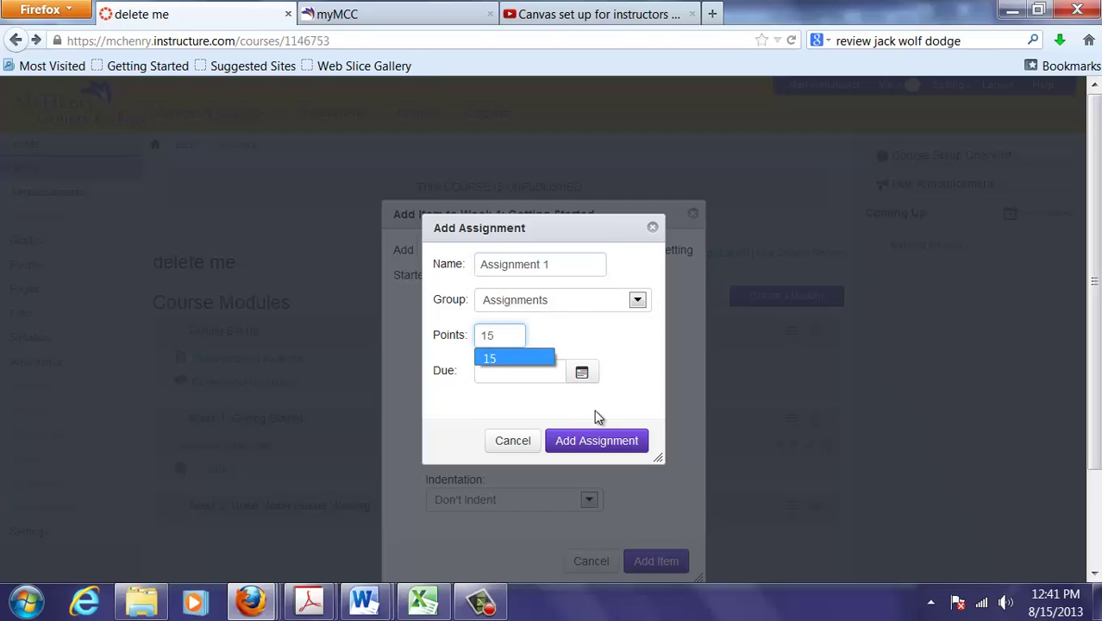
left_click(583, 373)
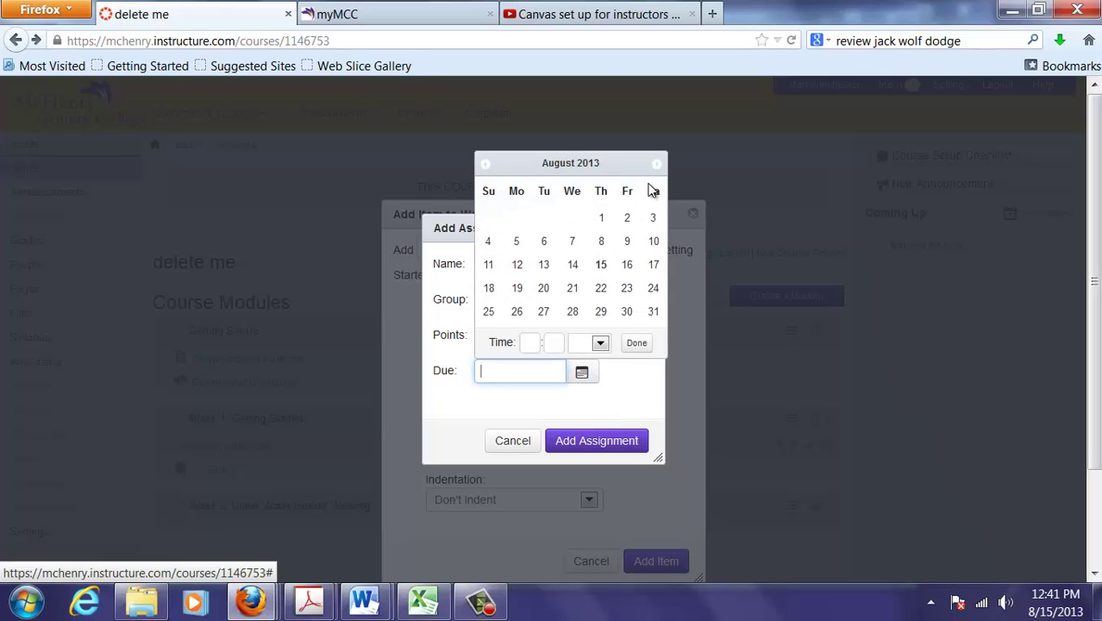
left_click(573, 312)
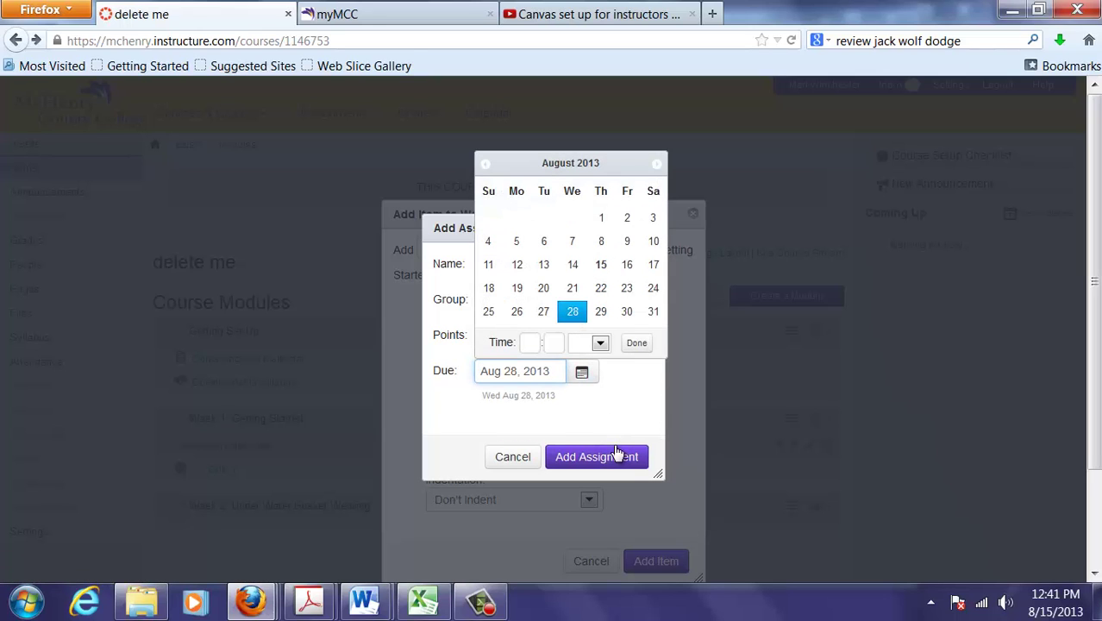
left_click(614, 442)
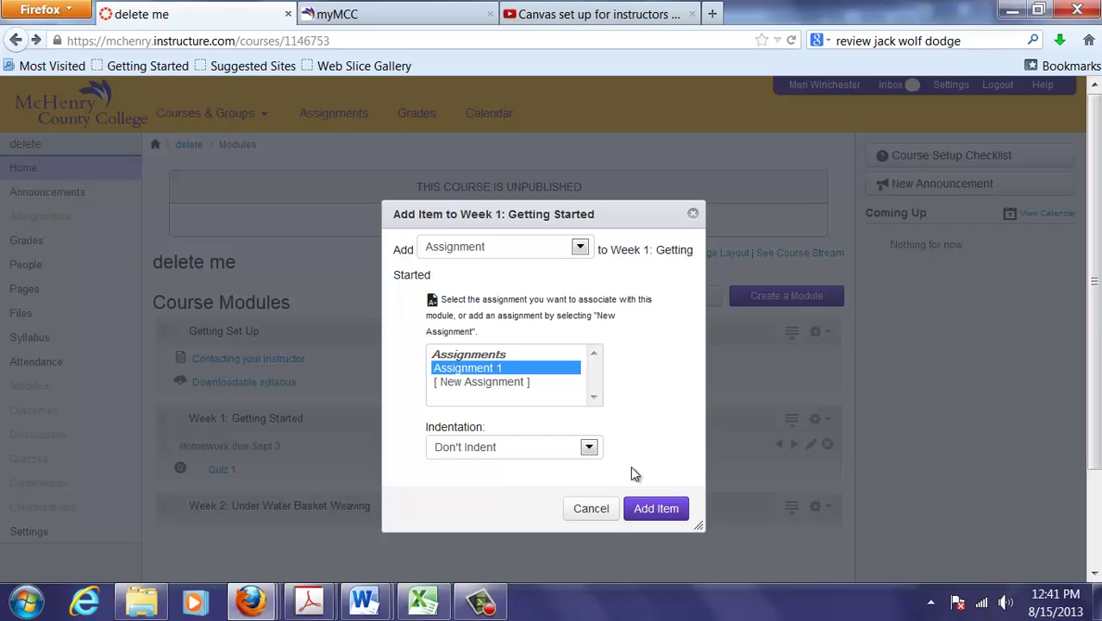
left_click(639, 511)
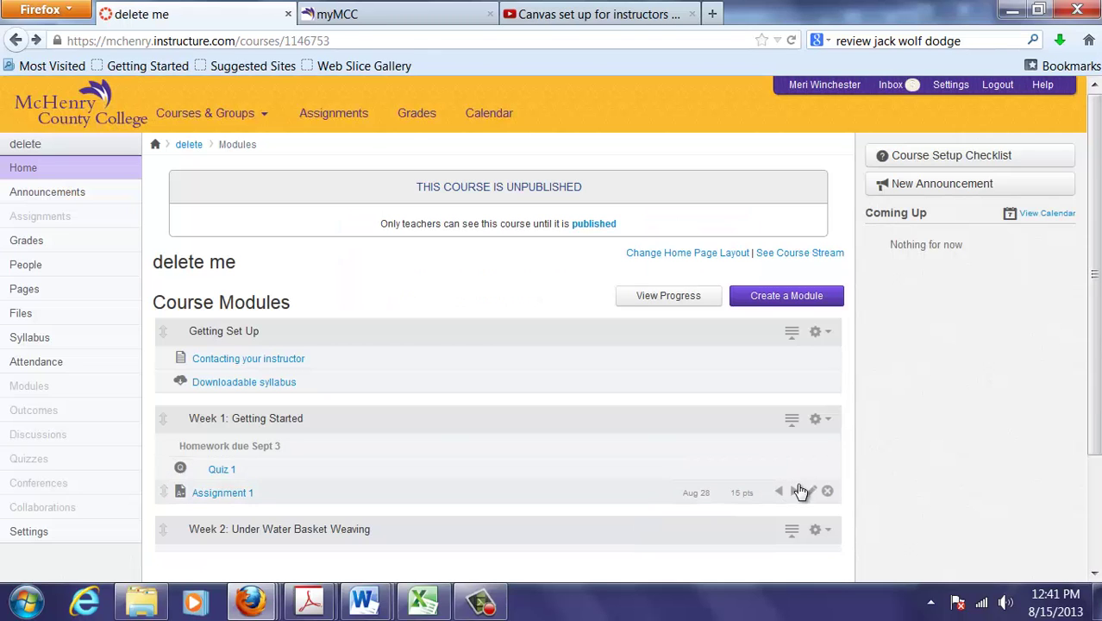
Step: Add a new discussion topic 'Discussion 1' to Week 1, then begin adding another Week 1 item
left_click(819, 424)
left_click(823, 448)
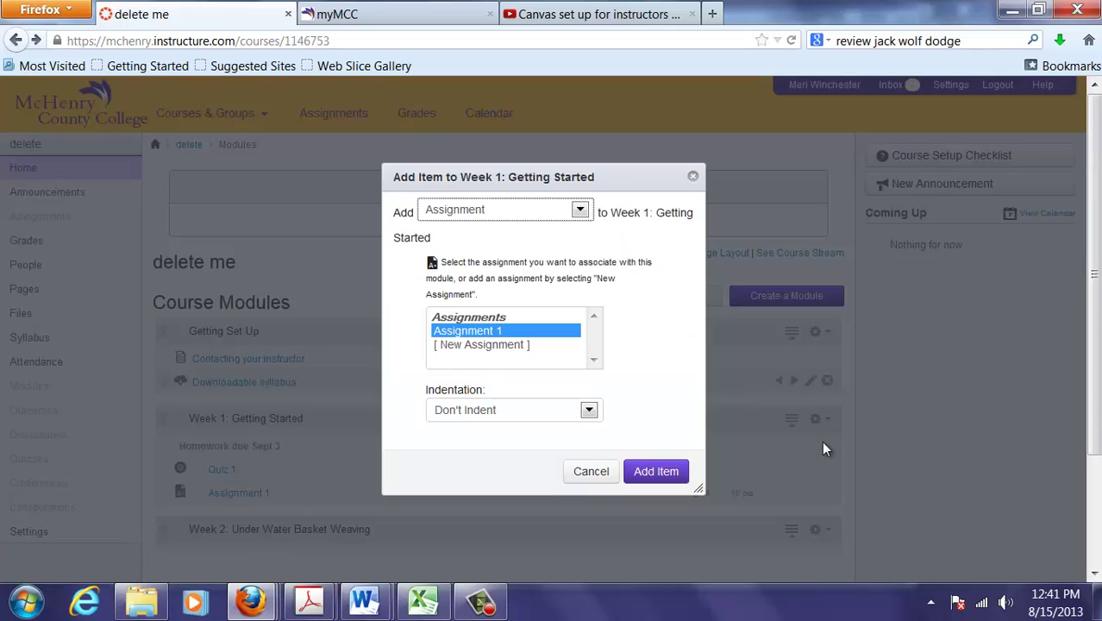
left_click(569, 211)
left_click(559, 288)
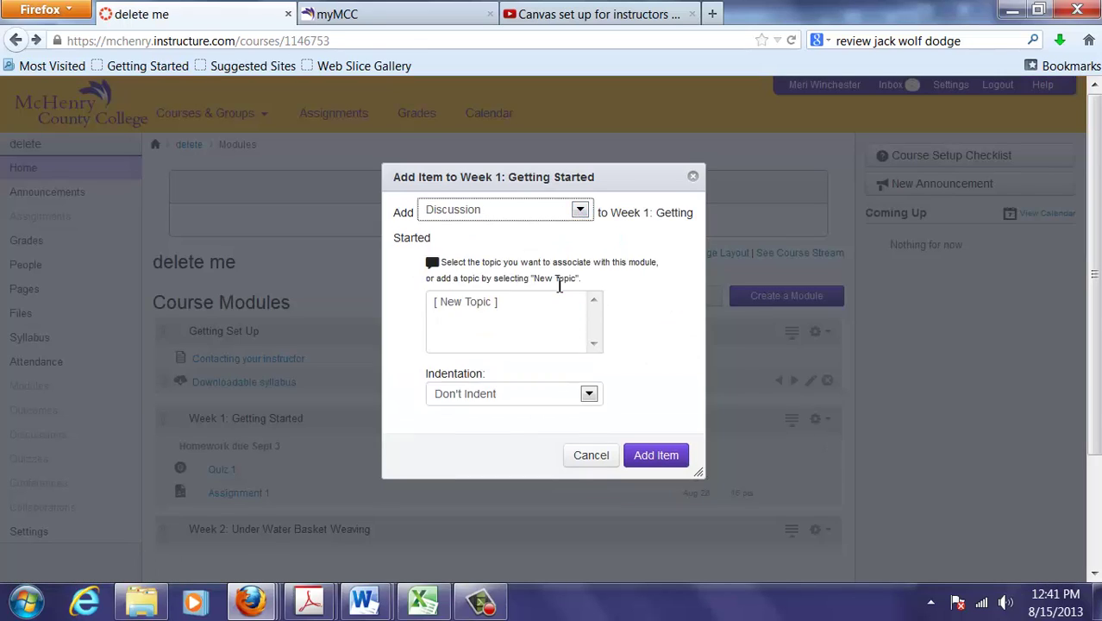
left_click(561, 308)
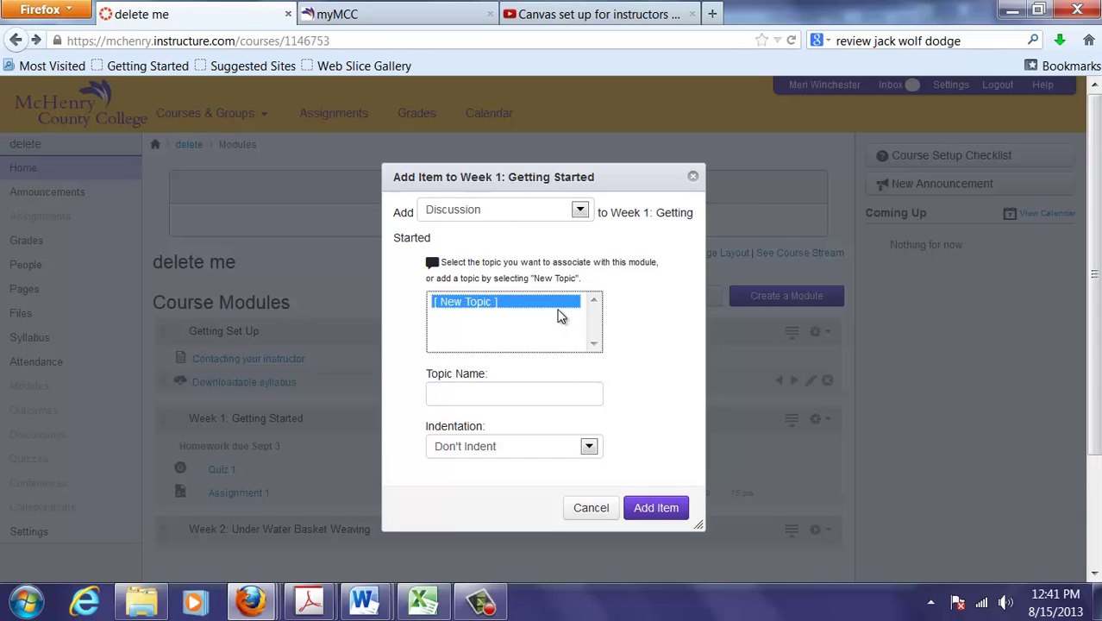
left_click(566, 399)
type("Dis")
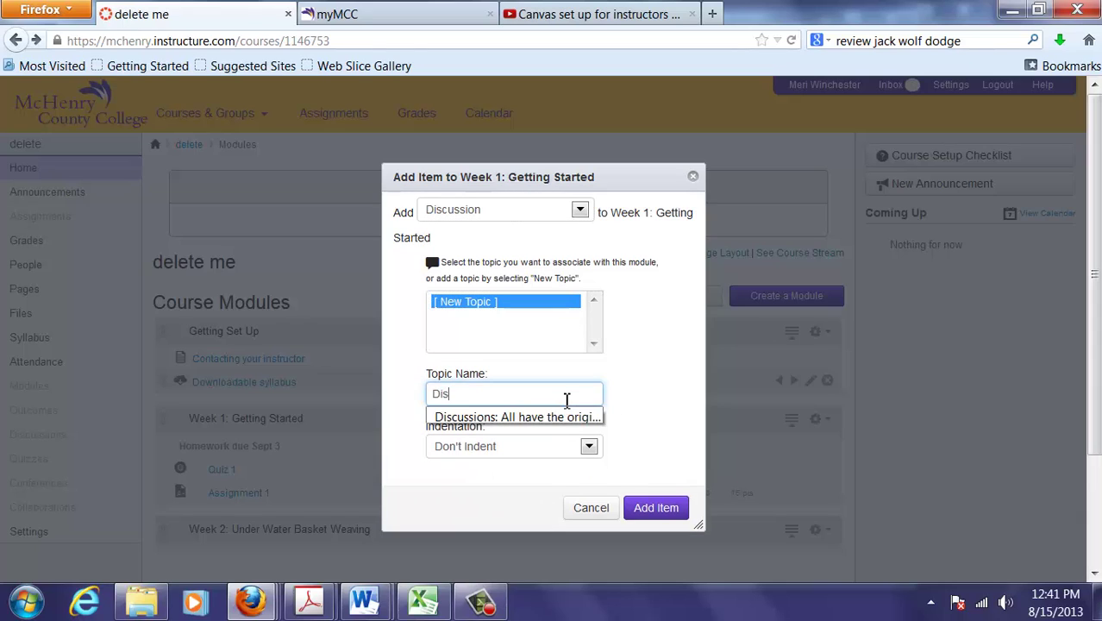
type("cussion 1")
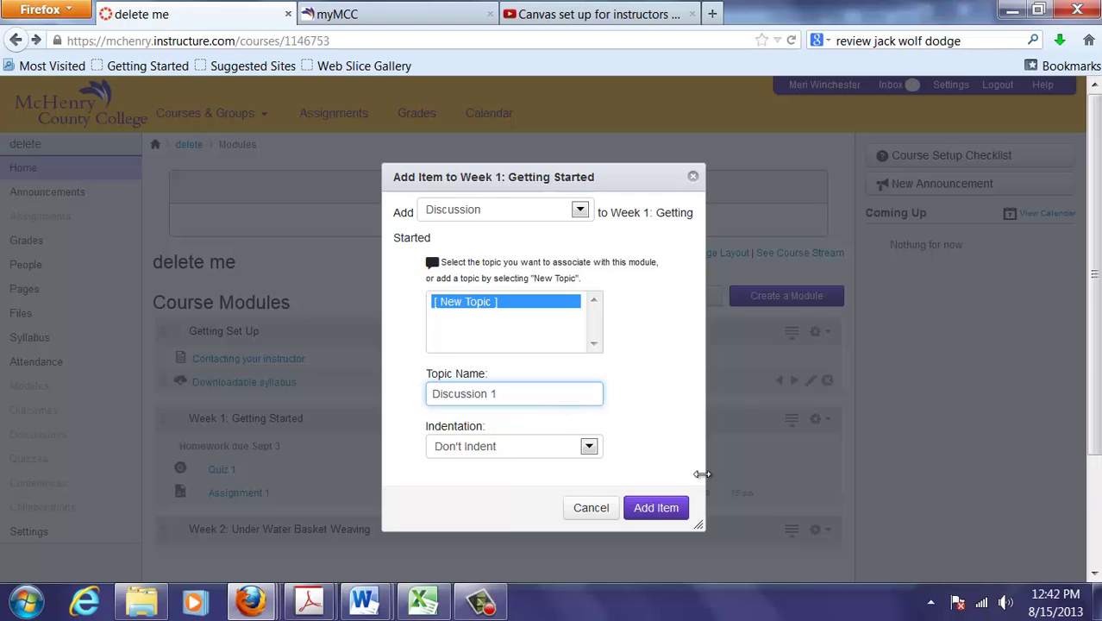
left_click(659, 509)
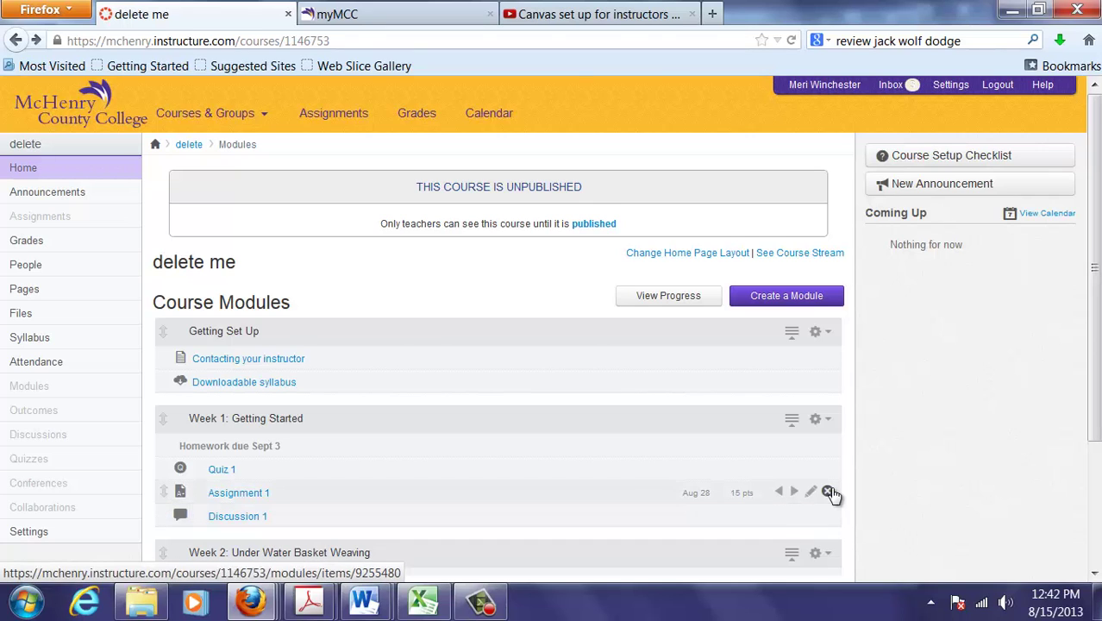
left_click(823, 421)
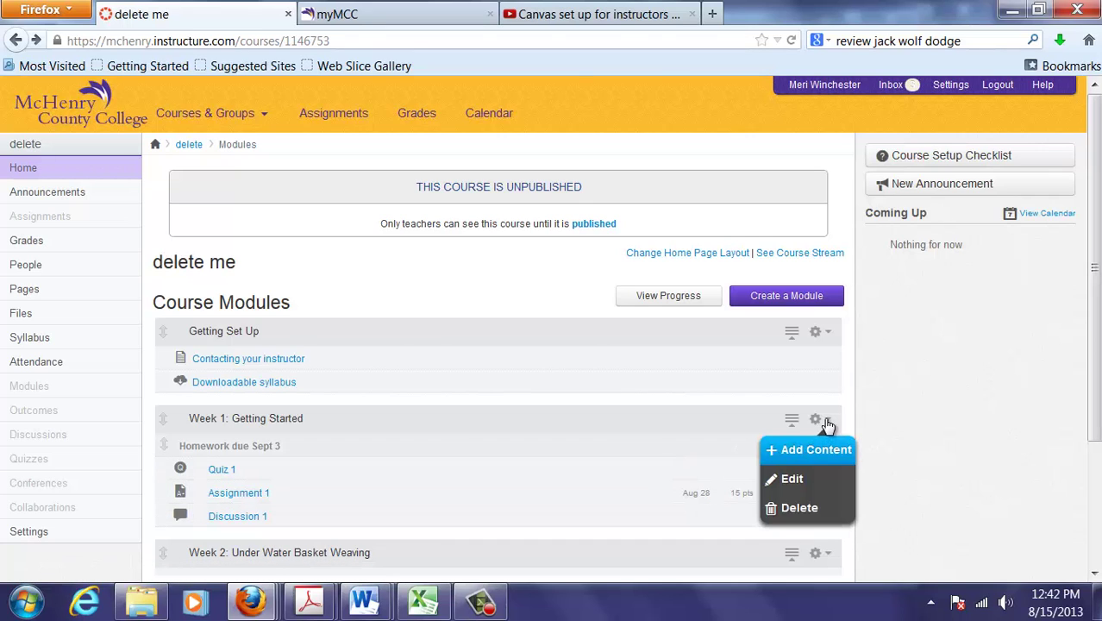
left_click(826, 466)
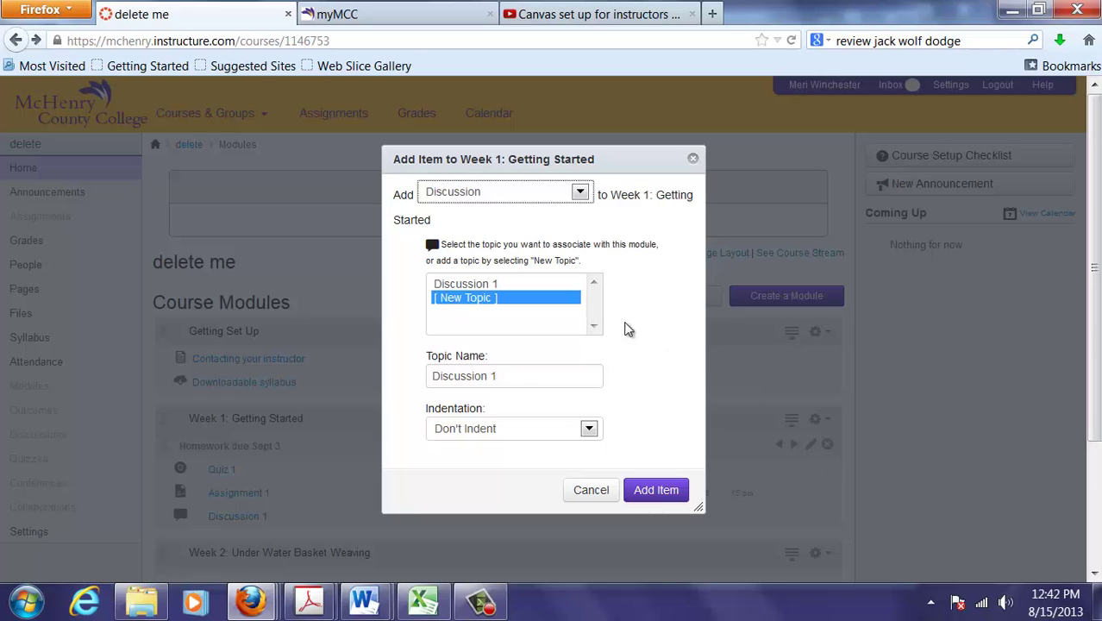
left_click(580, 192)
left_click(561, 296)
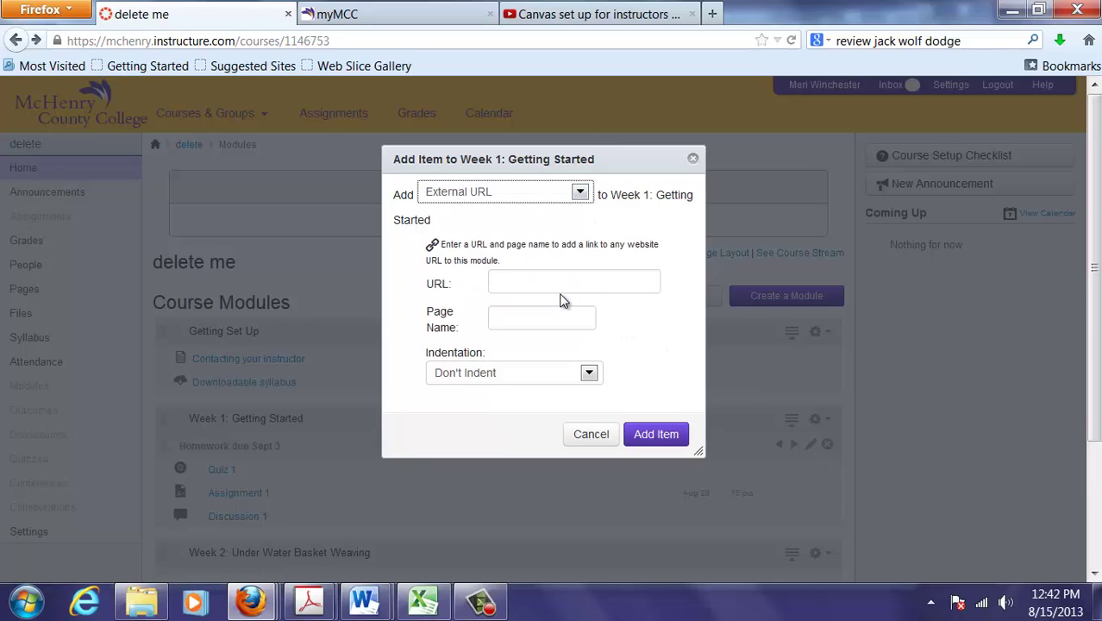
left_click(538, 287)
type("http:")
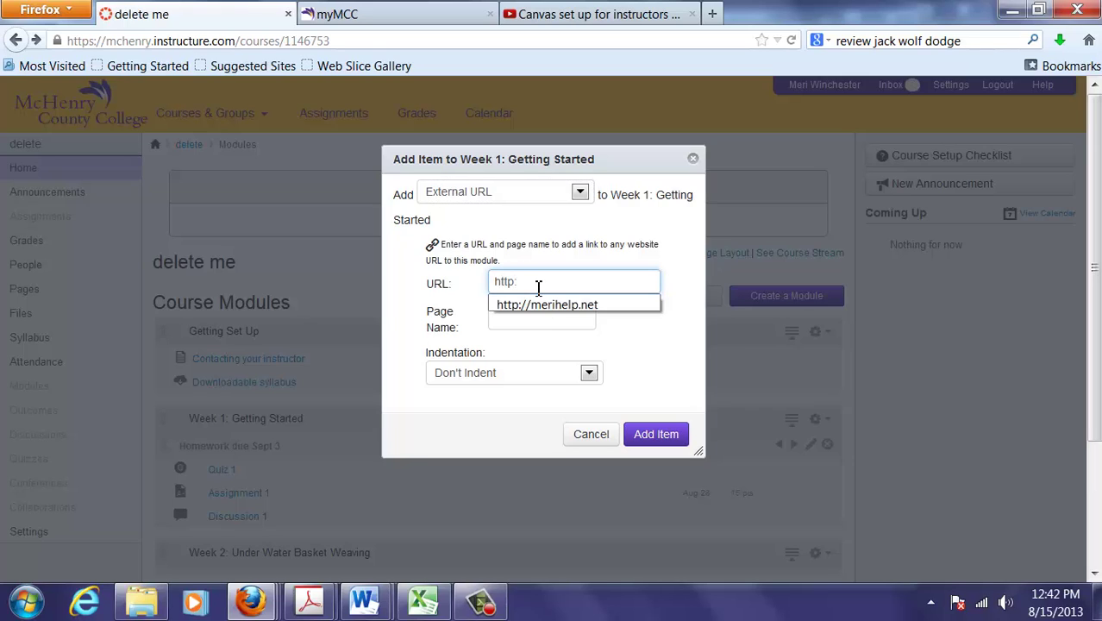
type("//mchenry.edu")
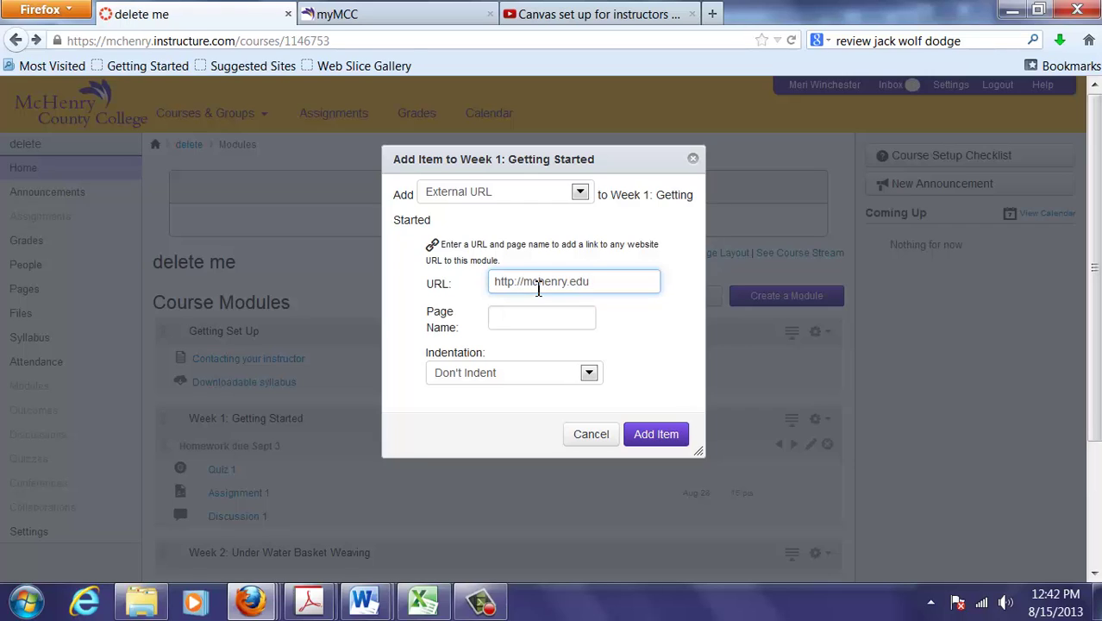
key("Tab")
type("MCC")
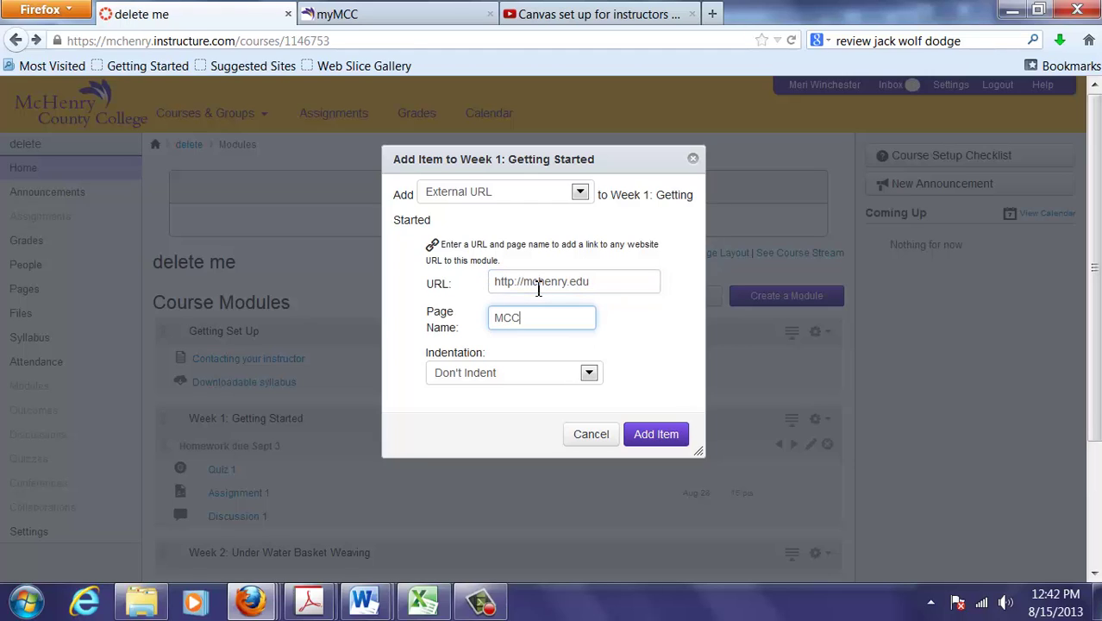
left_click(646, 433)
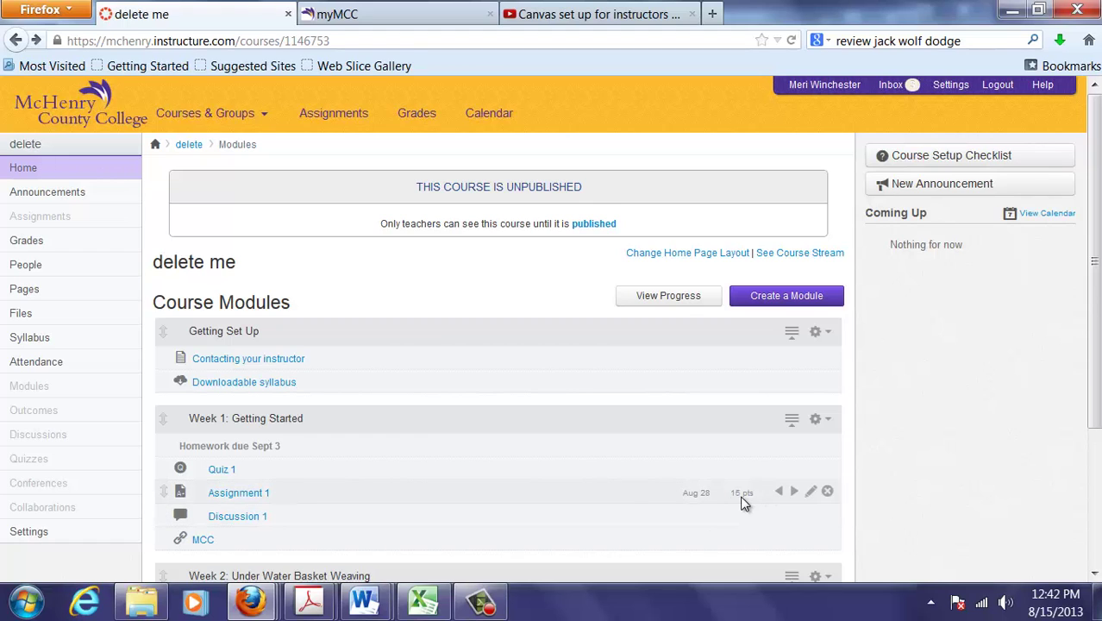
Step: Go from Assignments back to the course Home and open Quiz 1 in edit mode
left_click(49, 225)
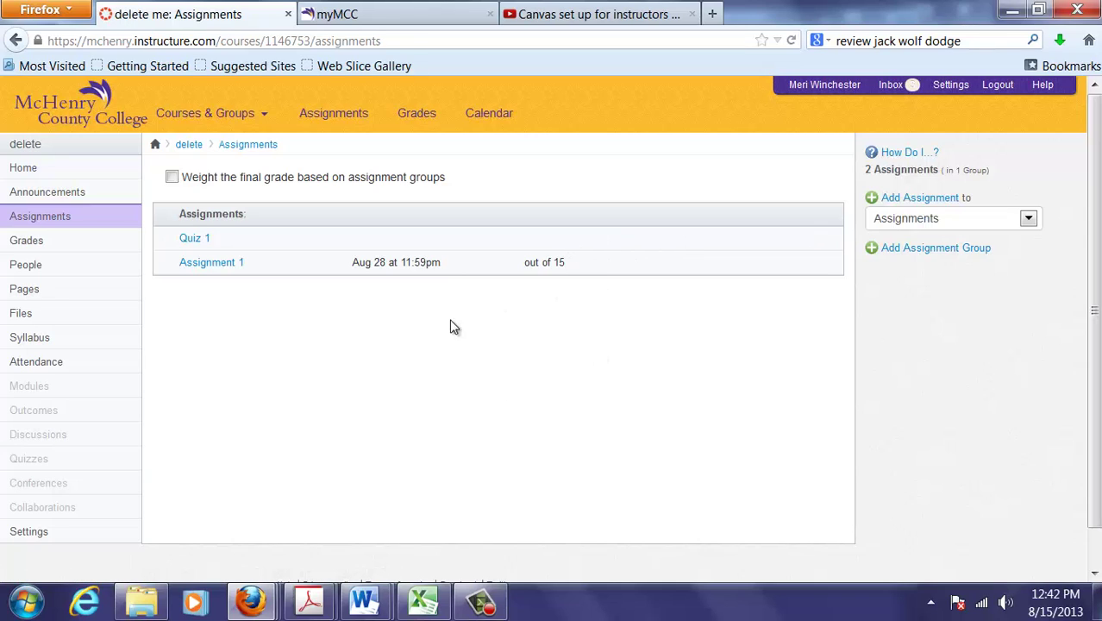
left_click(24, 169)
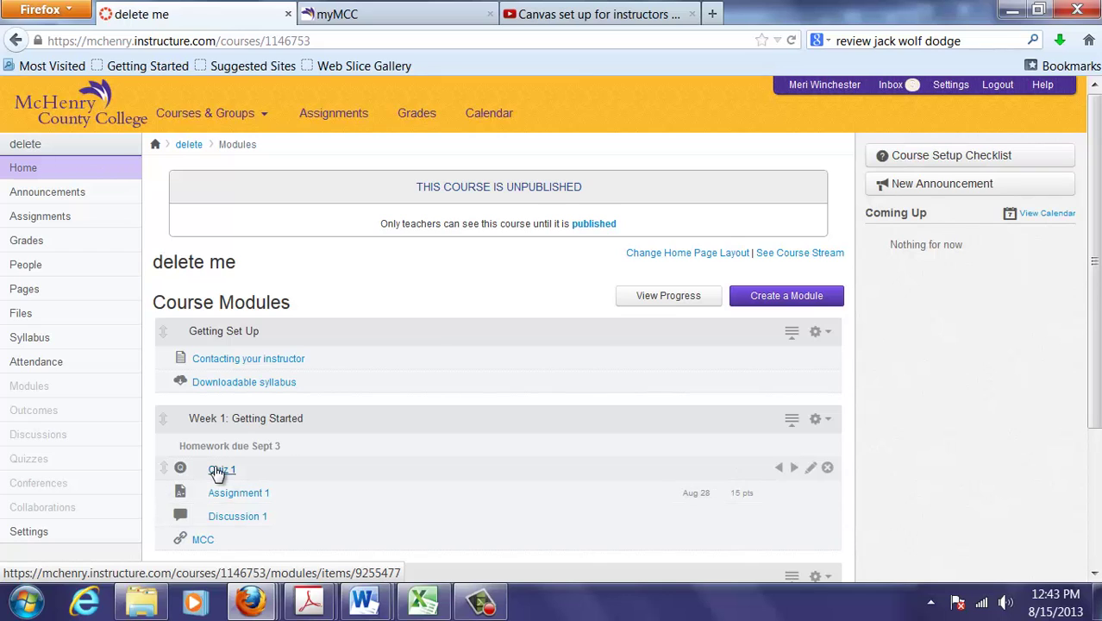
left_click(217, 471)
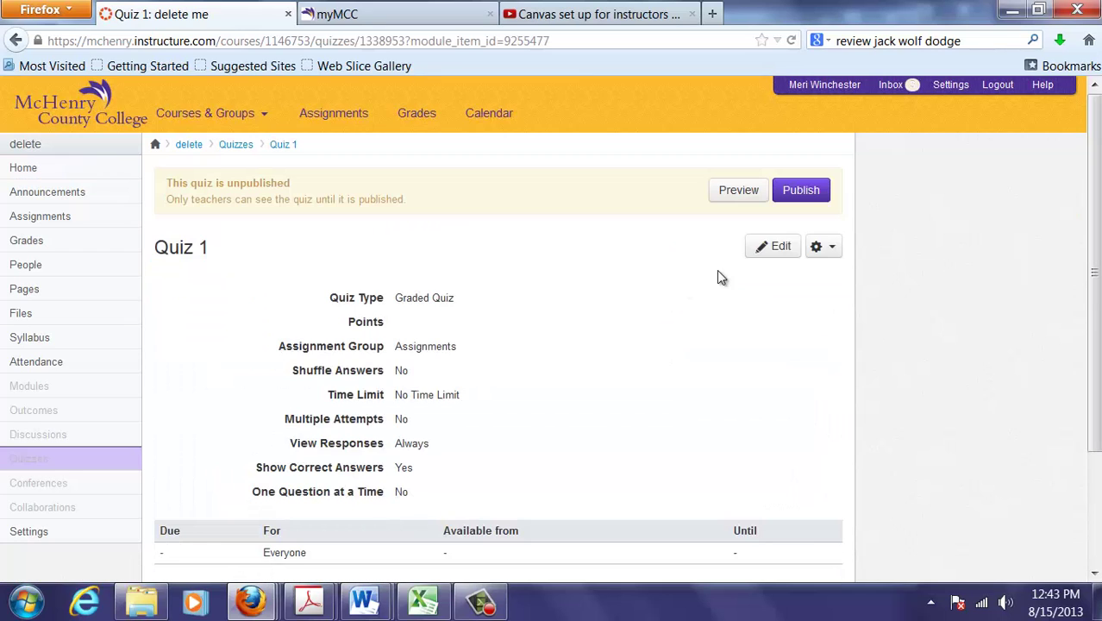
left_click(774, 246)
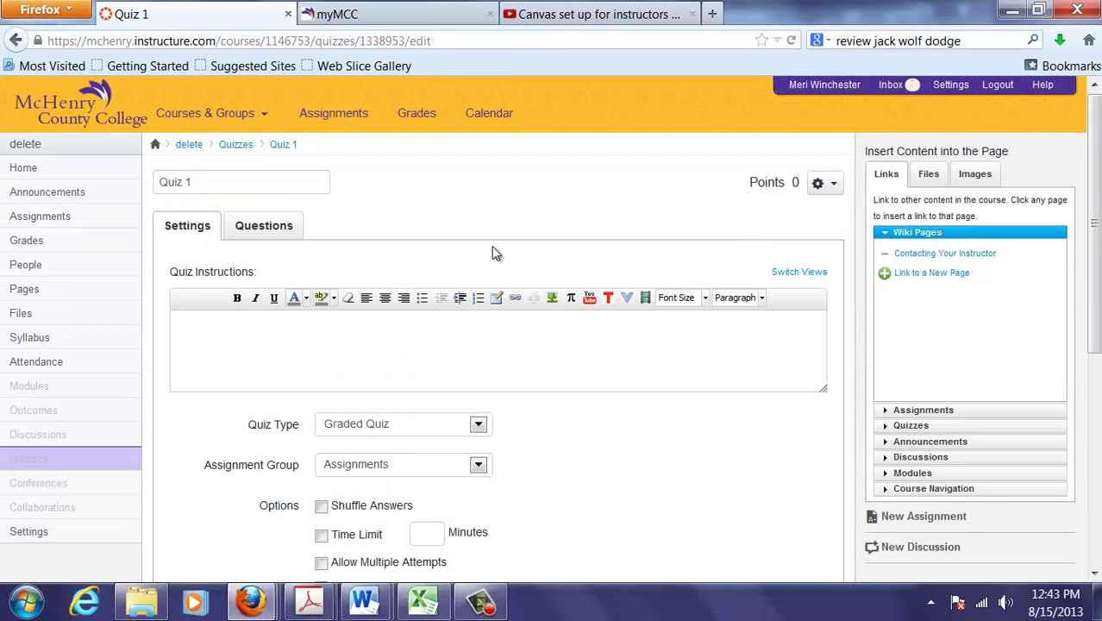
Step: Add a 10-point essay question, 'Are we having fun yet?', to Quiz 1
left_click(295, 238)
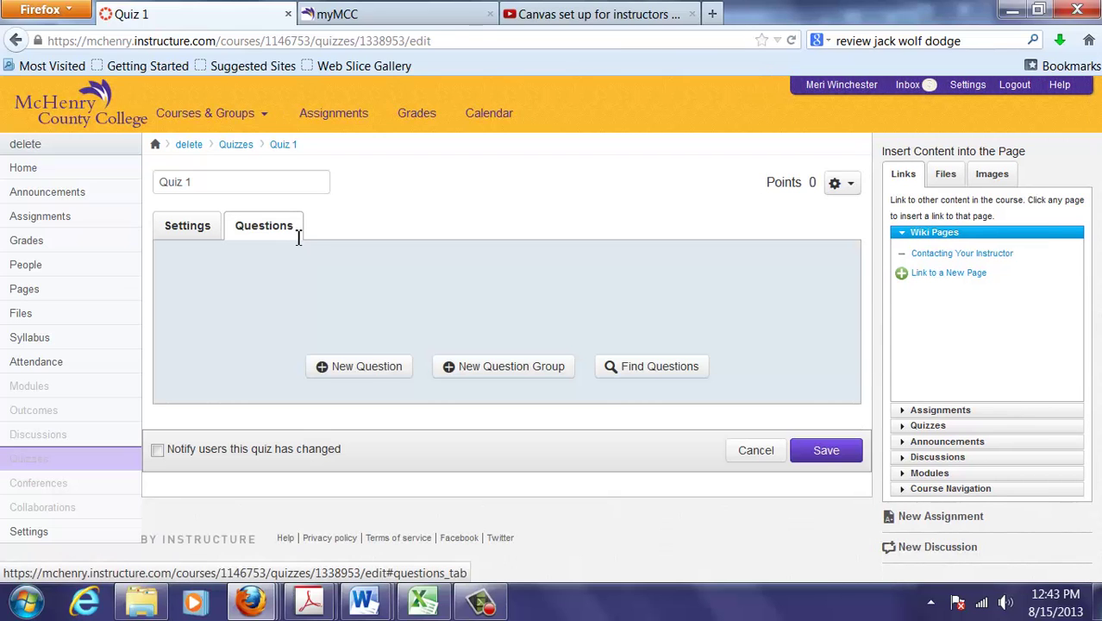
left_click(367, 371)
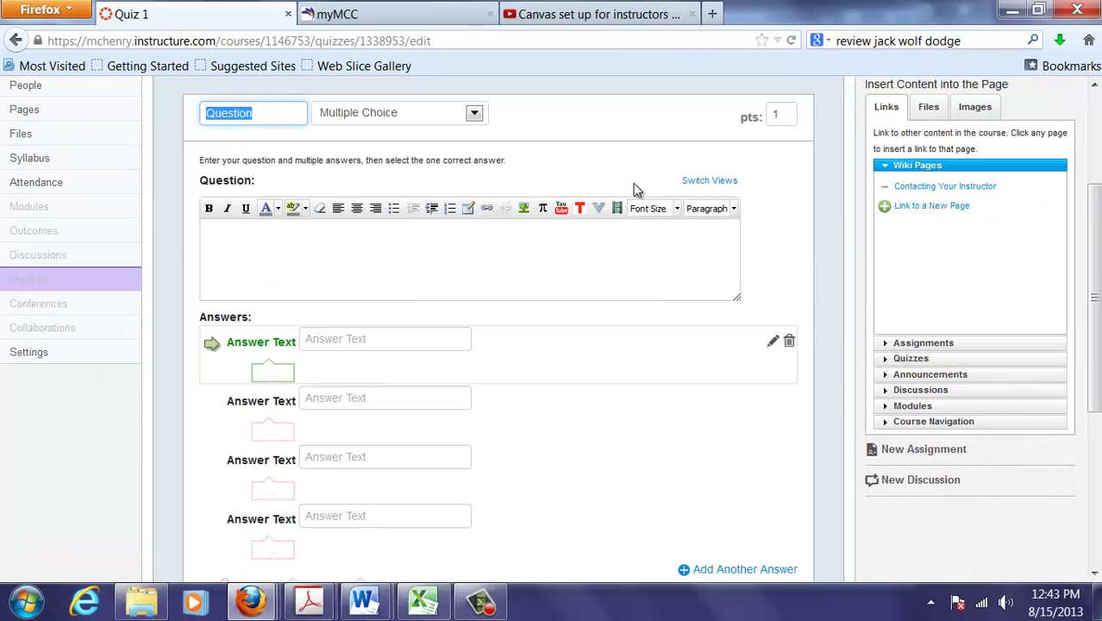
left_click(475, 113)
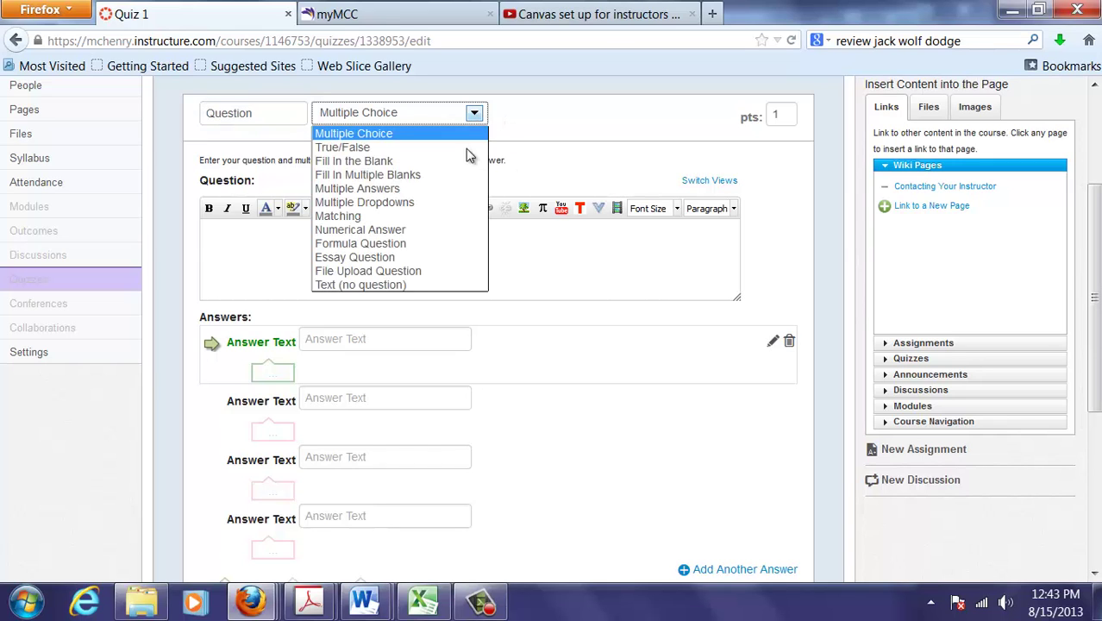
left_click(456, 262)
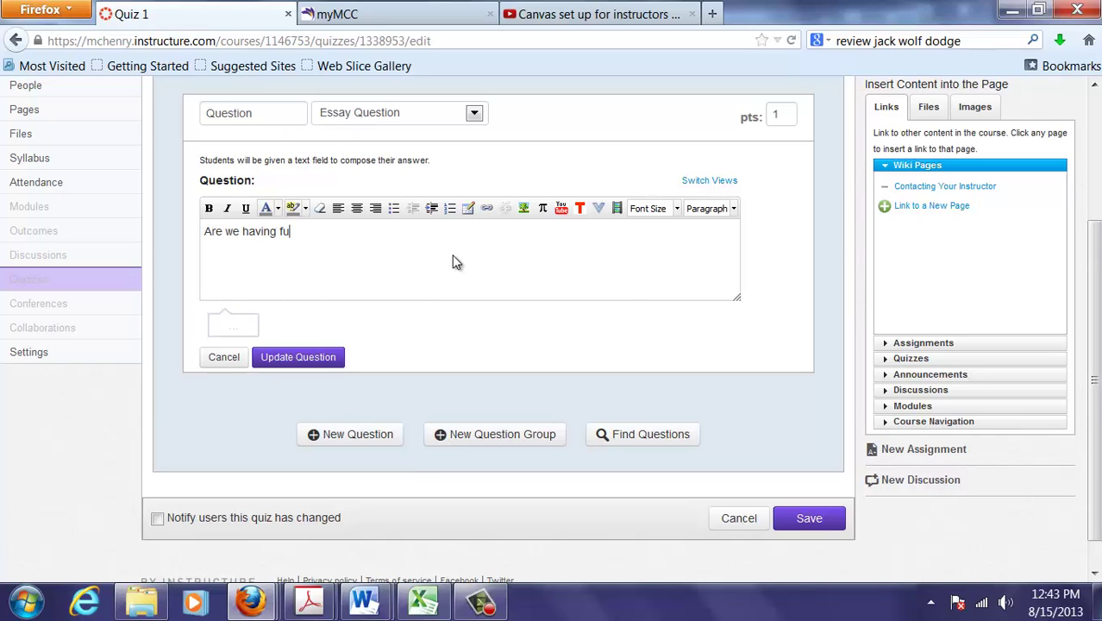
left_click(237, 332)
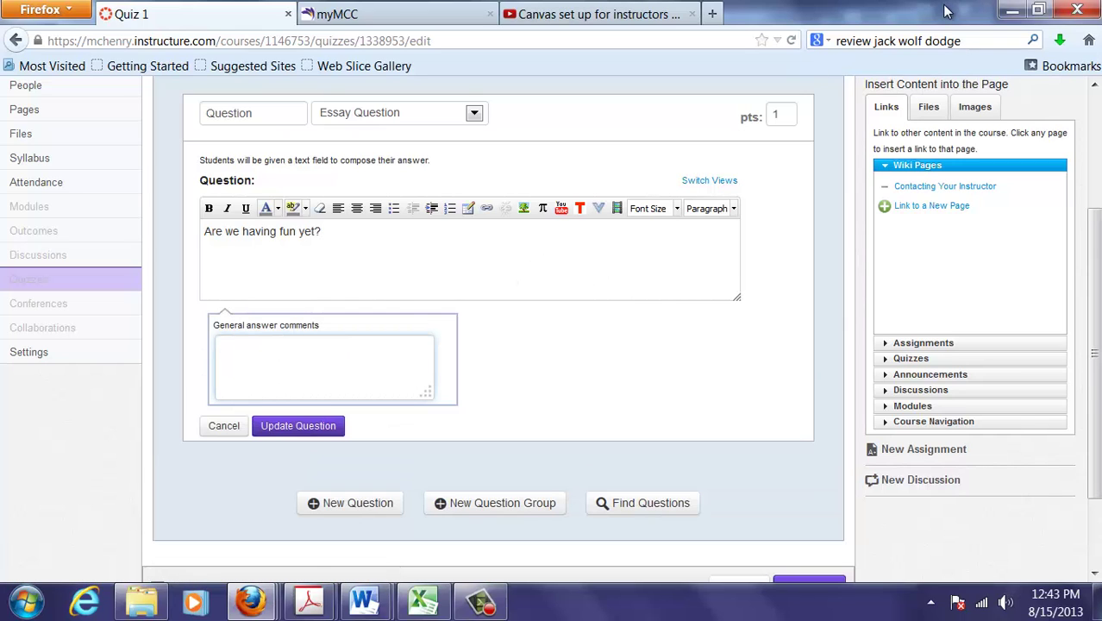
left_click(791, 114)
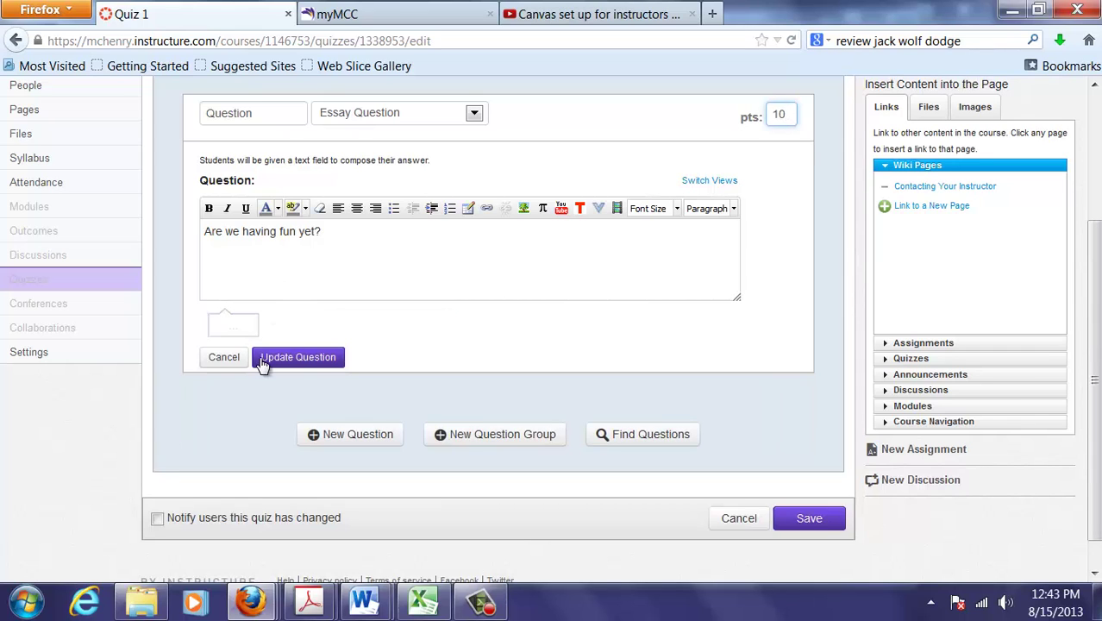
left_click(302, 357)
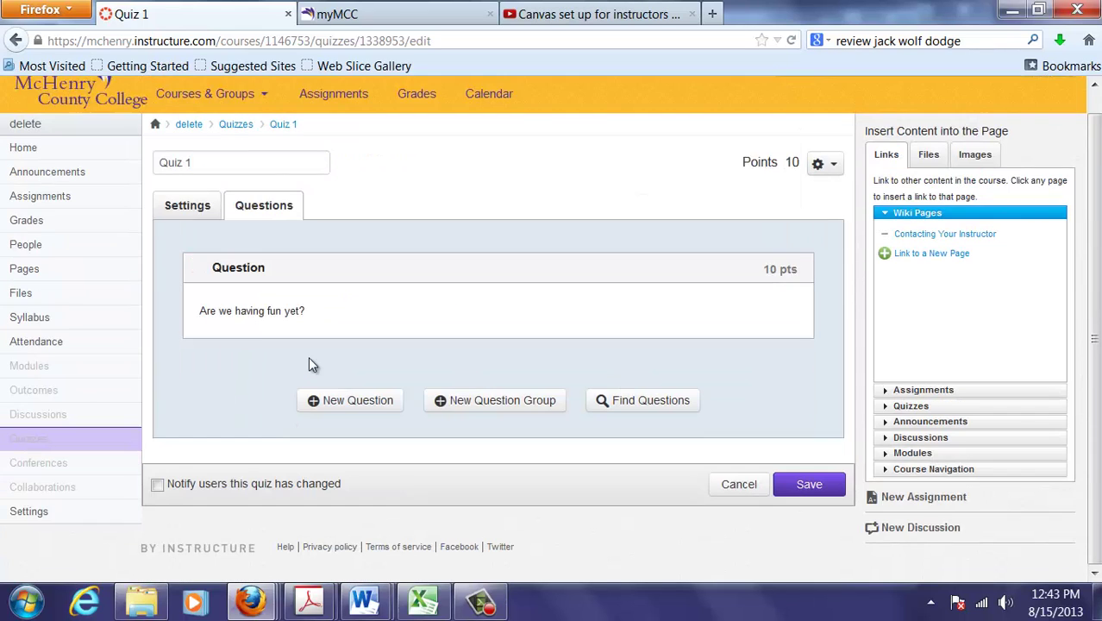
Step: In Quiz 1 settings, enable Shuffle Answers, set a 20-minute time limit and due date Aug 21
left_click_drag(258, 226, 199, 217)
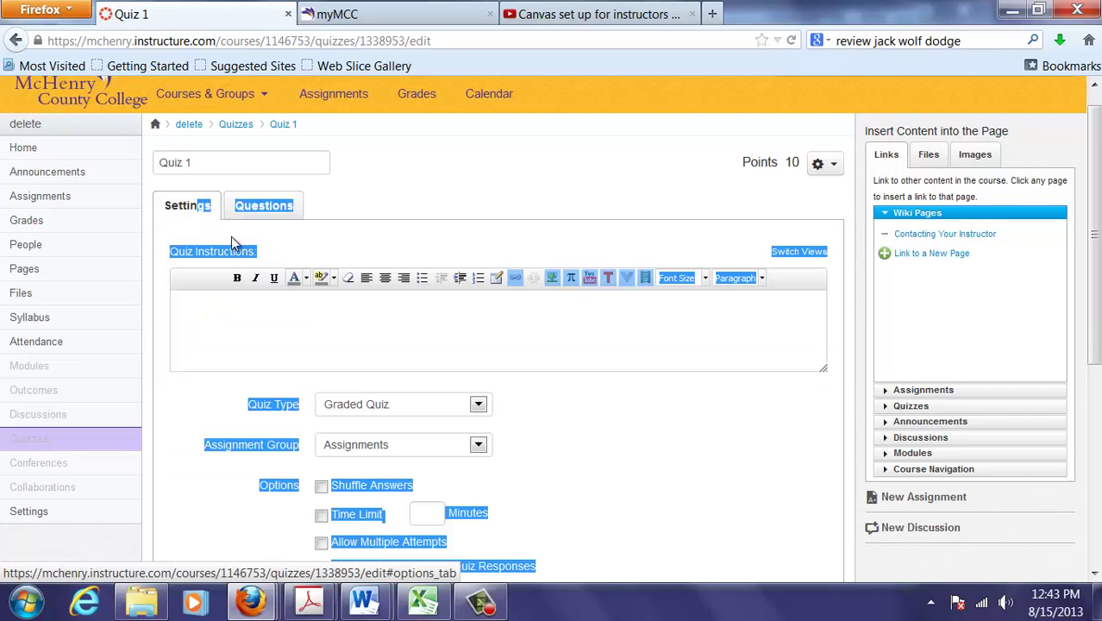
left_click(460, 491)
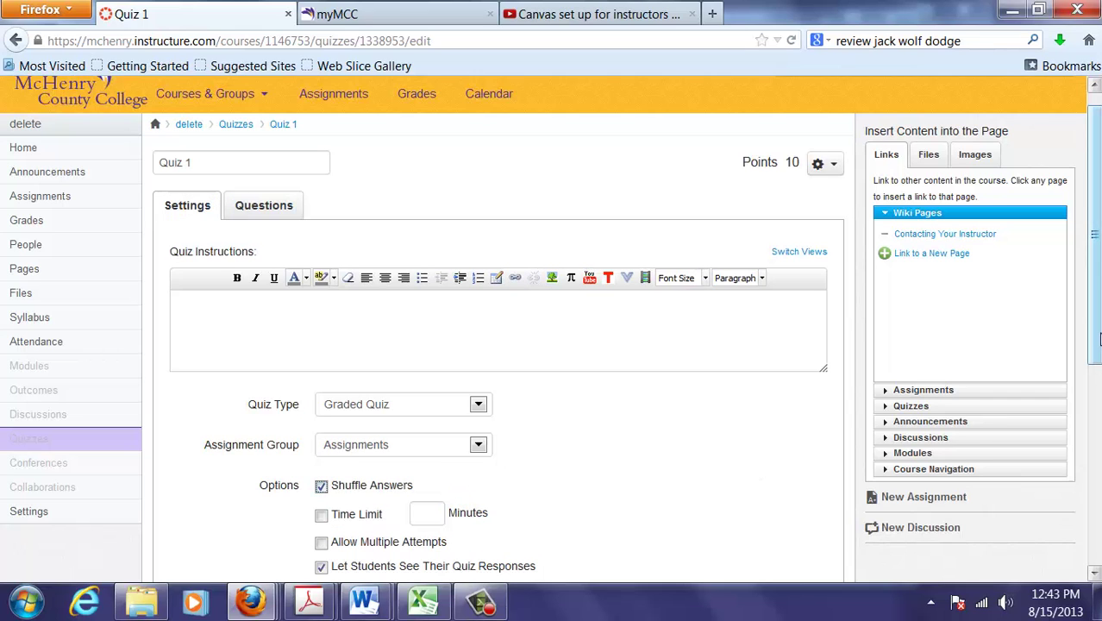
scroll(966, 410, "down", 2)
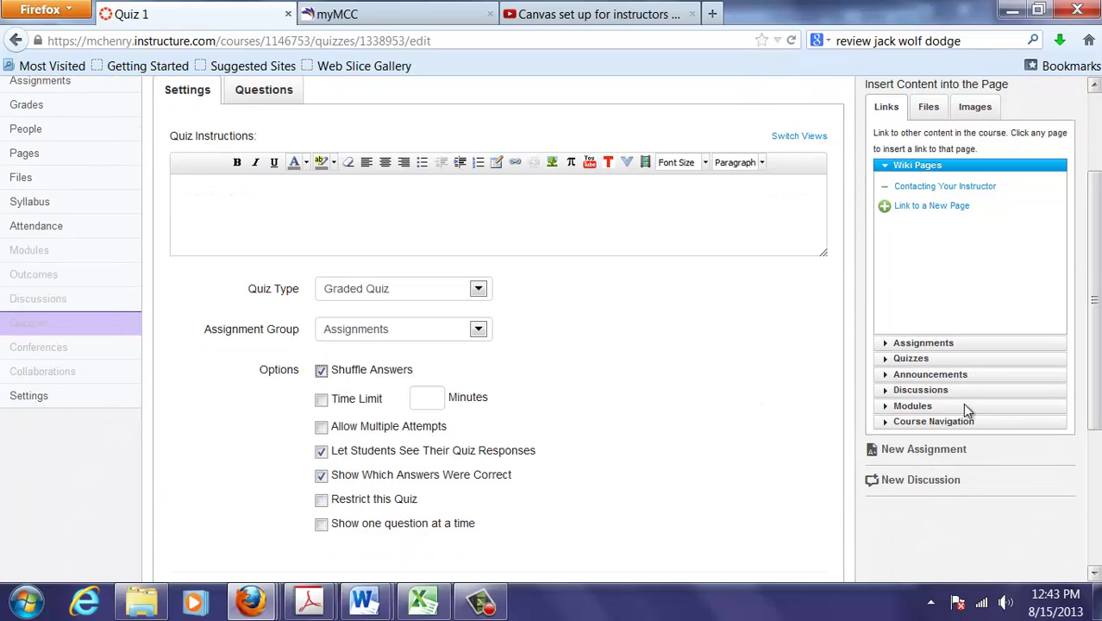
left_click(438, 404)
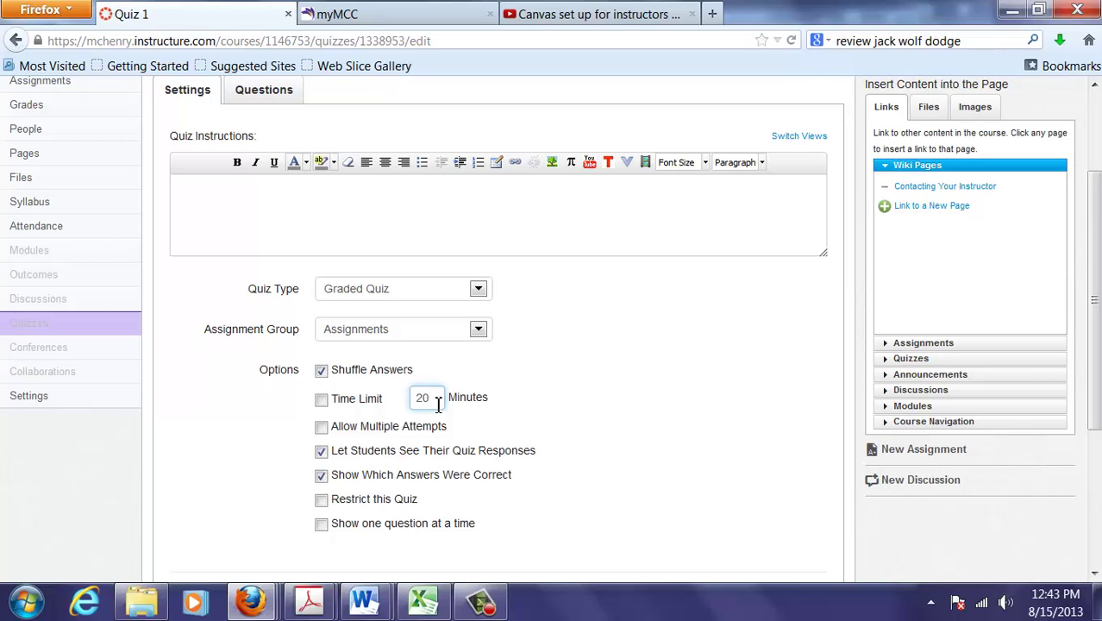
type("20")
scroll(1093, 289, "down", 2)
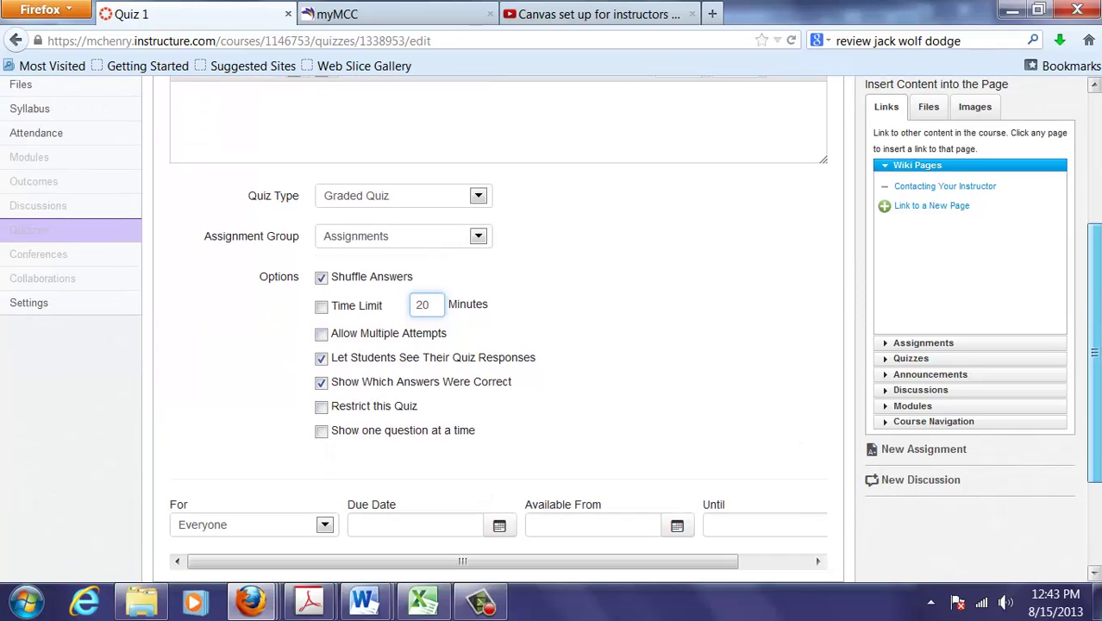
left_click(499, 526)
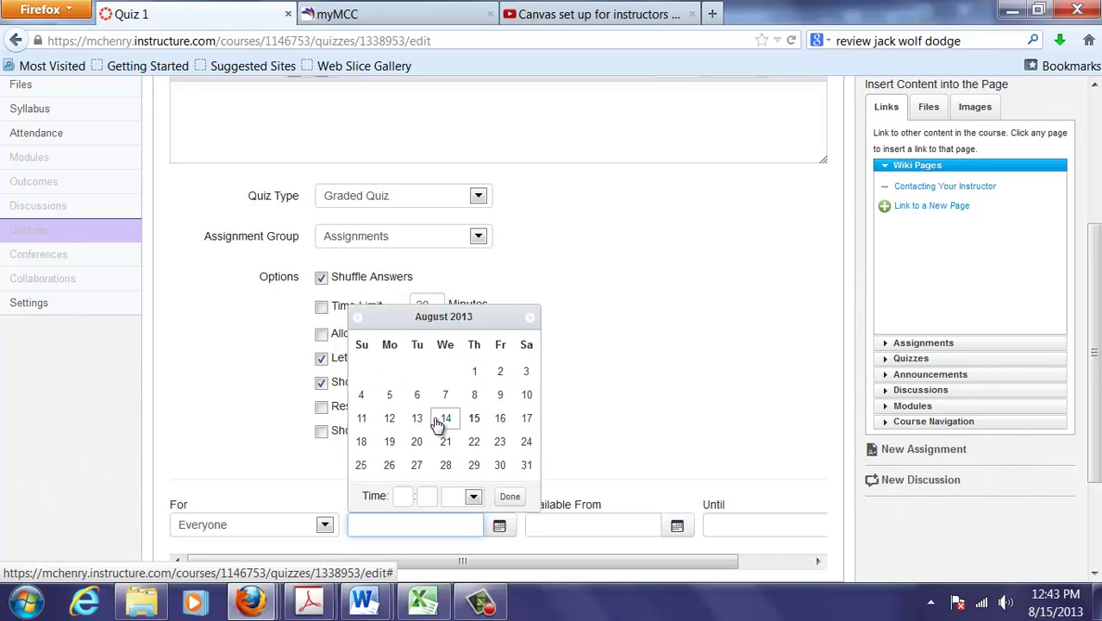
left_click(445, 406)
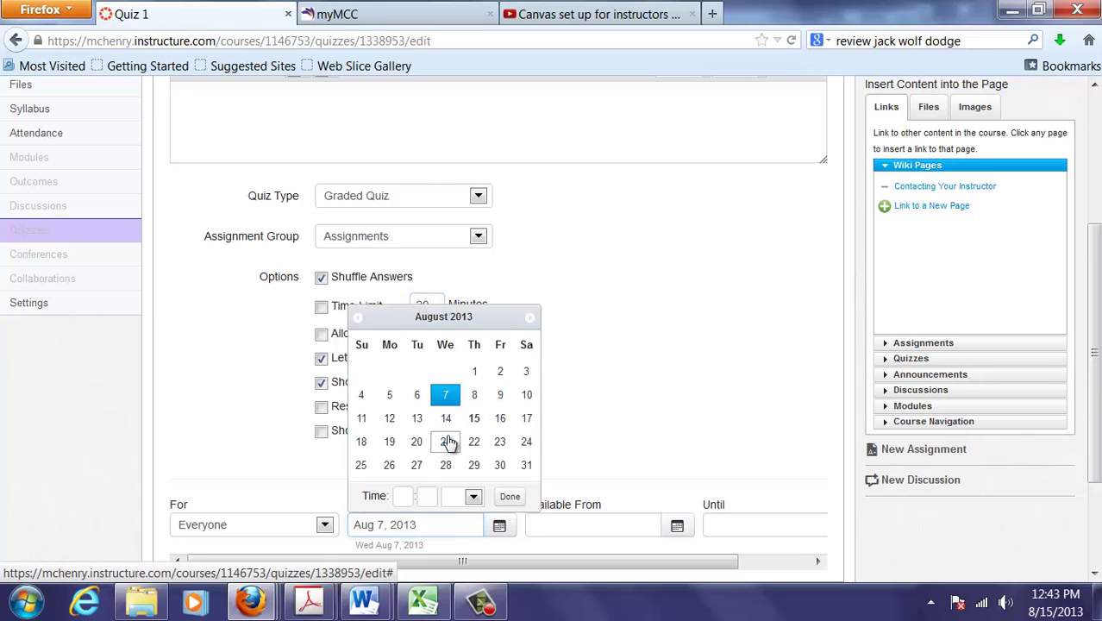
left_click(446, 441)
left_click(510, 496)
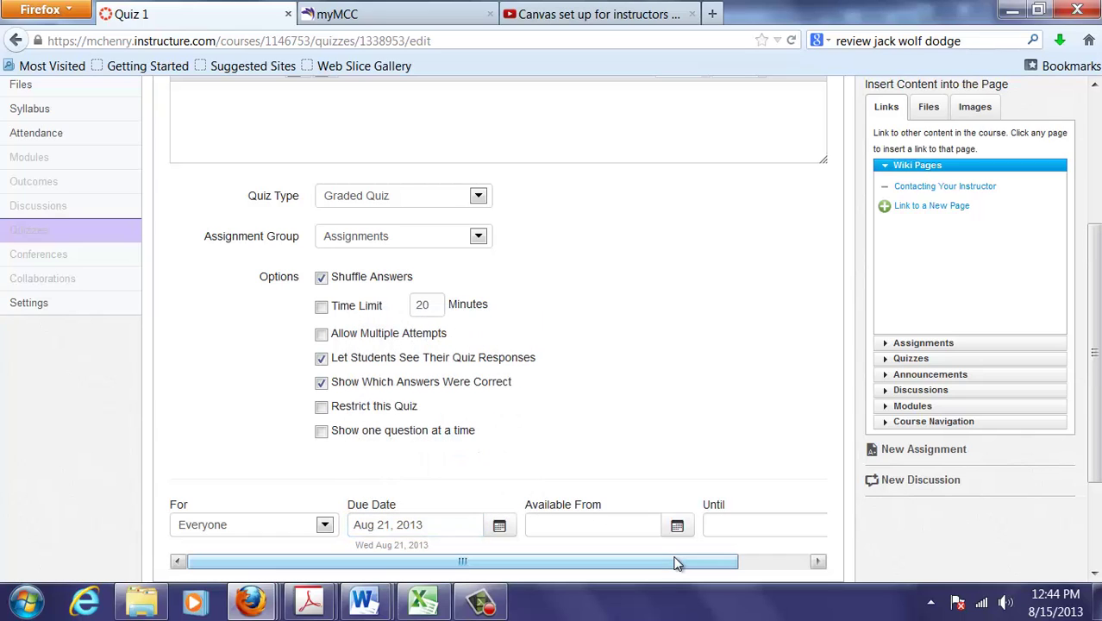
Step: Save and publish Quiz 1, then return to the course home page
left_click_drag(677, 565, 578, 577)
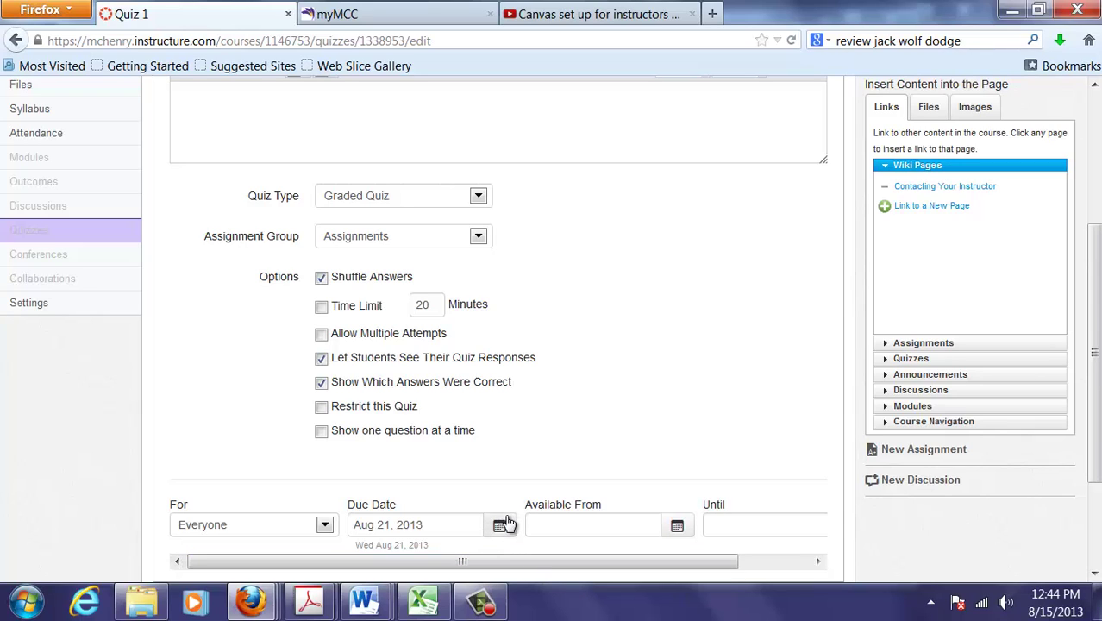
scroll(634, 457, "down", 3)
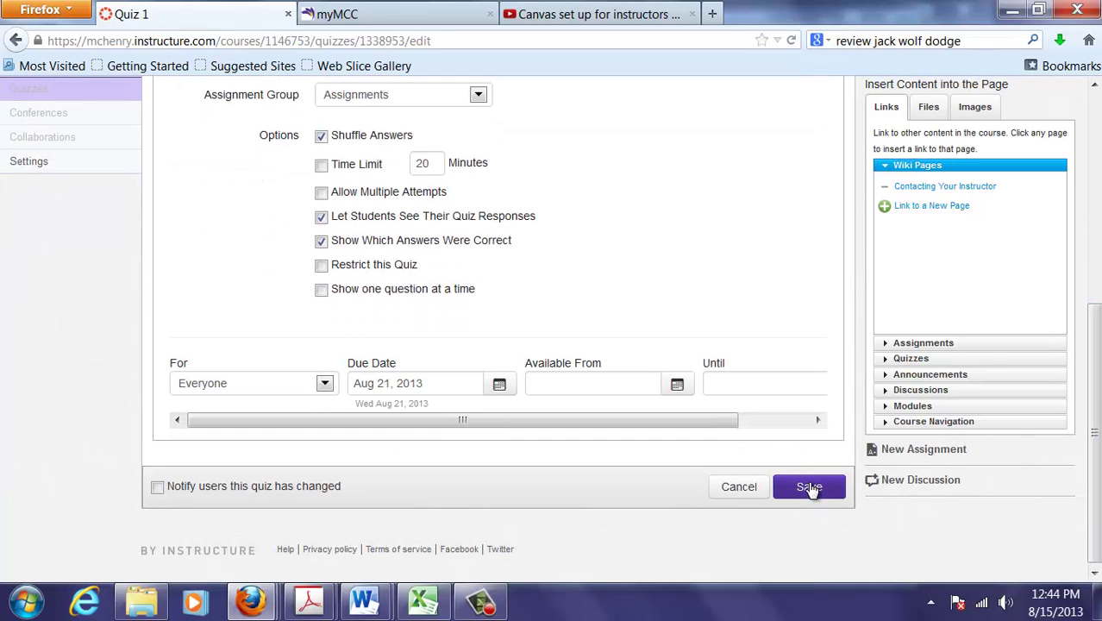
left_click(811, 488)
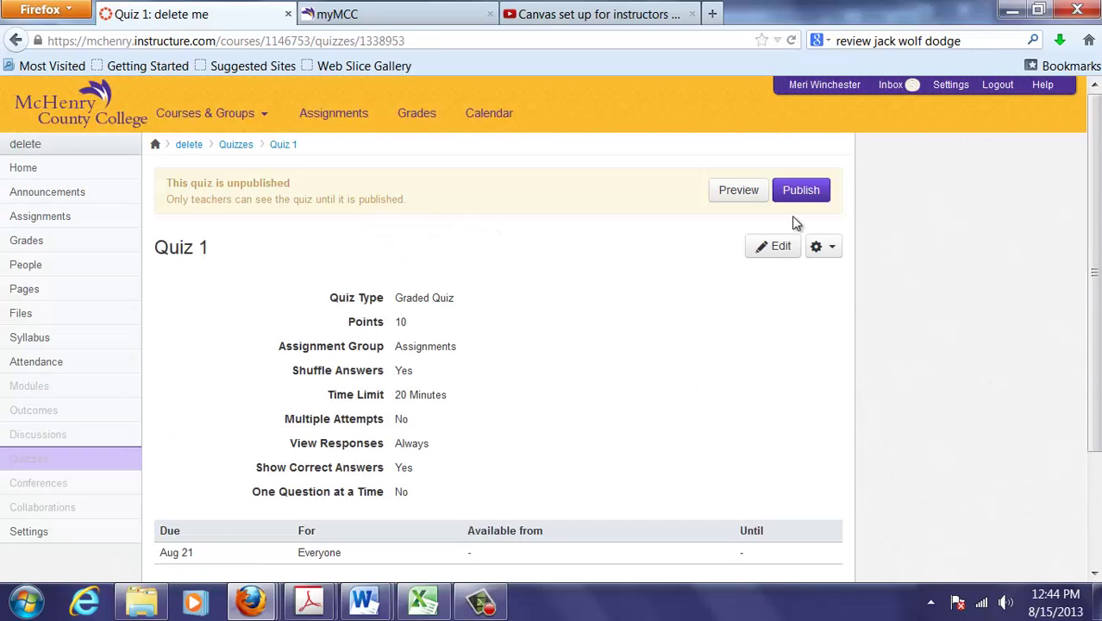
left_click(801, 195)
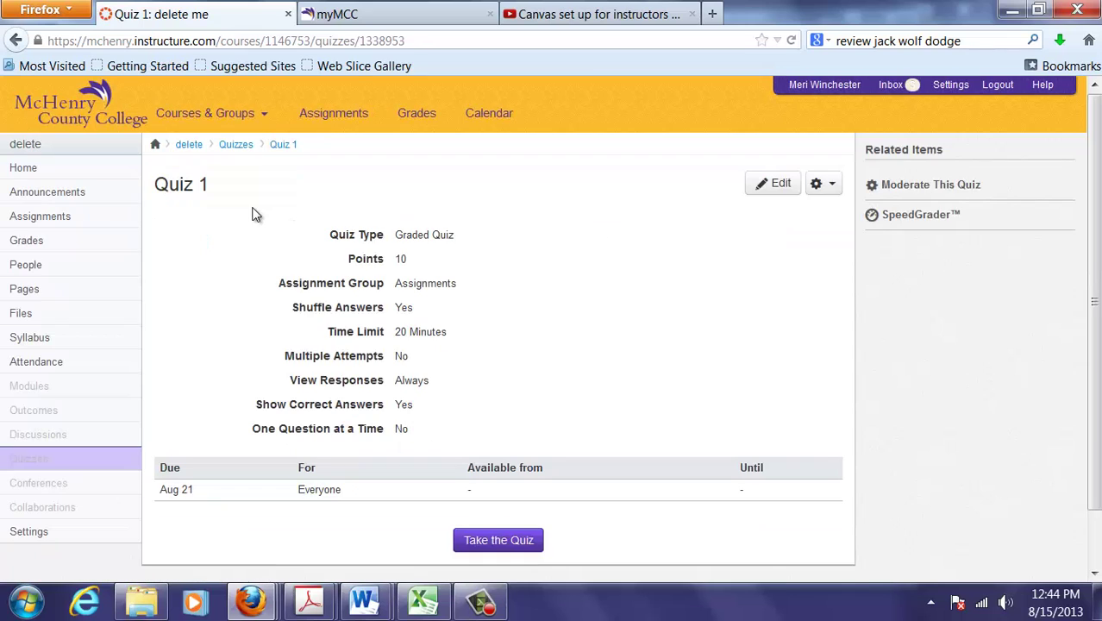
left_click(55, 180)
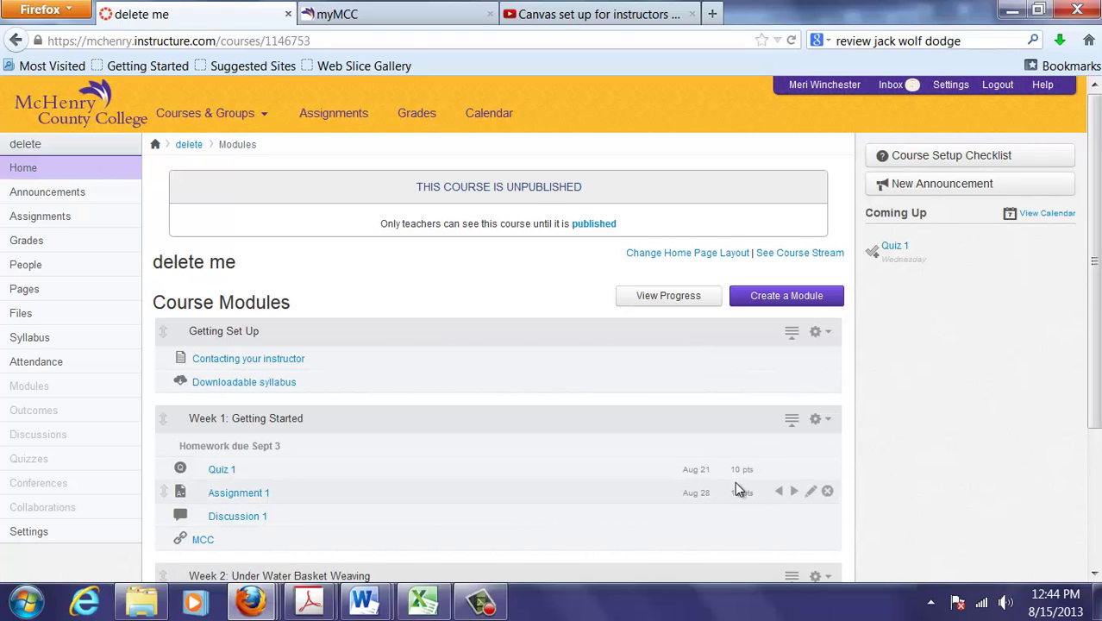
Step: Edit Discussion 1 to allow threaded replies and make it graded
left_click(233, 521)
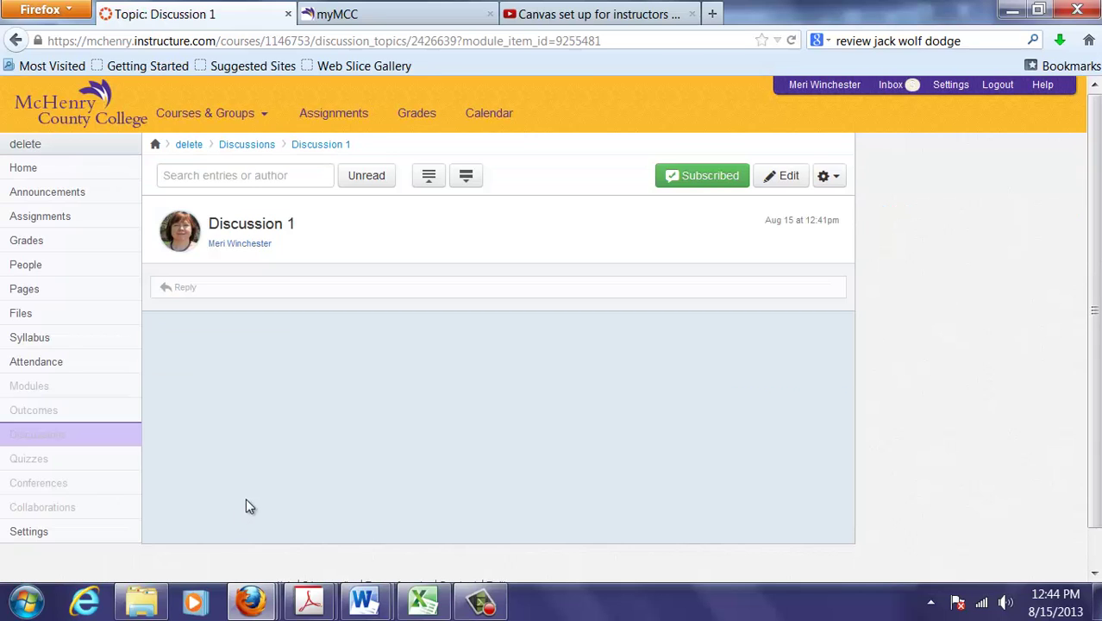
left_click(771, 176)
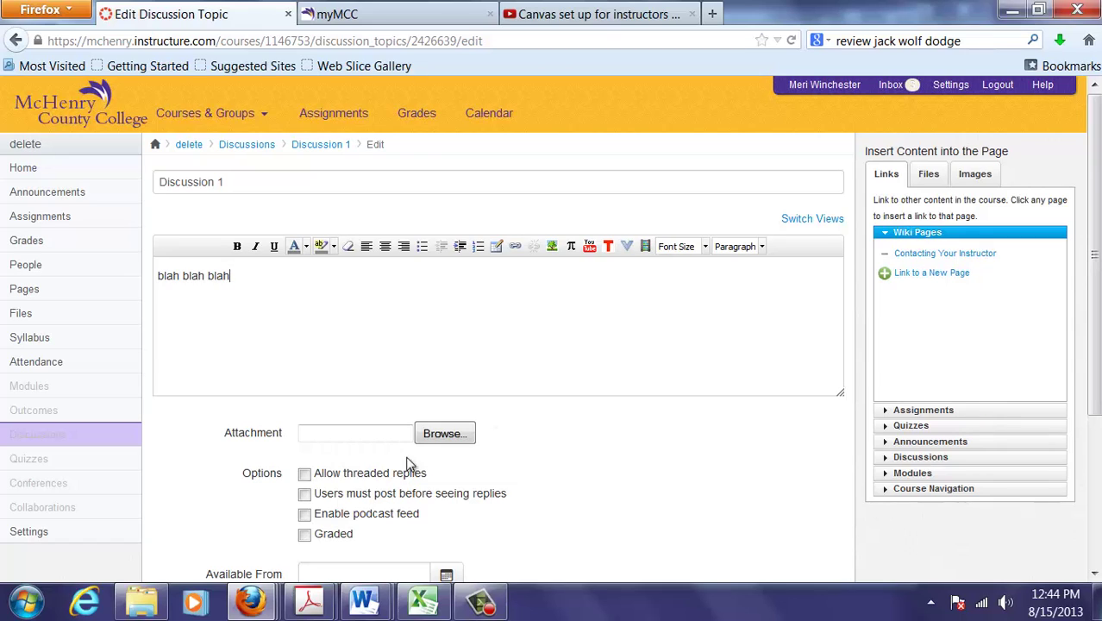
left_click(310, 477)
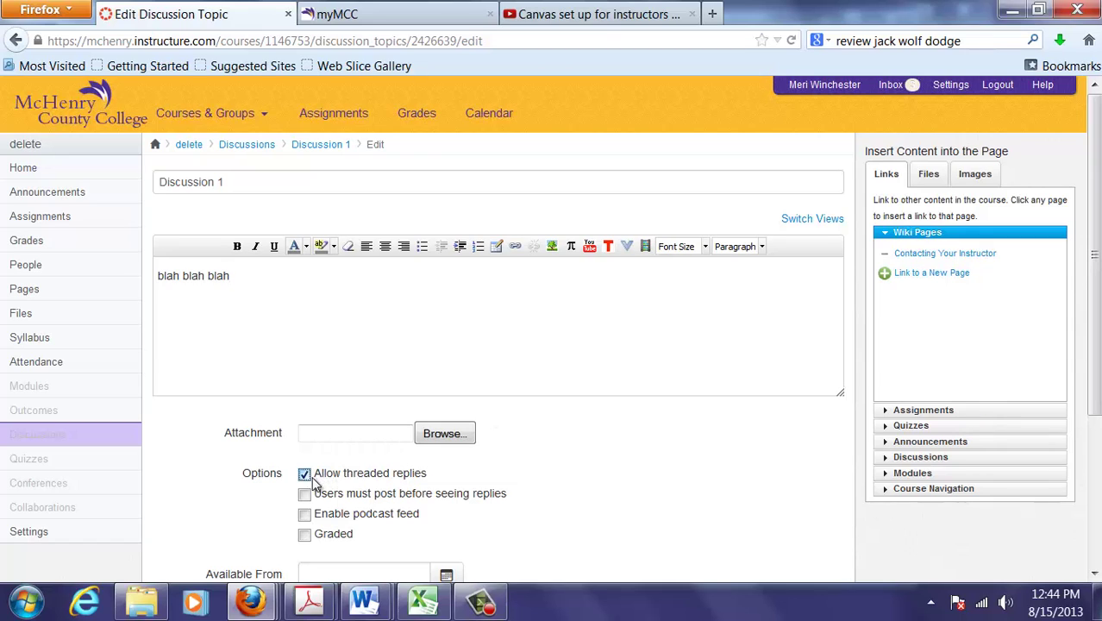
left_click(306, 535)
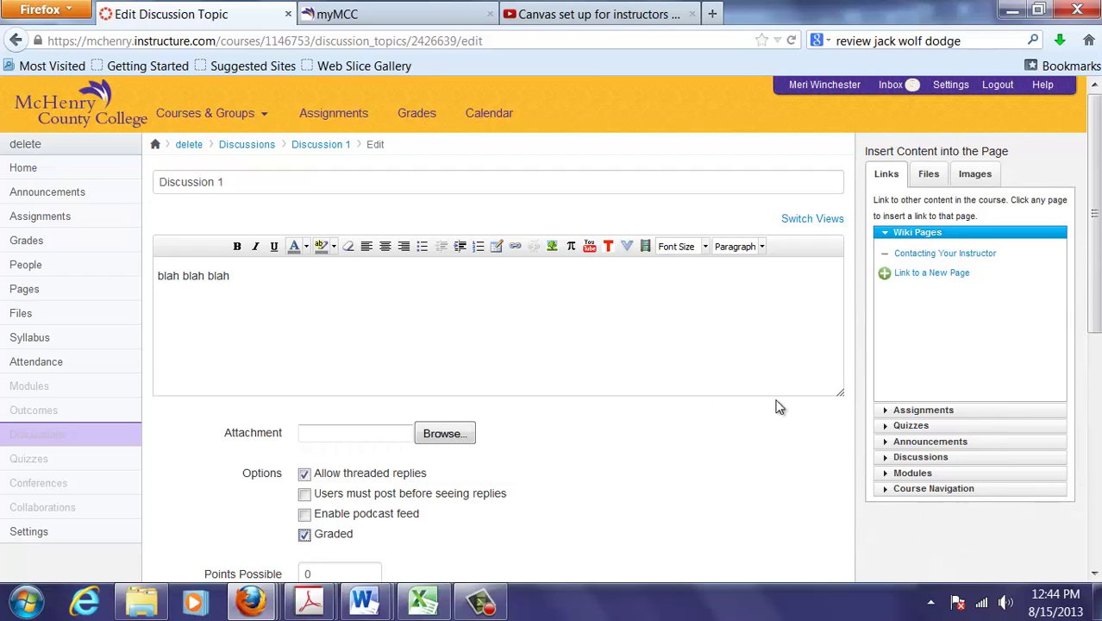
left_click_drag(1094, 243, 1094, 314)
Step: Set Discussion 1 to 15 points possible, due Aug 21, save it, and return Home
left_click(244, 479)
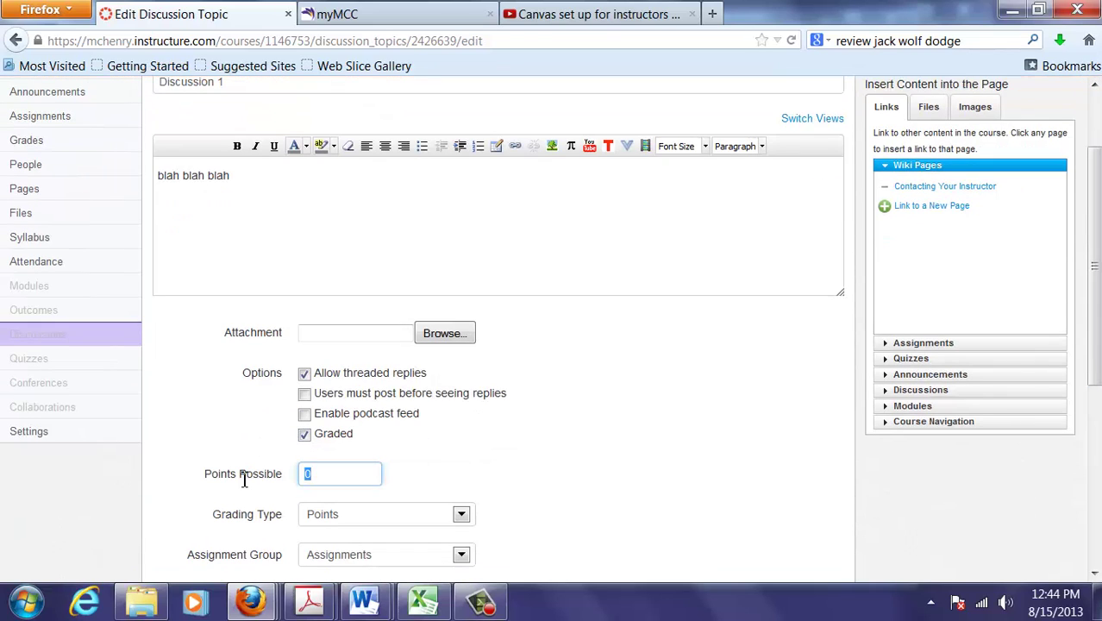
type("15")
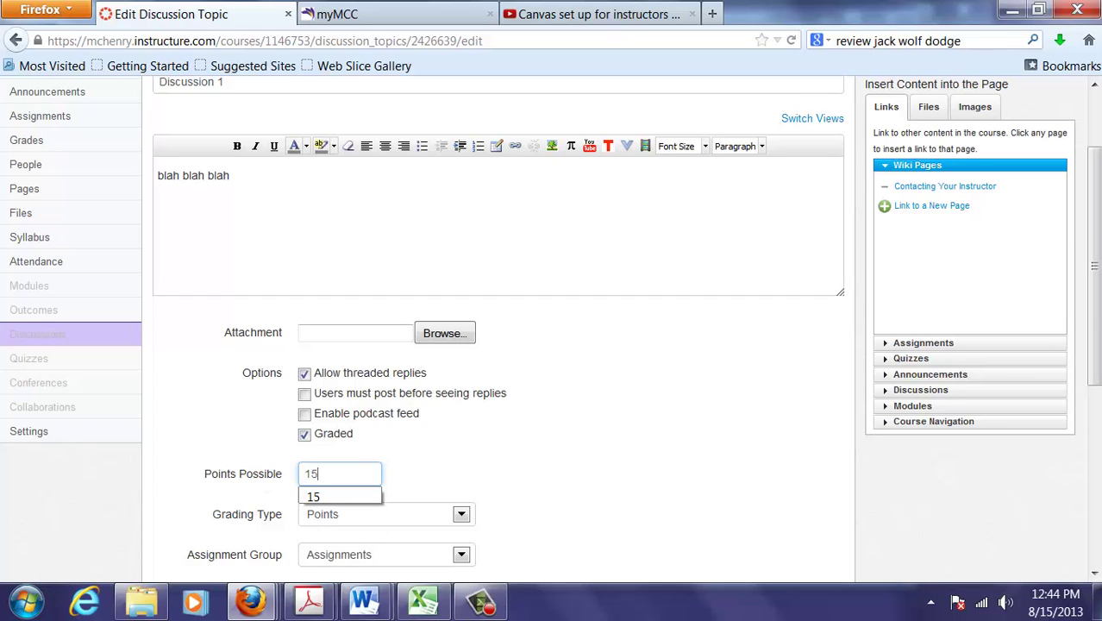
scroll(498, 328, "down", 5)
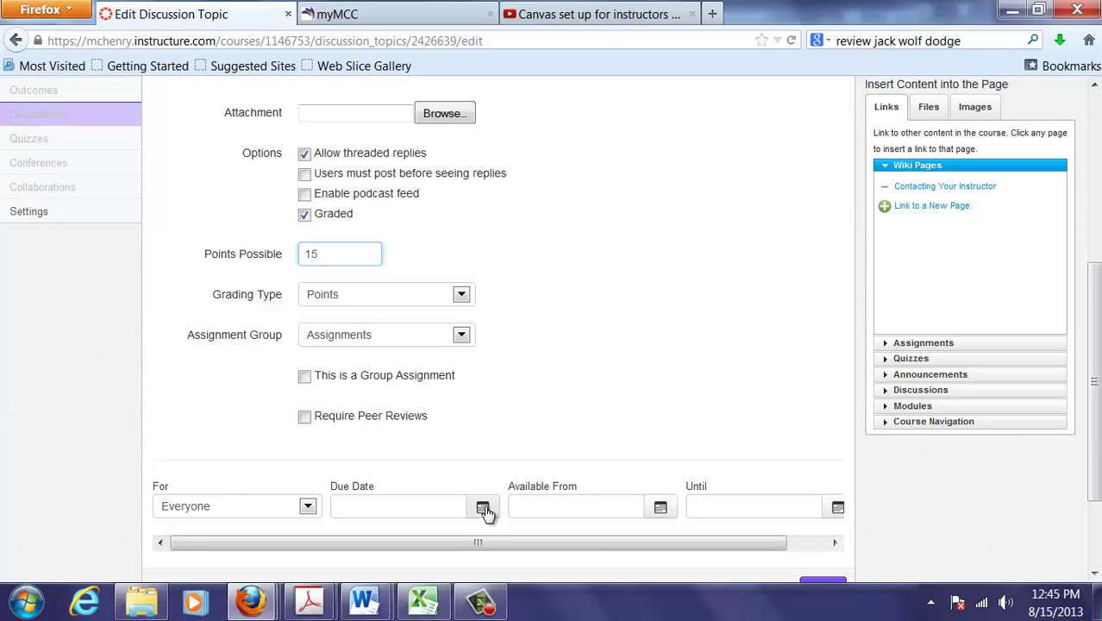
left_click(483, 511)
left_click(429, 423)
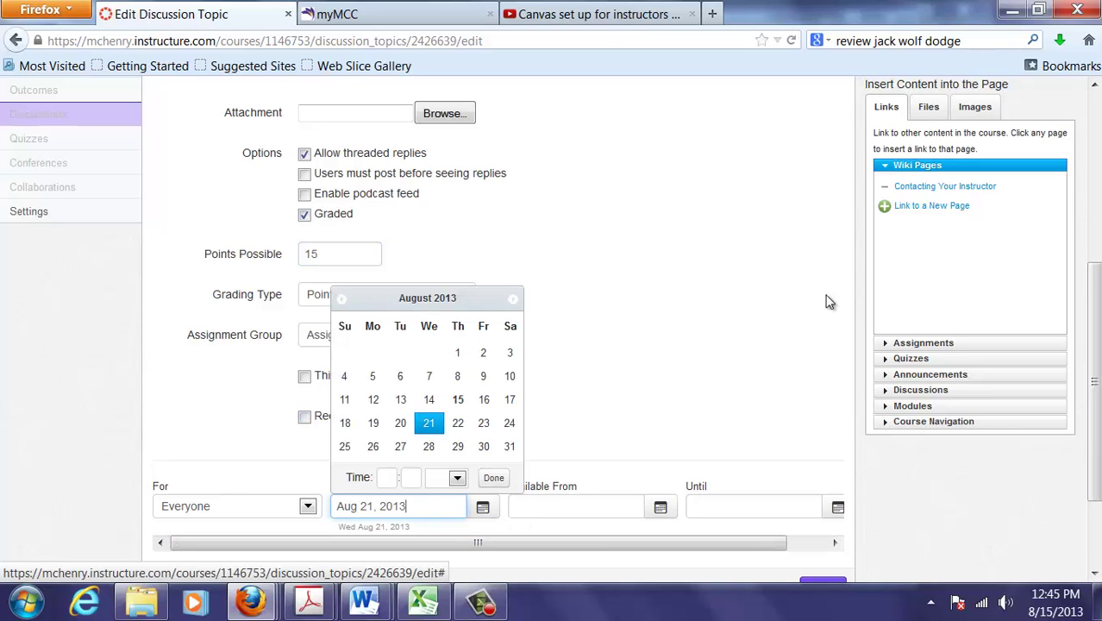
left_click_drag(1093, 285, 1093, 347)
left_click(833, 477)
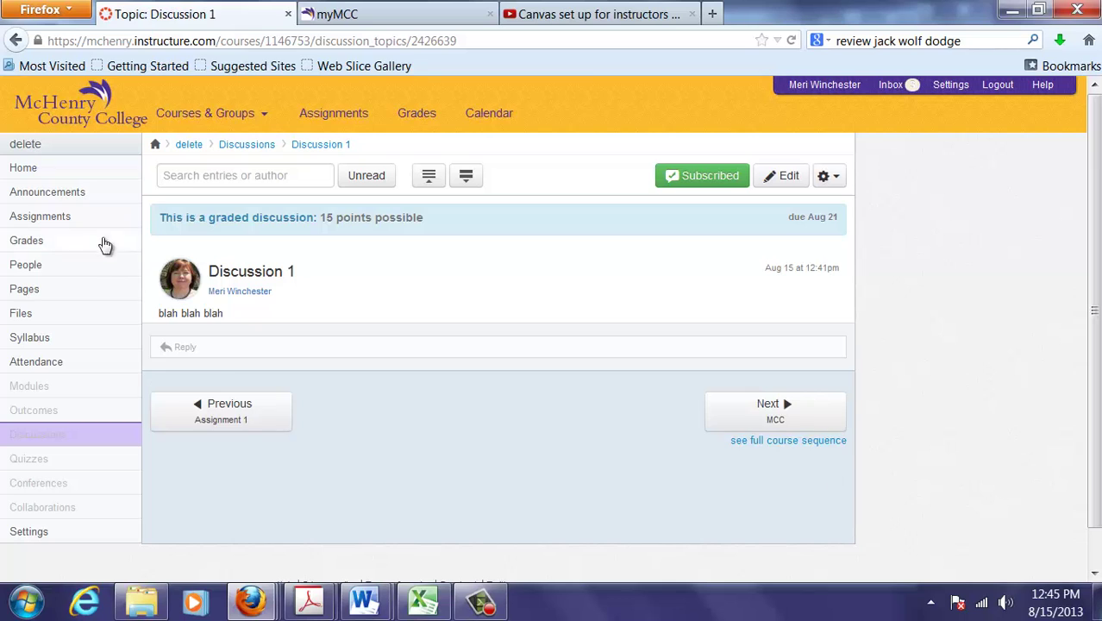
left_click(22, 169)
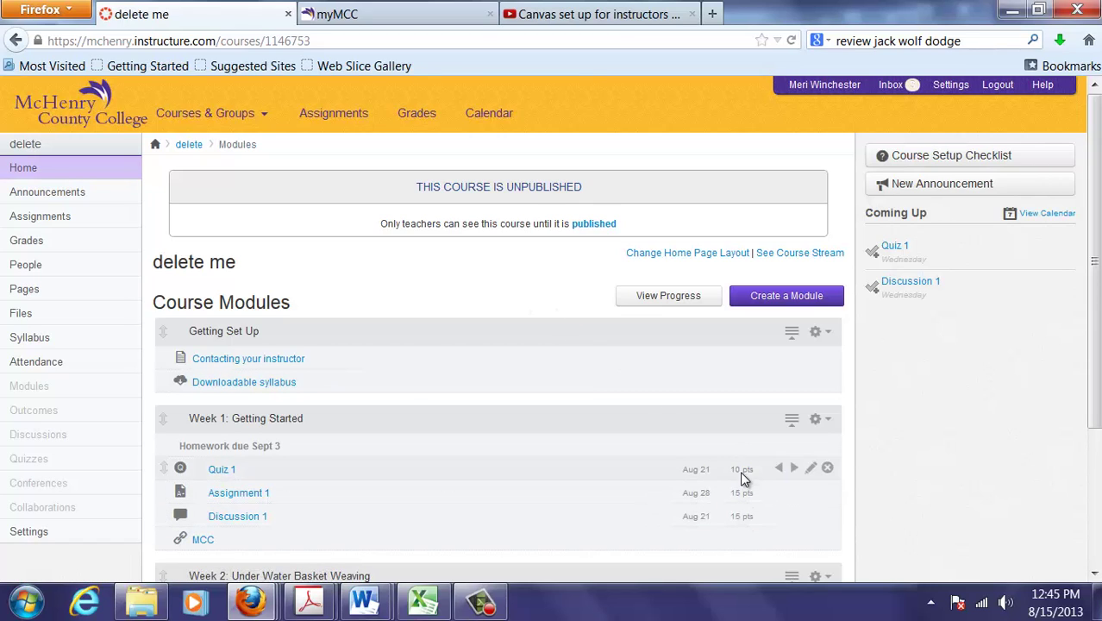
Step: Link 2013FA-DGM-259-001.pdf in the syllabus description with the note 'Download the syllabus above', then update it
left_click(41, 338)
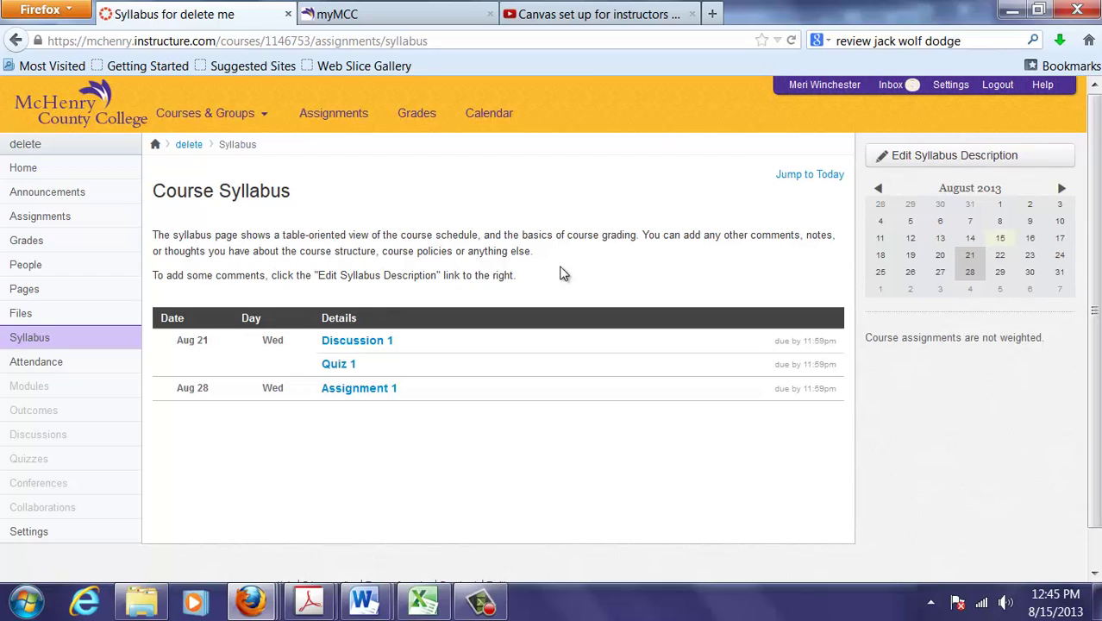
left_click(944, 163)
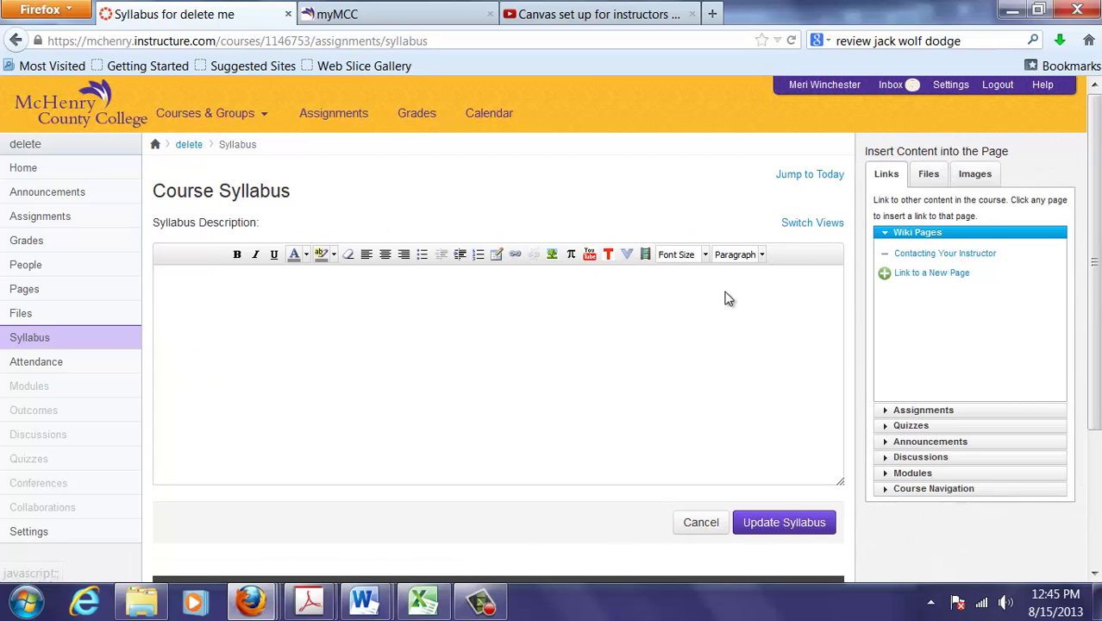
left_click(928, 176)
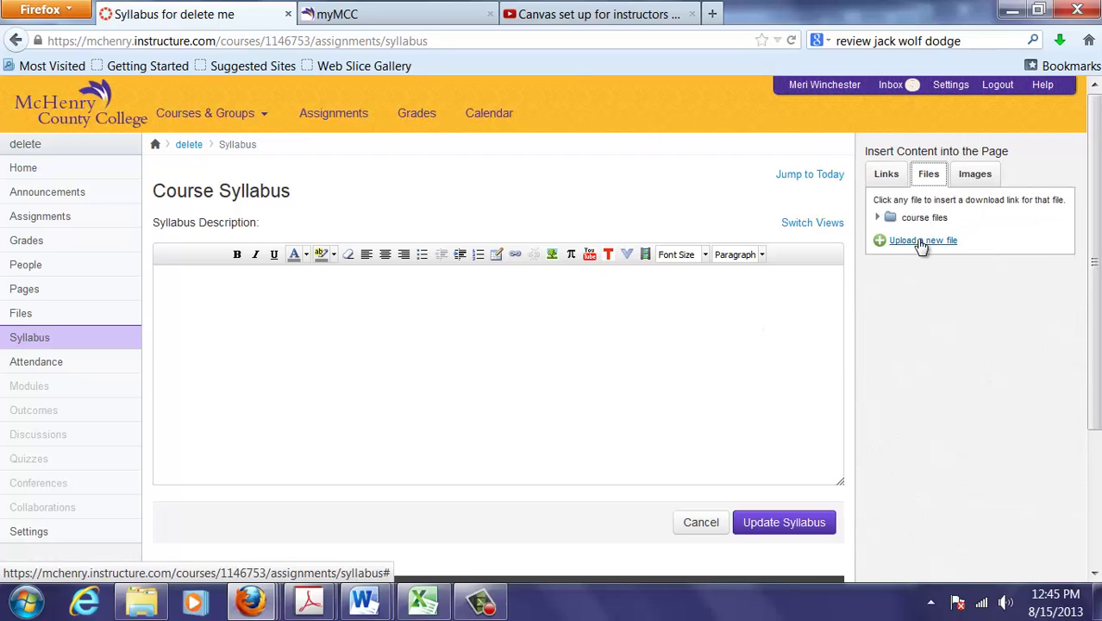
left_click(887, 221)
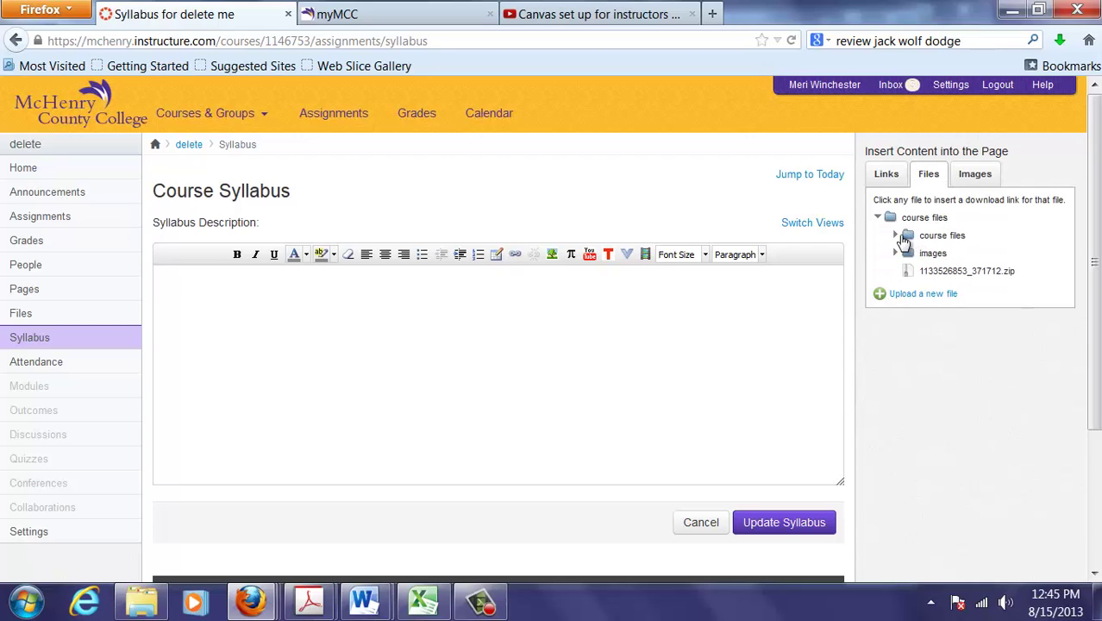
left_click(908, 237)
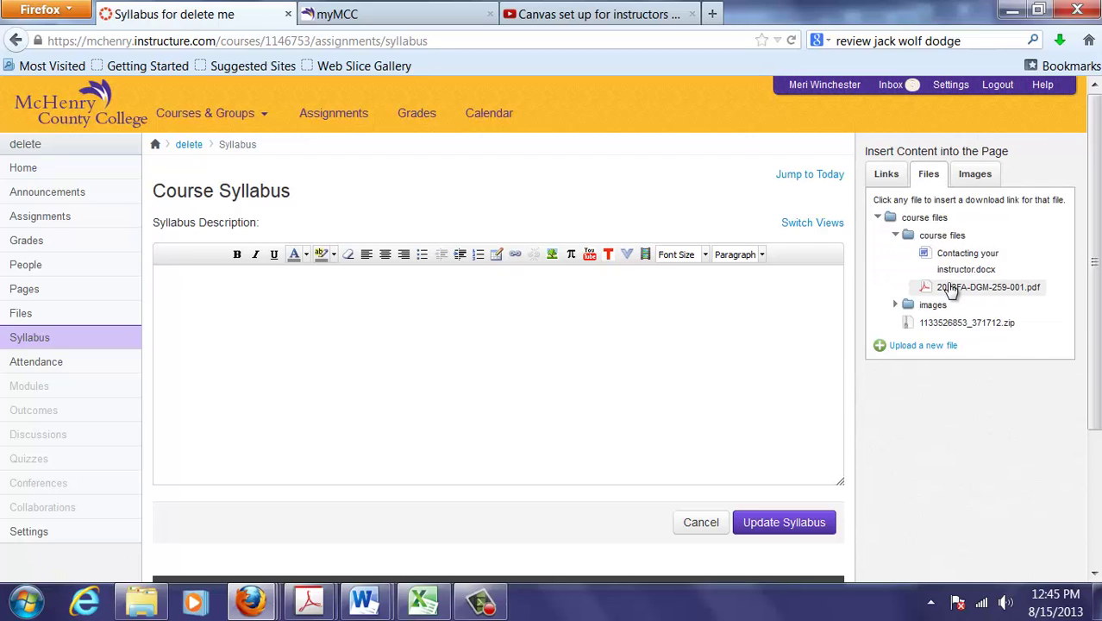
left_click(949, 288)
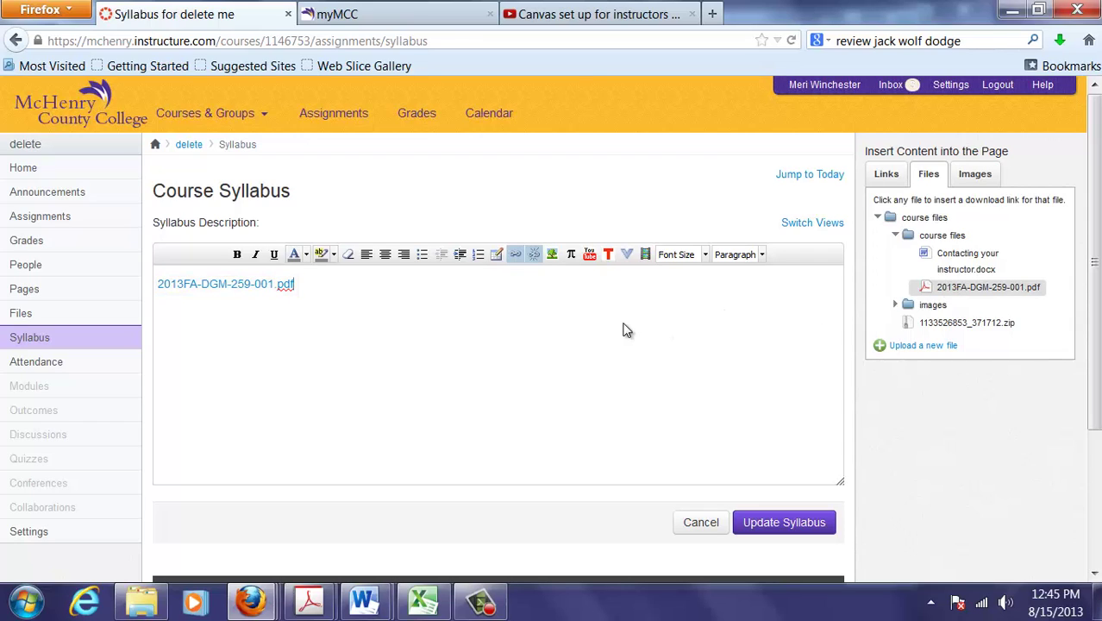
key("Return")
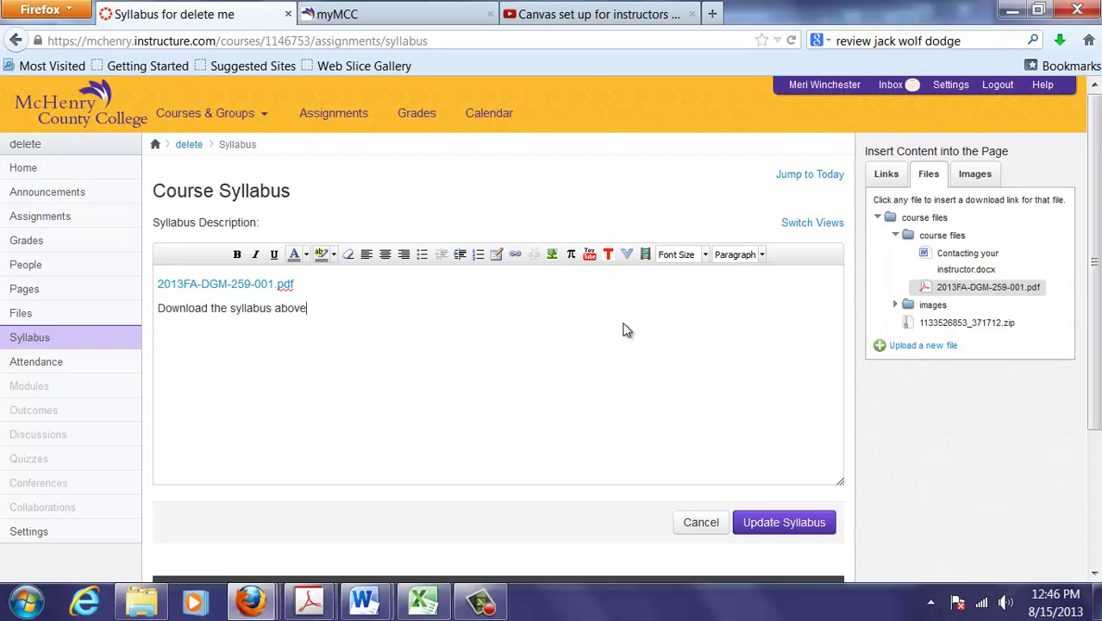
left_click(795, 522)
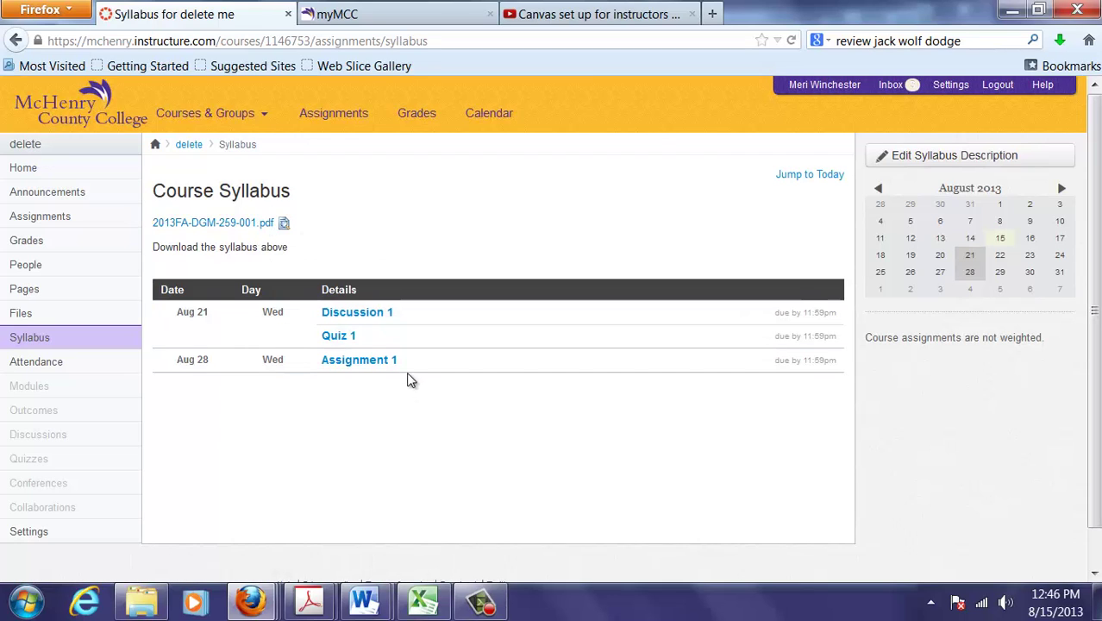
Step: Edit Assignment 1 and enter the description 'blah blah'
left_click(381, 370)
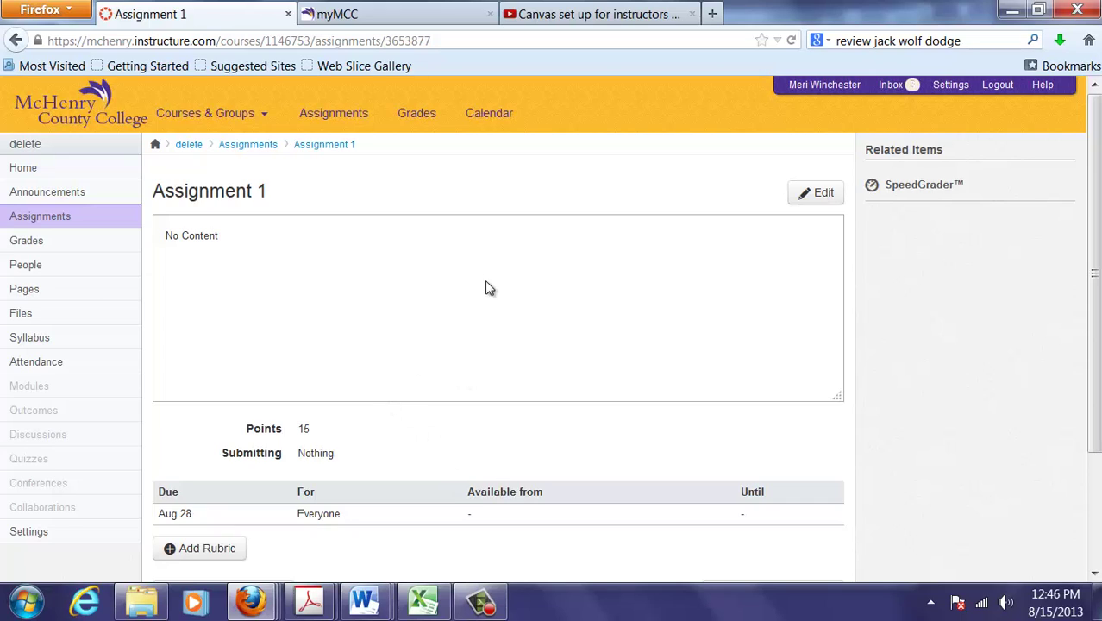
left_click(811, 195)
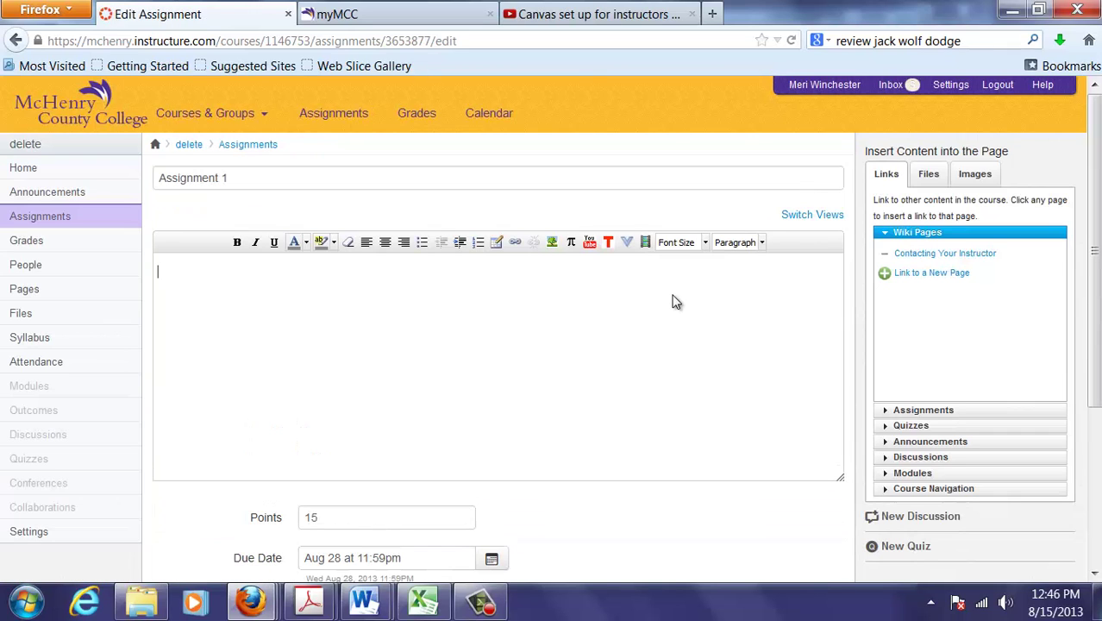
type("blah blah")
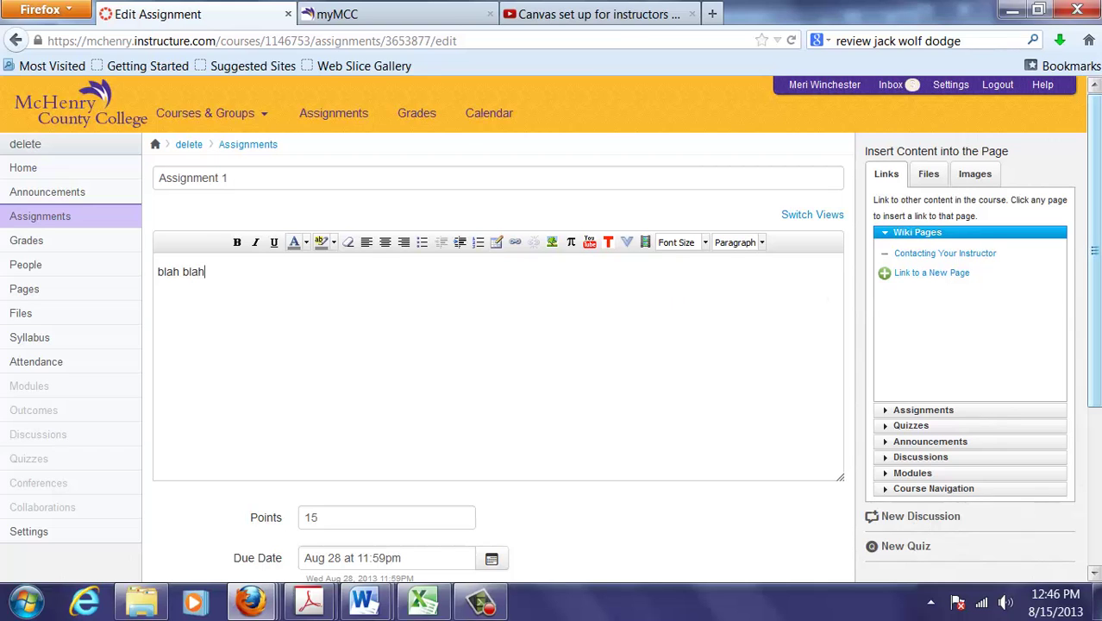
left_click_drag(1099, 301, 1099, 440)
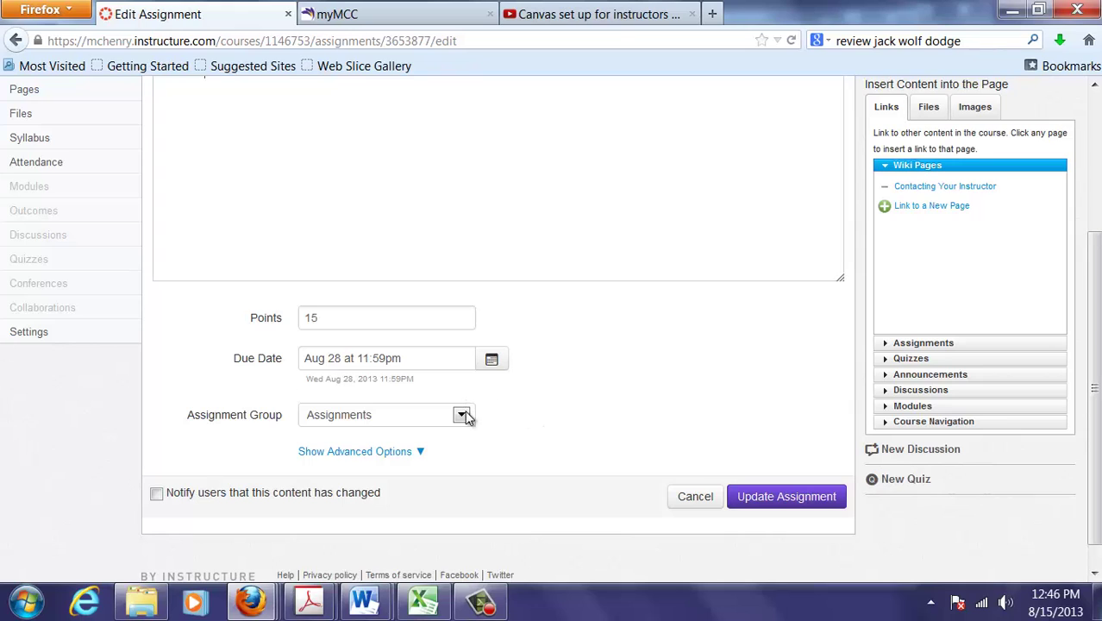
Step: Set Online submission with text entry and file uploads allowed, and update the assignment
left_click(421, 453)
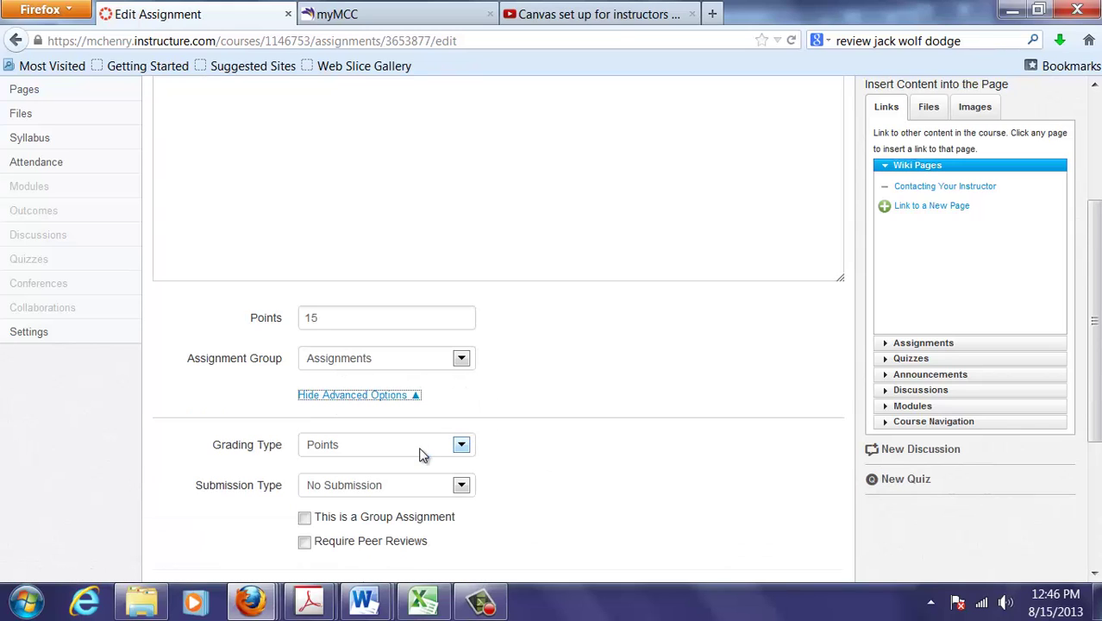
left_click(462, 485)
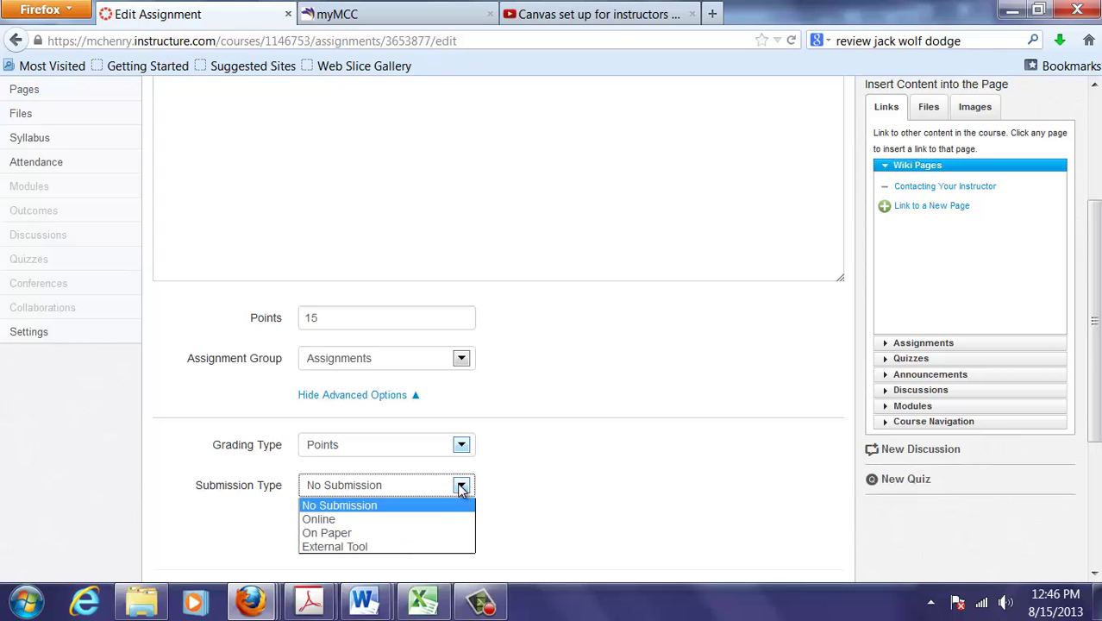
left_click(419, 520)
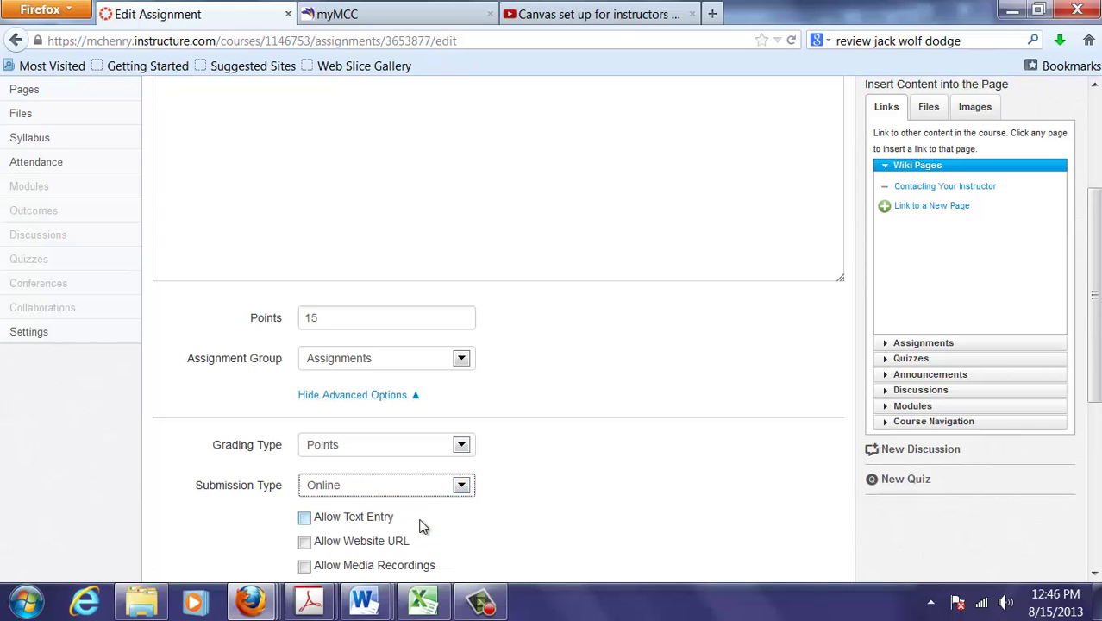
left_click(305, 517)
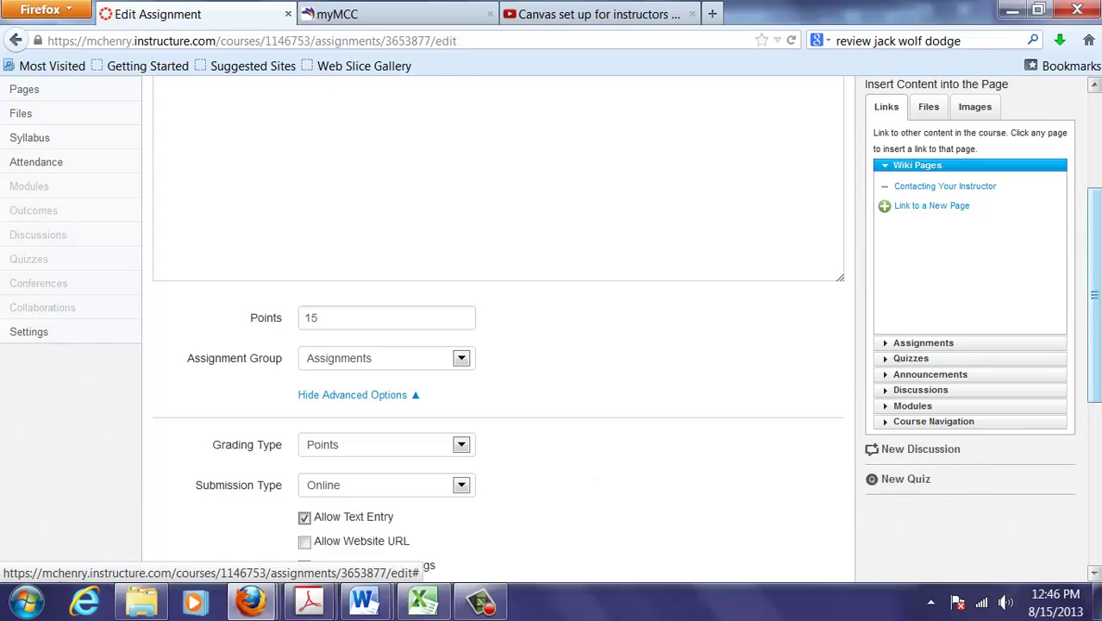
scroll(550, 328, "down", 1)
scroll(491, 402, "down", 3)
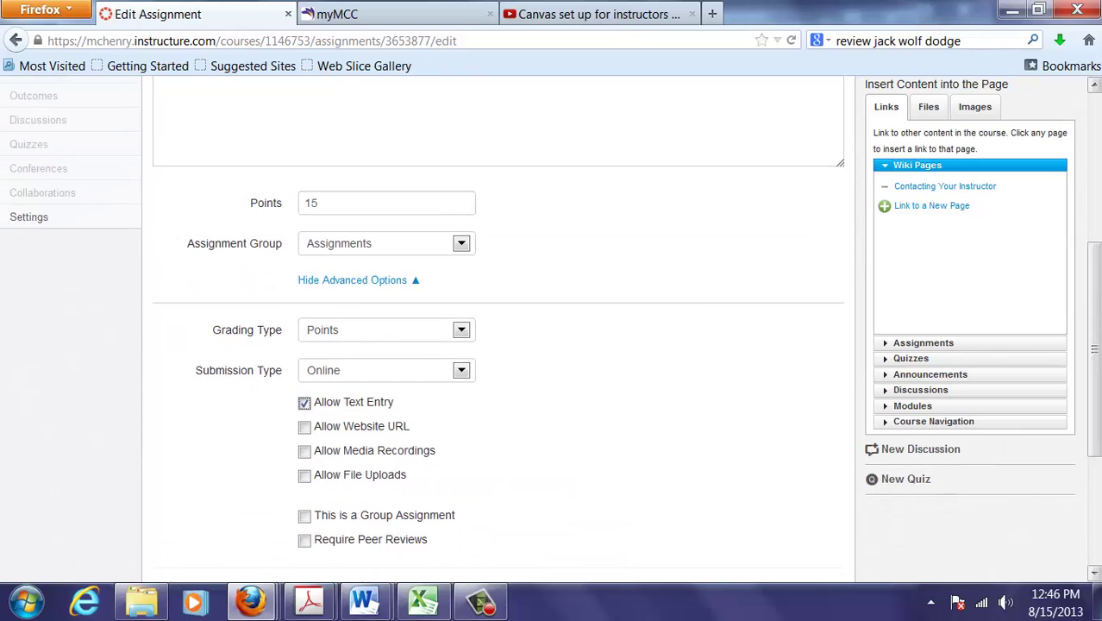
left_click(305, 476)
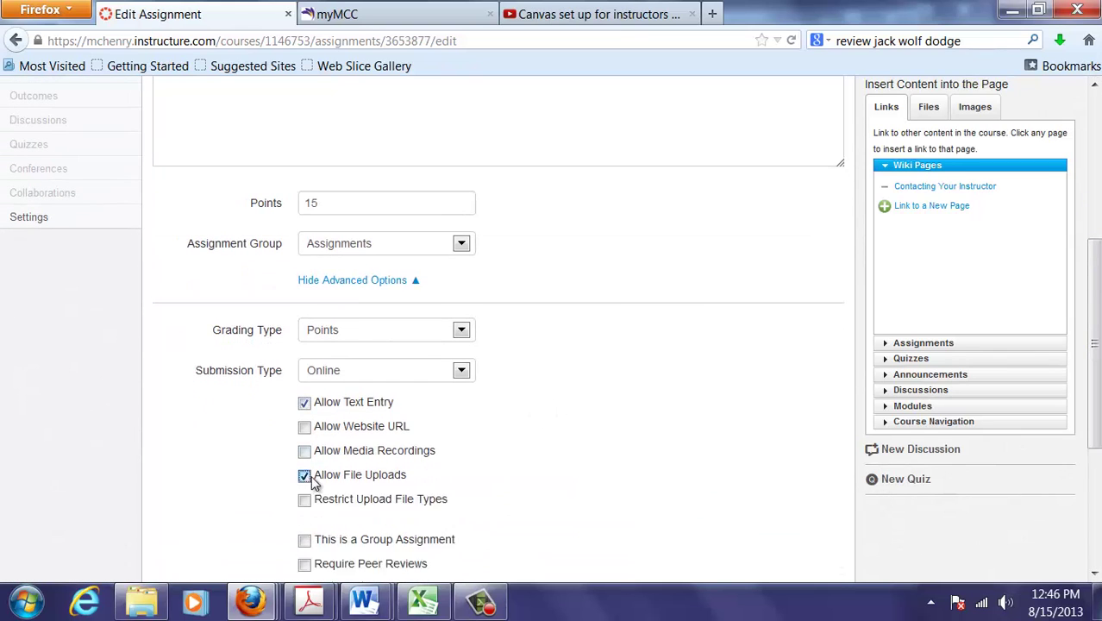
scroll(1092, 379, "down", 7)
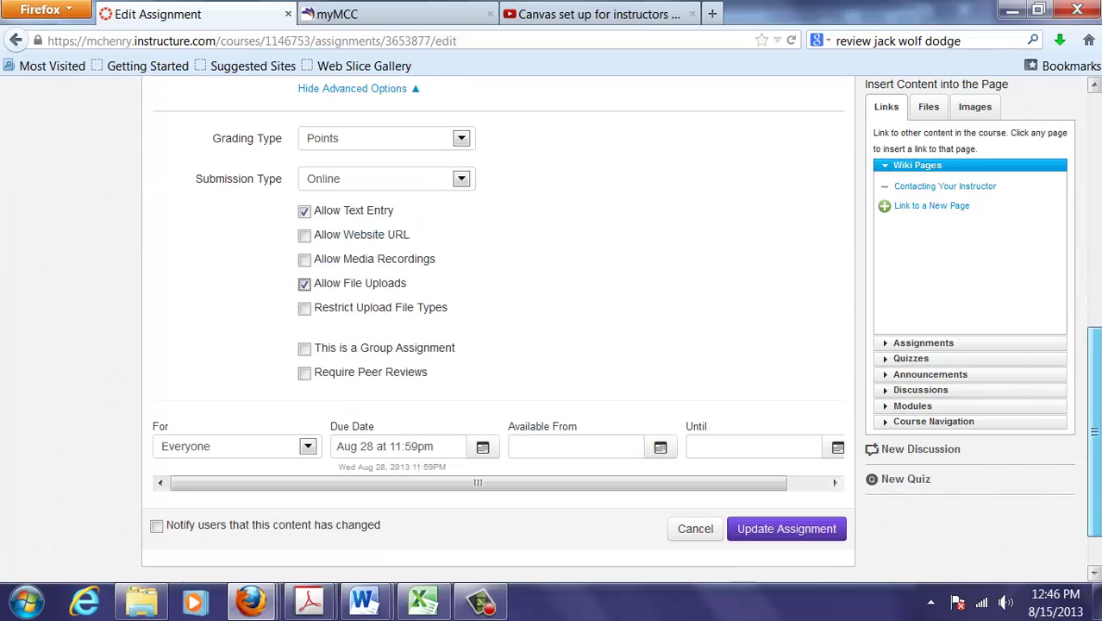
left_click(795, 528)
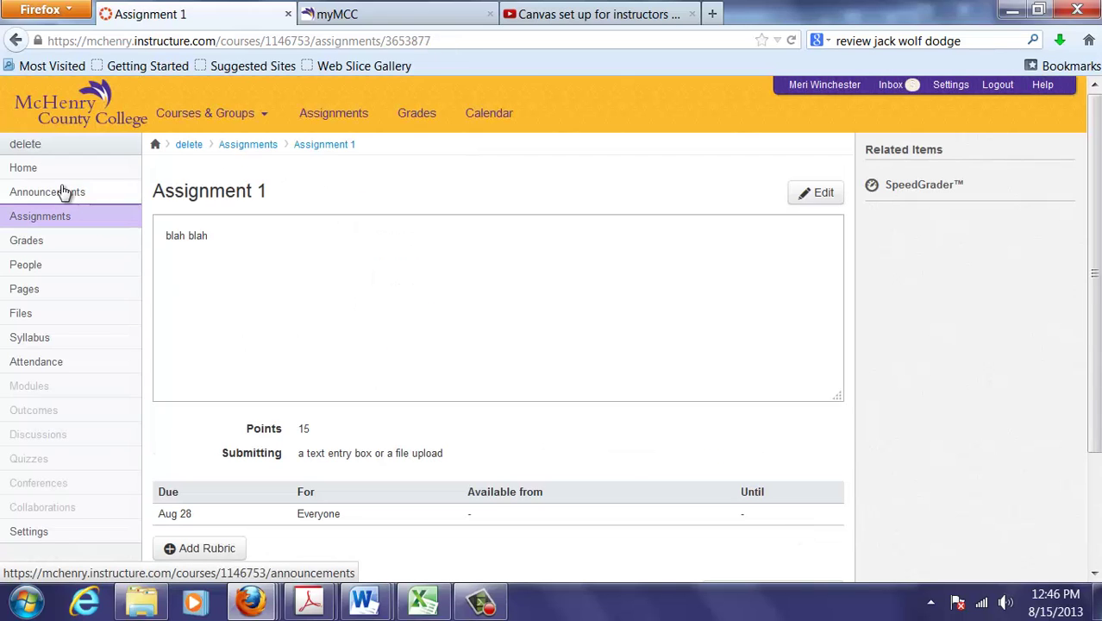
Step: Go back through the course Home page to the Assignments list
left_click(40, 169)
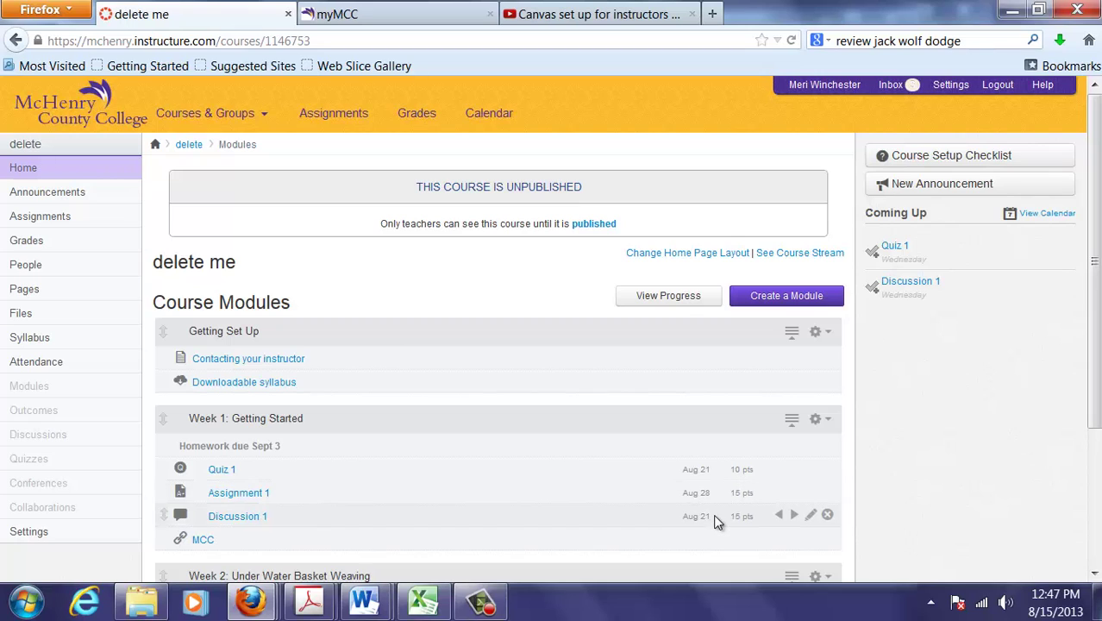
left_click(47, 220)
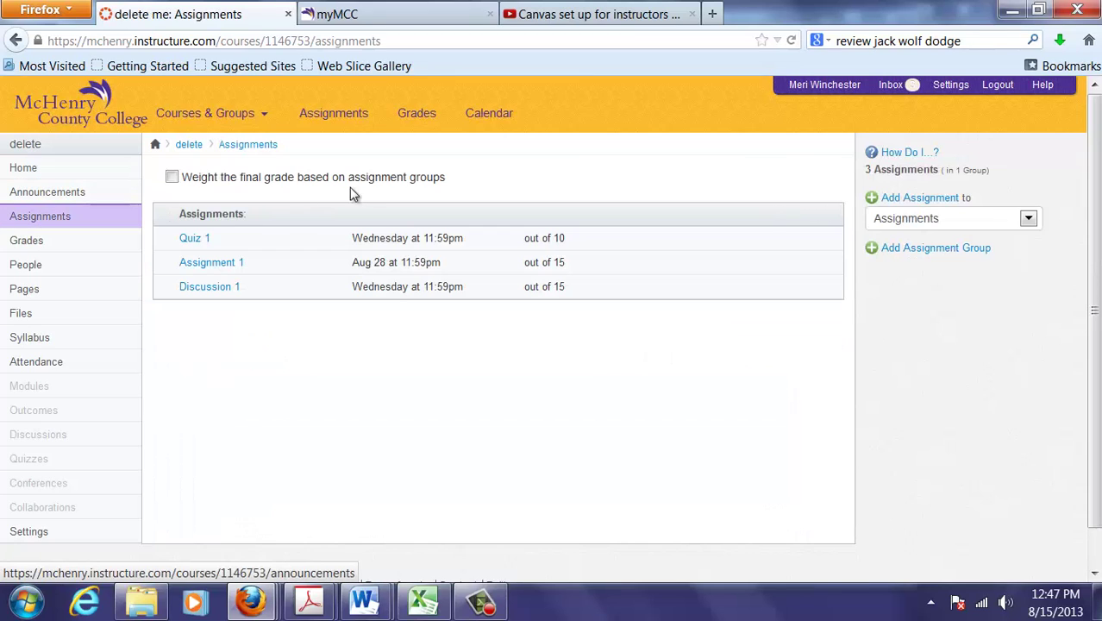
Step: Weight the final grade by assignment groups and create a Quizzes group
left_click(172, 180)
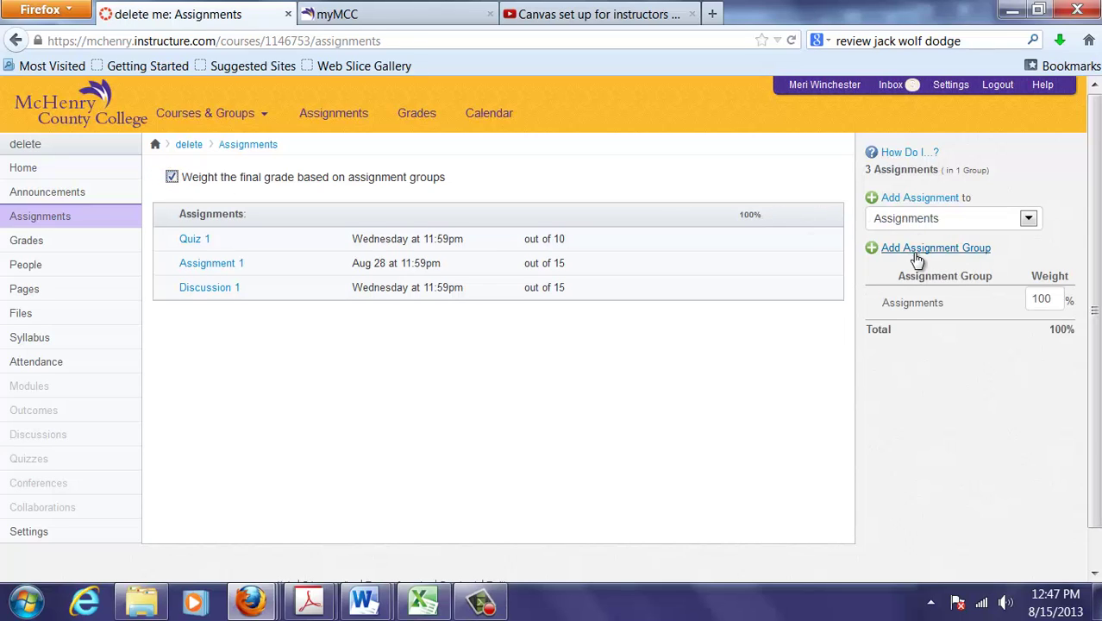
left_click(916, 250)
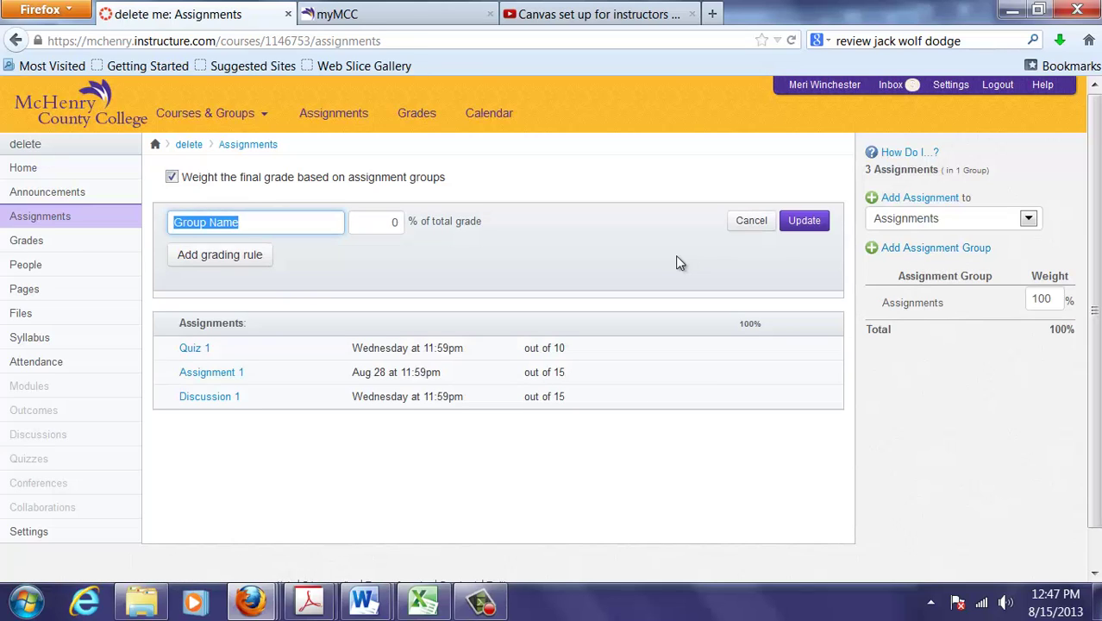
type("Quizzes")
left_click(806, 222)
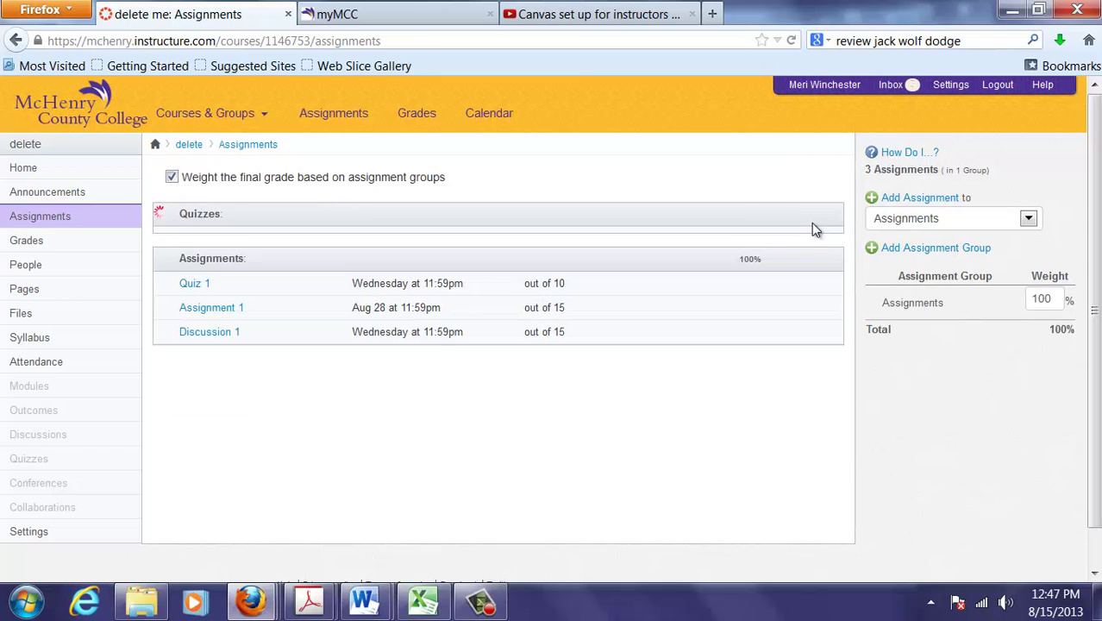
Step: Add a Discussions assignment group weighted at 60%
left_click(902, 253)
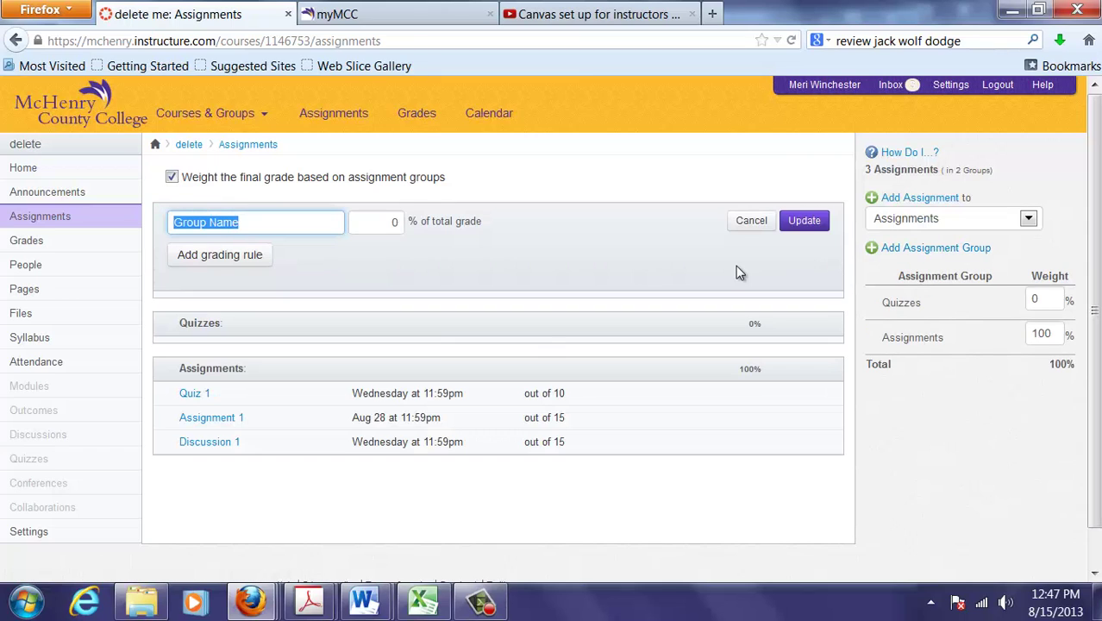
type("Discussions")
key("Tab")
type("60")
left_click(826, 226)
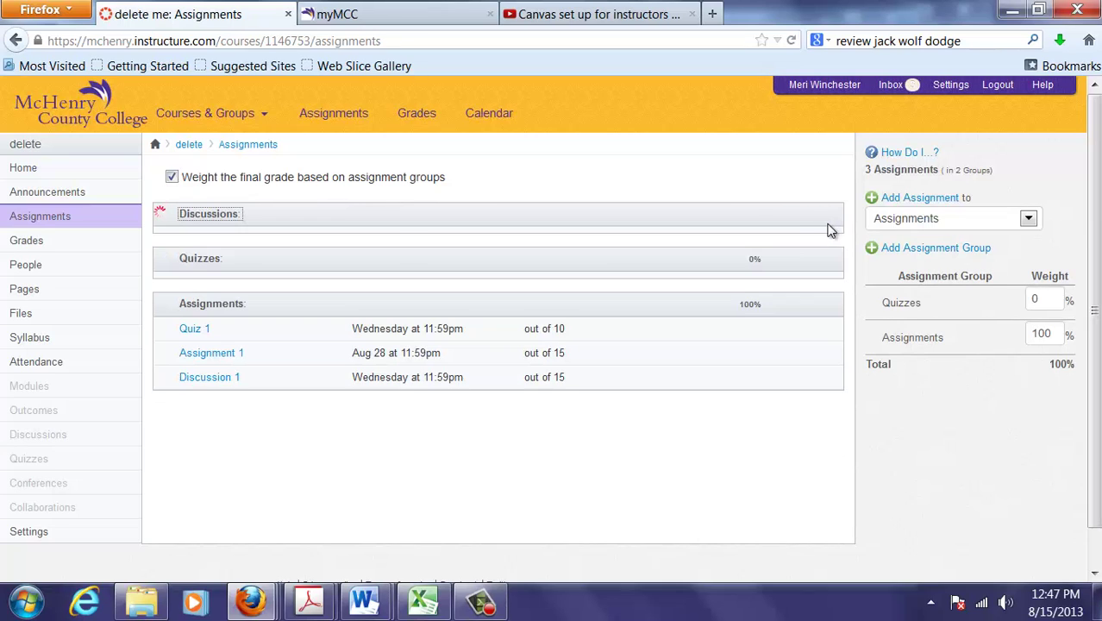
Step: Set the Quizzes and Assignments group weights to 20% each
left_click(1035, 334)
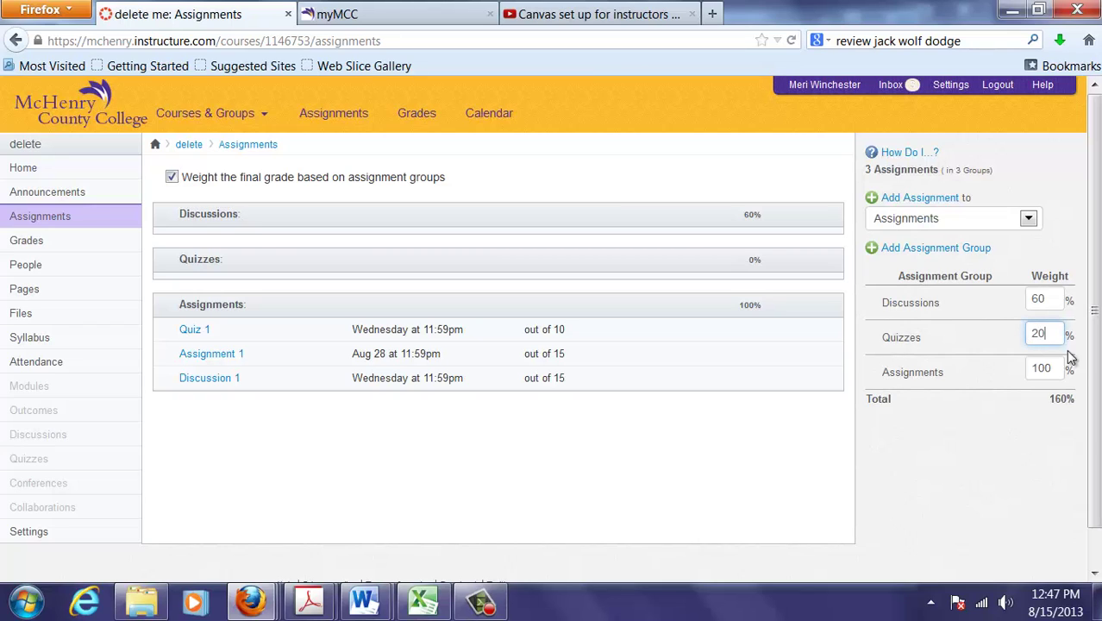
left_click(1029, 369)
double_click(1029, 369)
type("20")
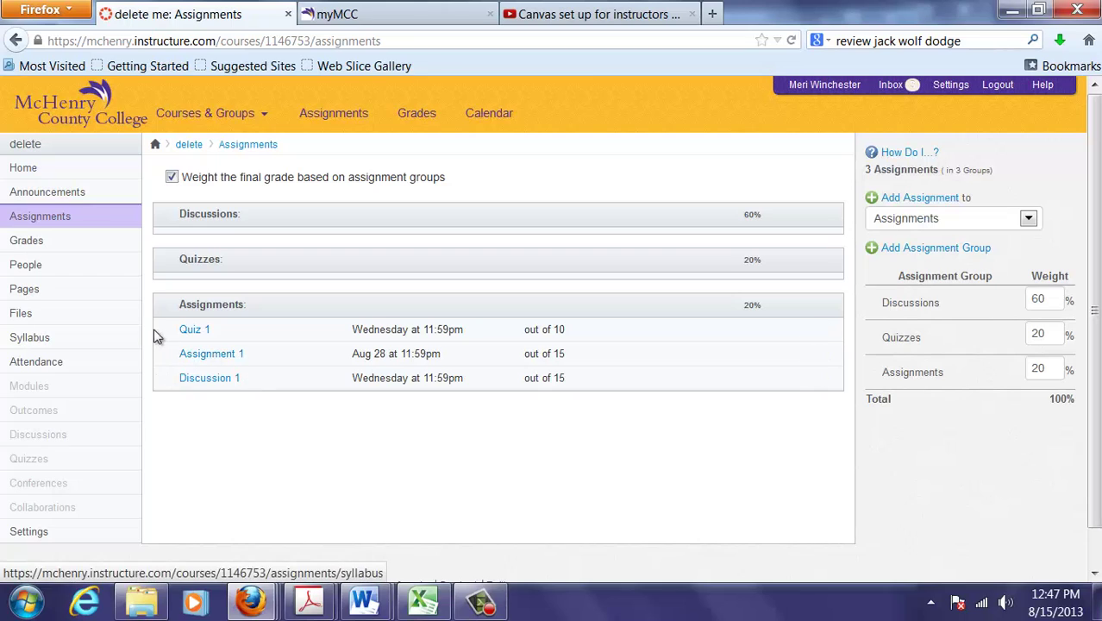
Step: Drag Quiz 1 and Discussion 1 into their groups, then add a 10-point Quiz 2 under Quizzes
left_click_drag(169, 330, 169, 278)
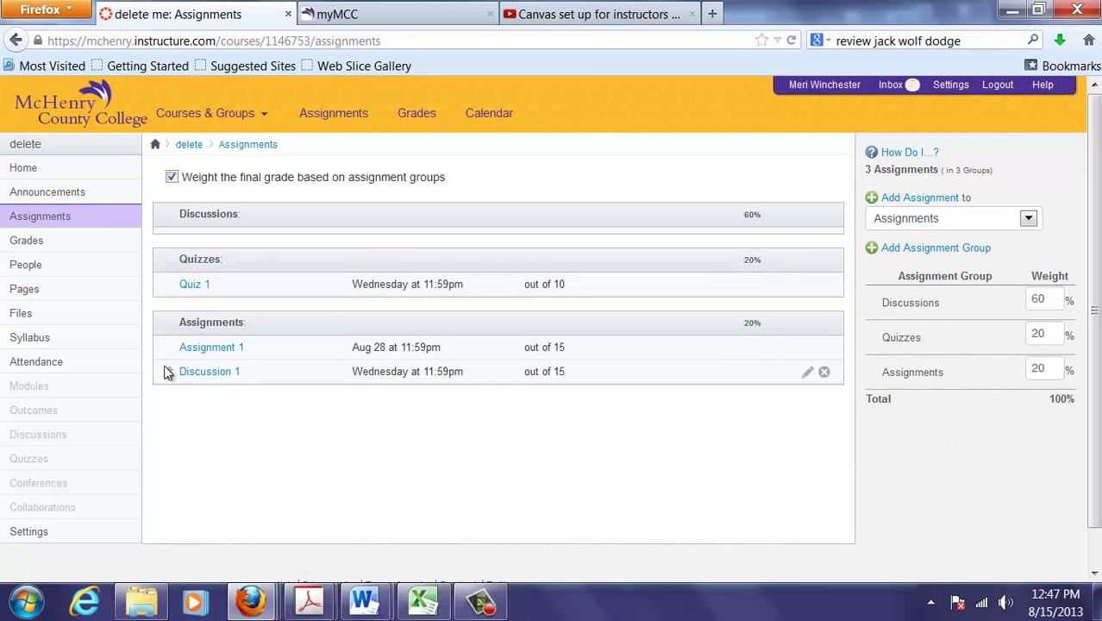
left_click_drag(165, 369, 165, 226)
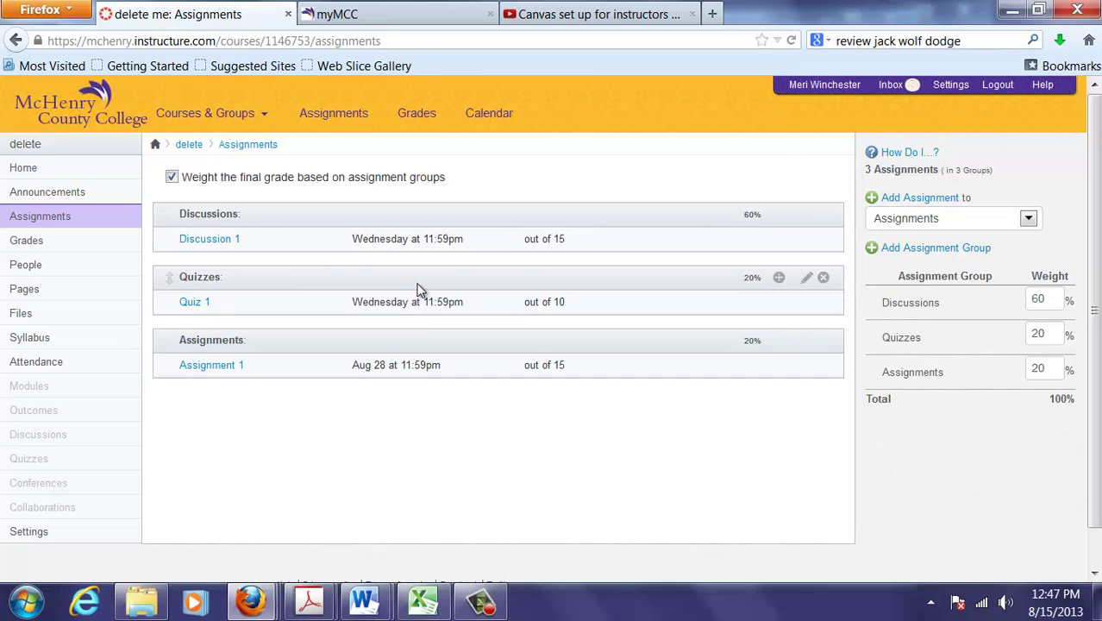
left_click(780, 281)
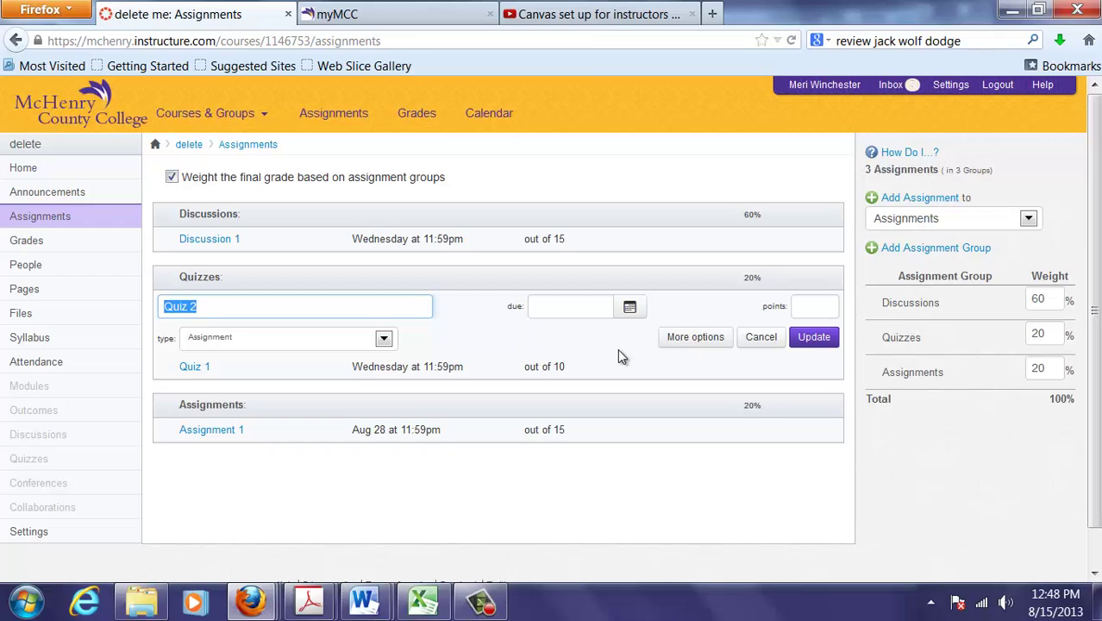
left_click(818, 309)
type("10")
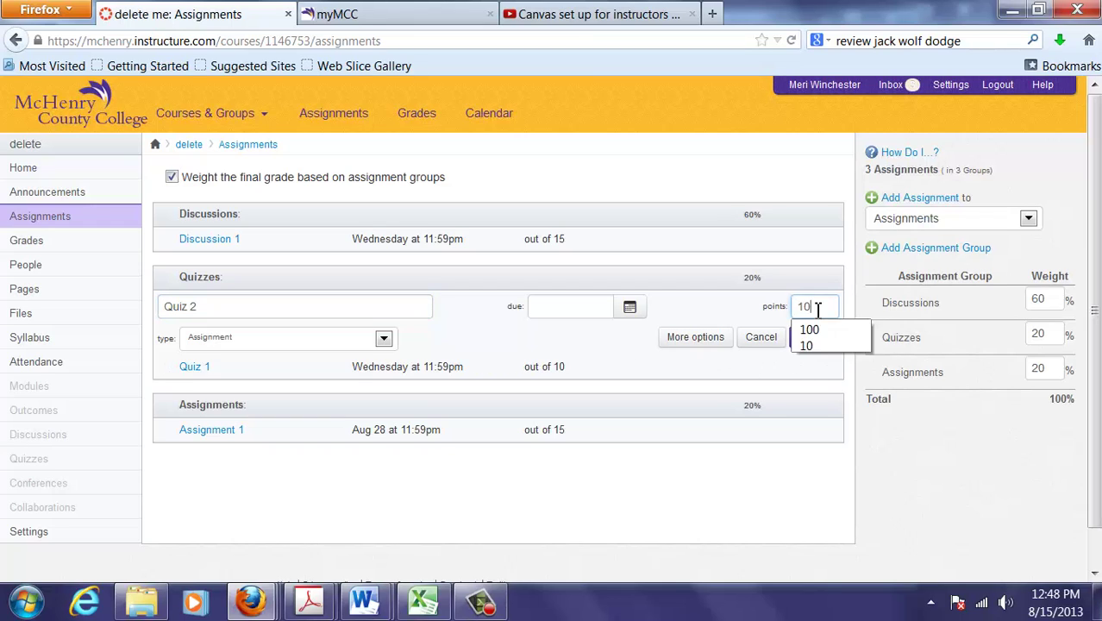
left_click(822, 345)
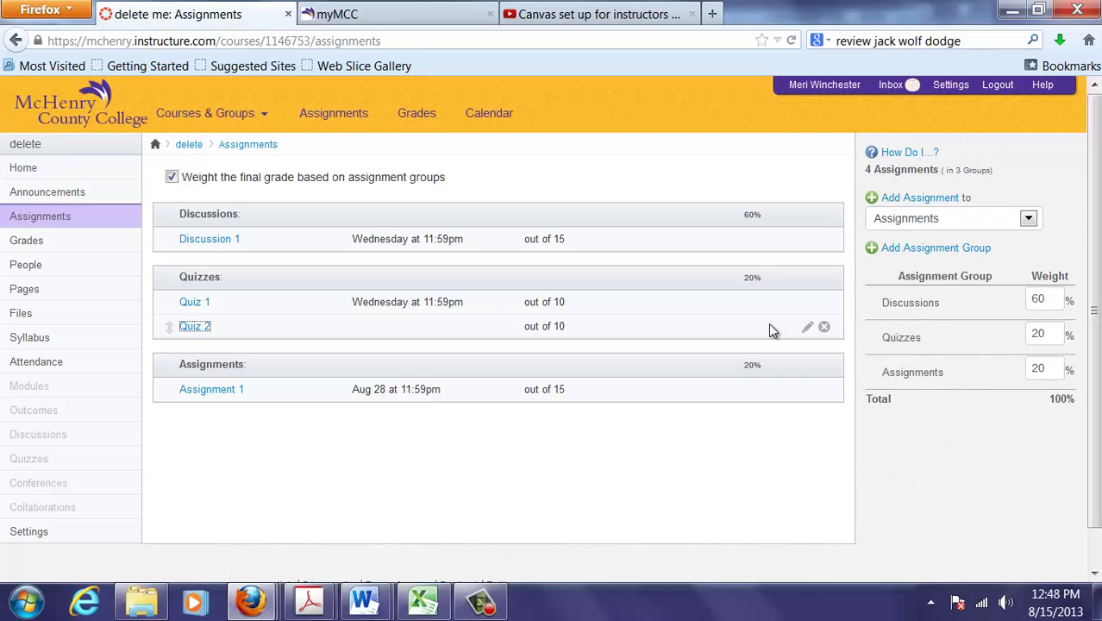
Step: Add Quiz 2 as an item in the Week 2: Under Water Basket Weaving module
left_click(34, 167)
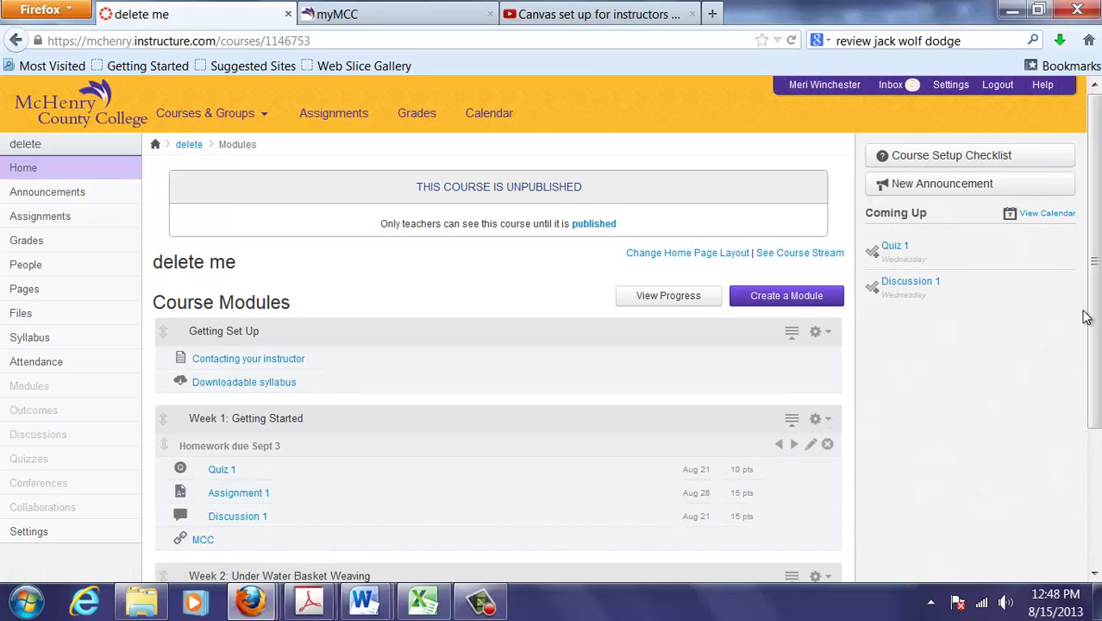
left_click_drag(1091, 317, 1090, 380)
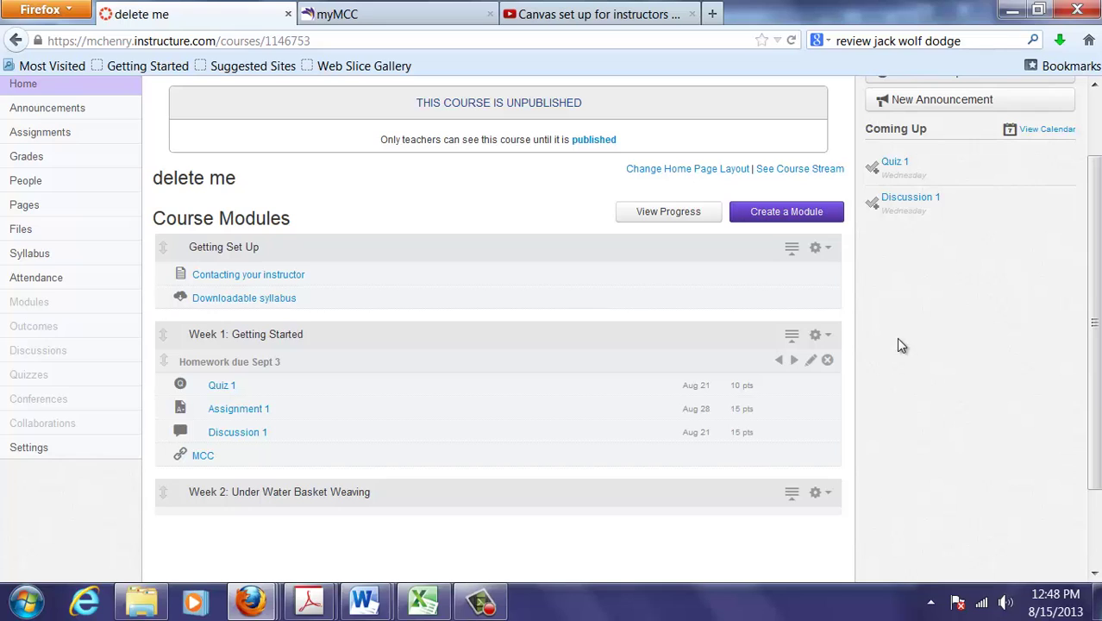
left_click(828, 494)
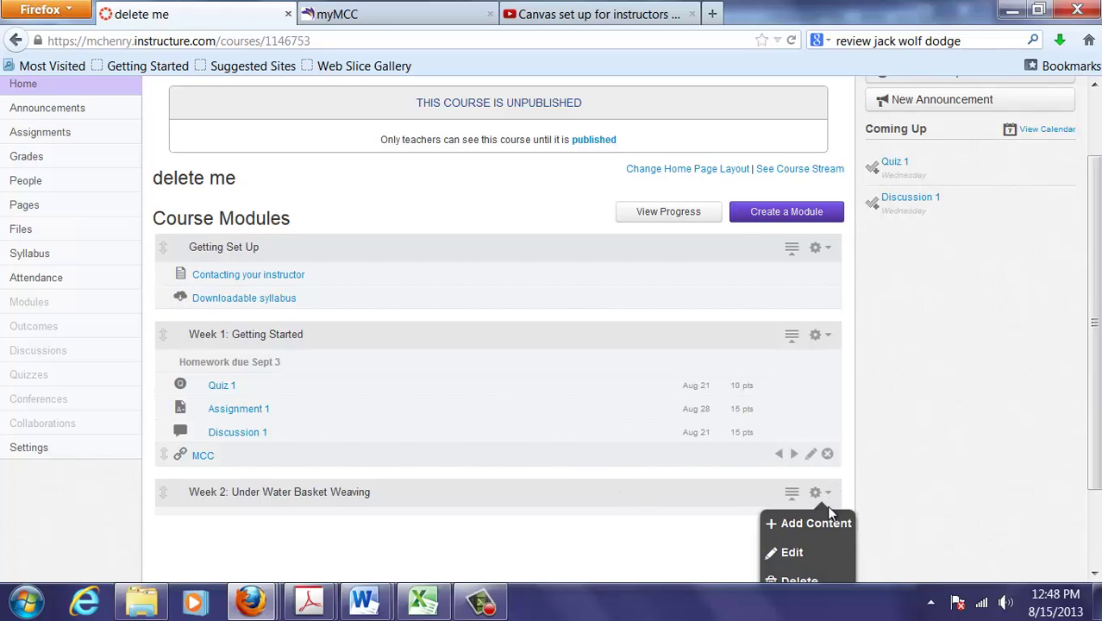
left_click(816, 524)
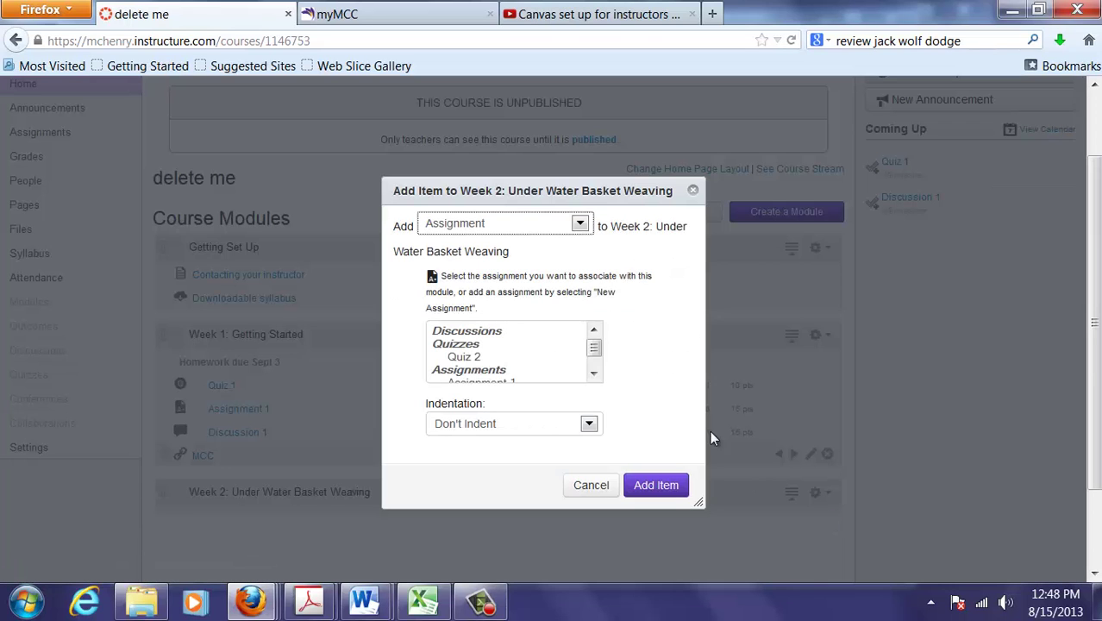
left_click(580, 224)
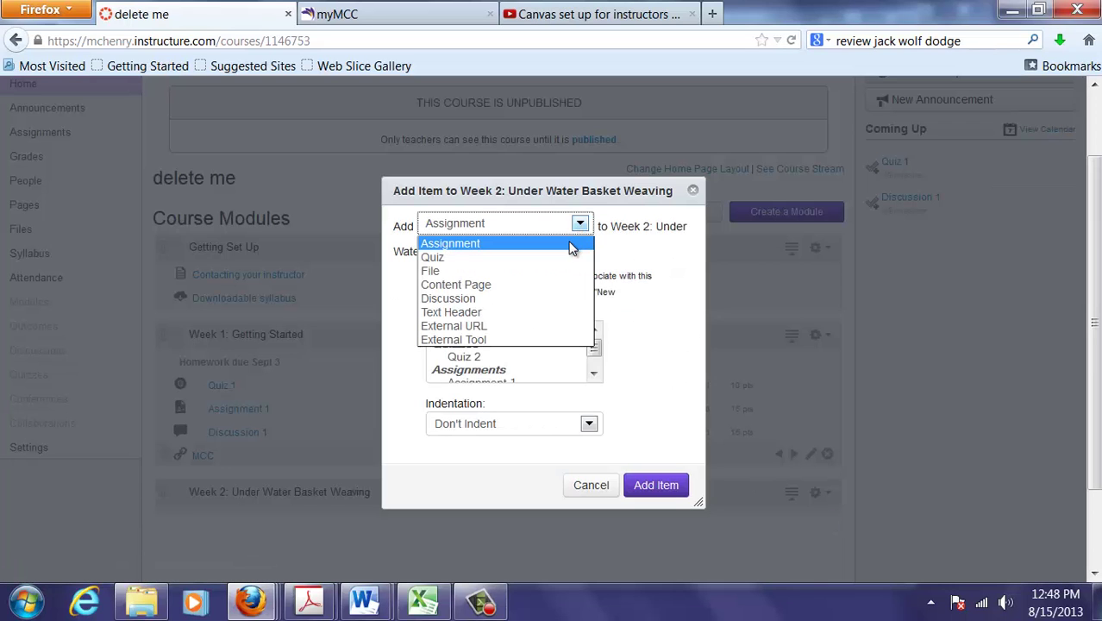
left_click(569, 243)
left_click_drag(597, 357, 593, 369)
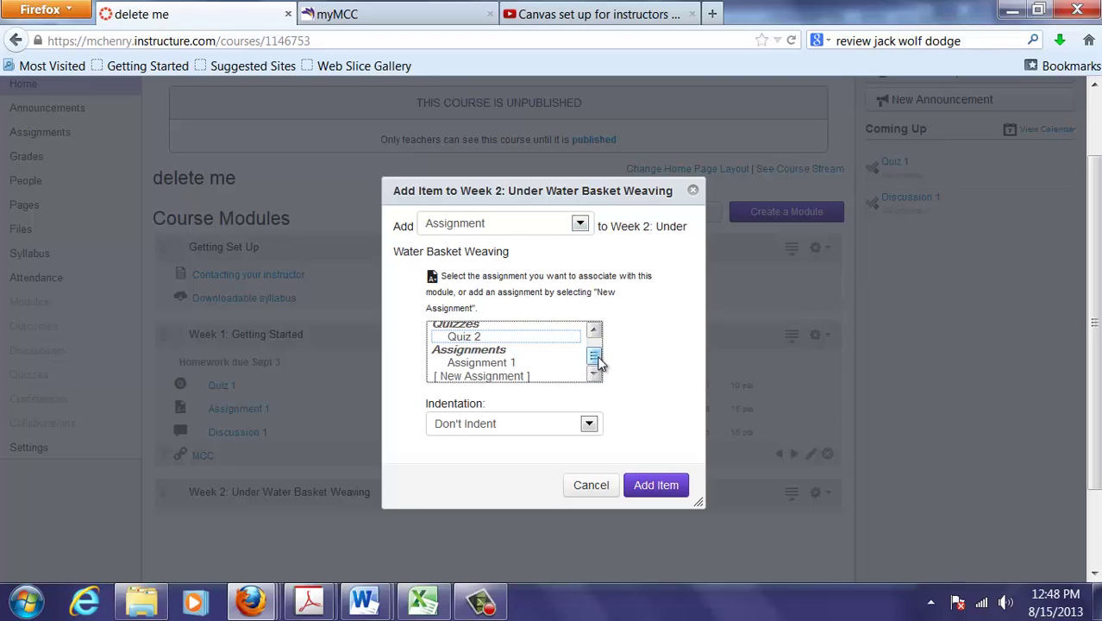
scroll(595, 356, "up", 2)
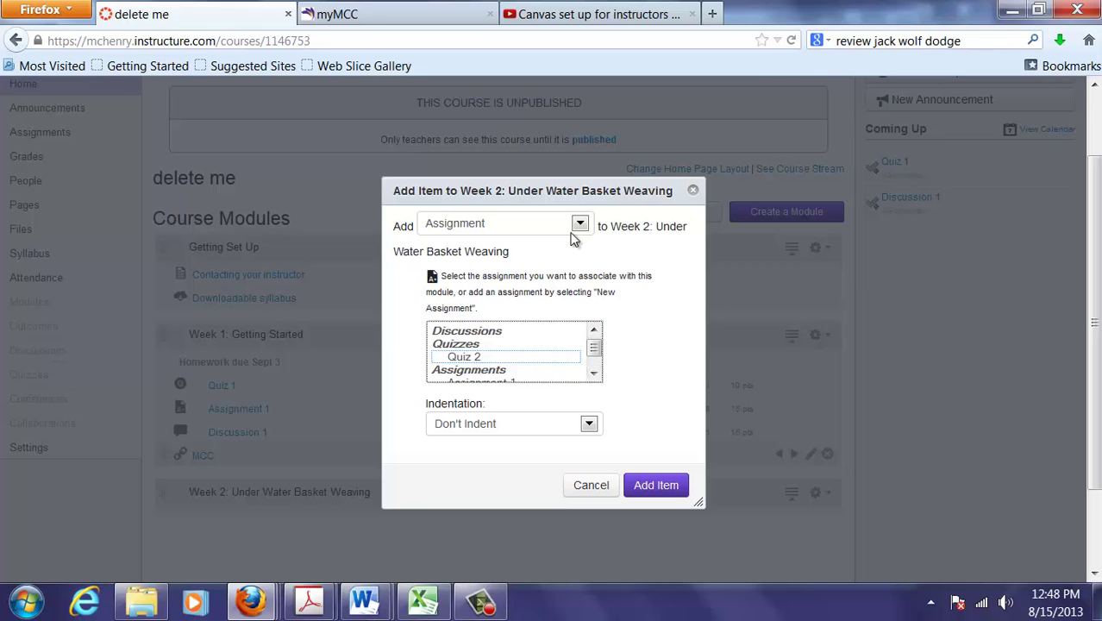
left_click(536, 359)
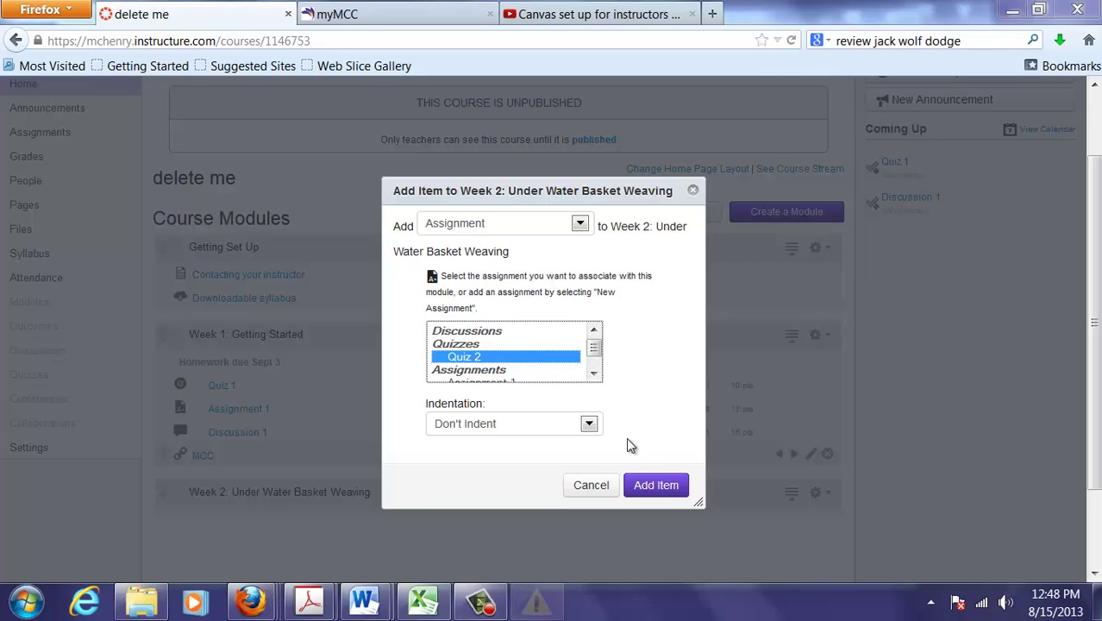
left_click(694, 362)
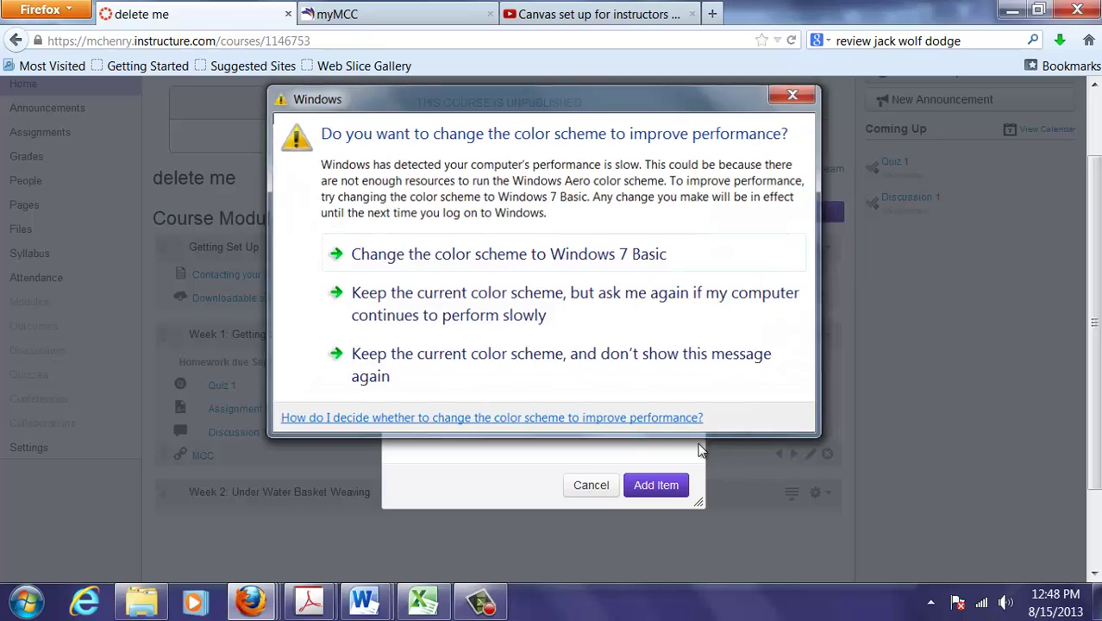
left_click(657, 485)
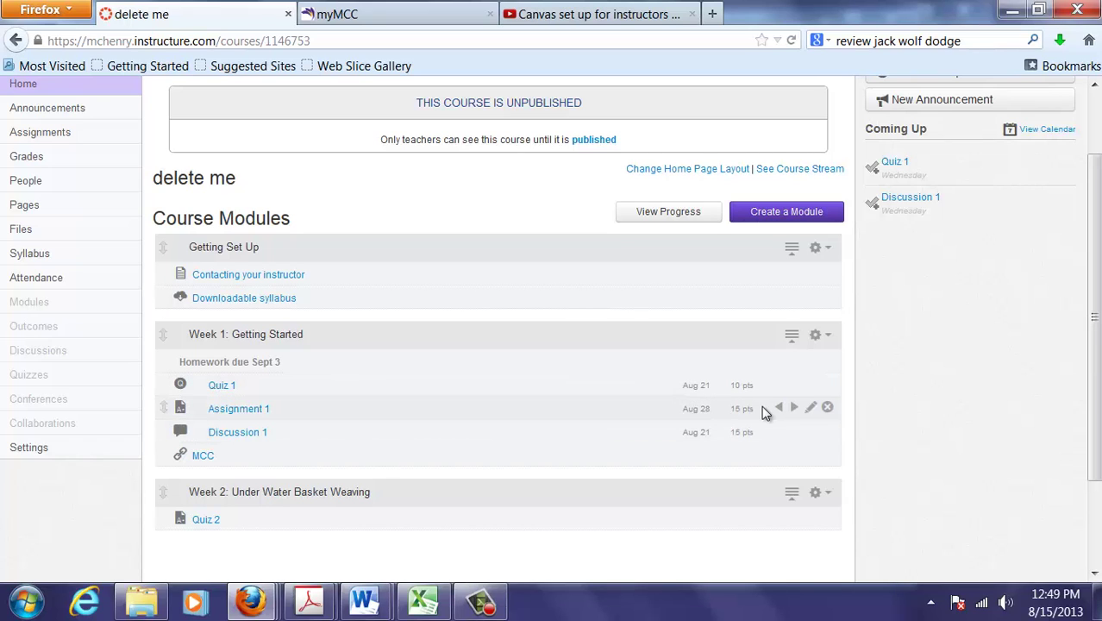
Step: Remove Assignment 1 from the Week 1 module
left_click(828, 408)
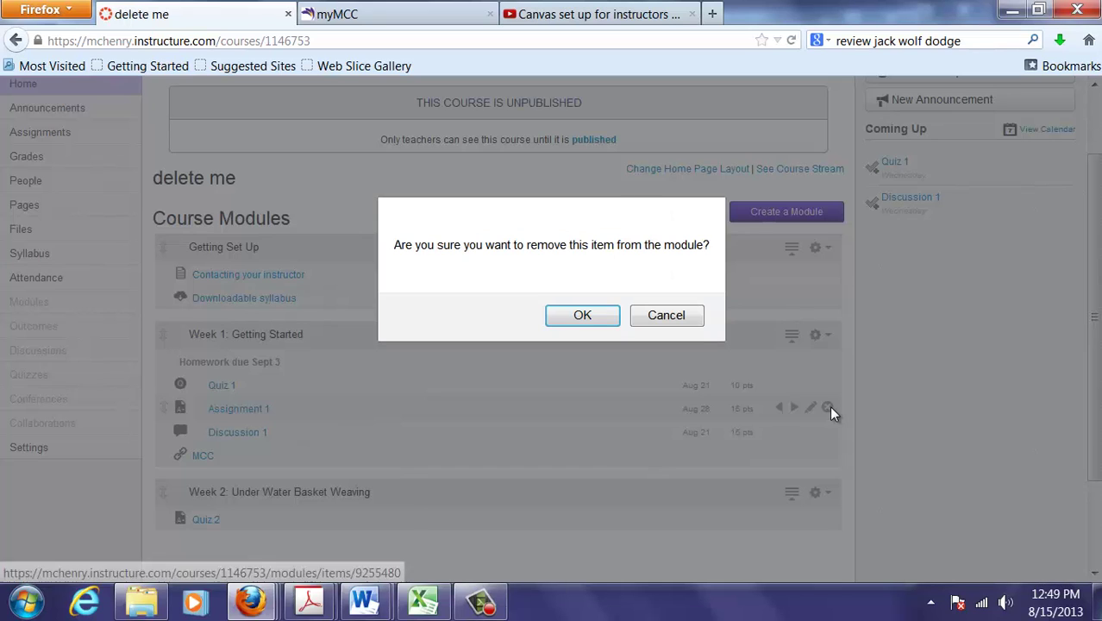
left_click(583, 316)
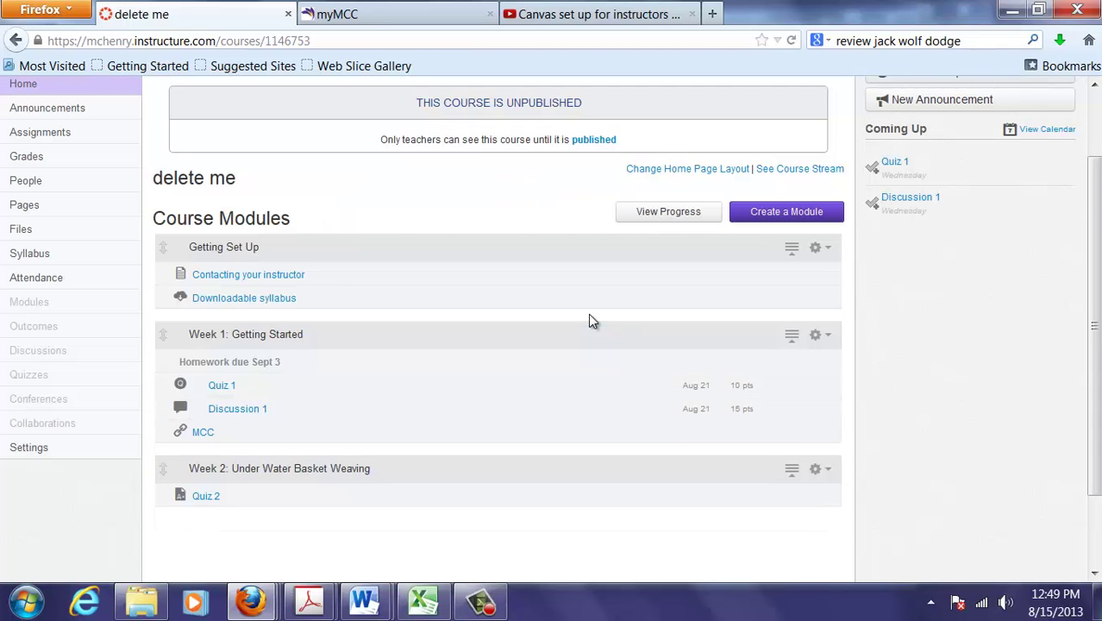
left_click(76, 138)
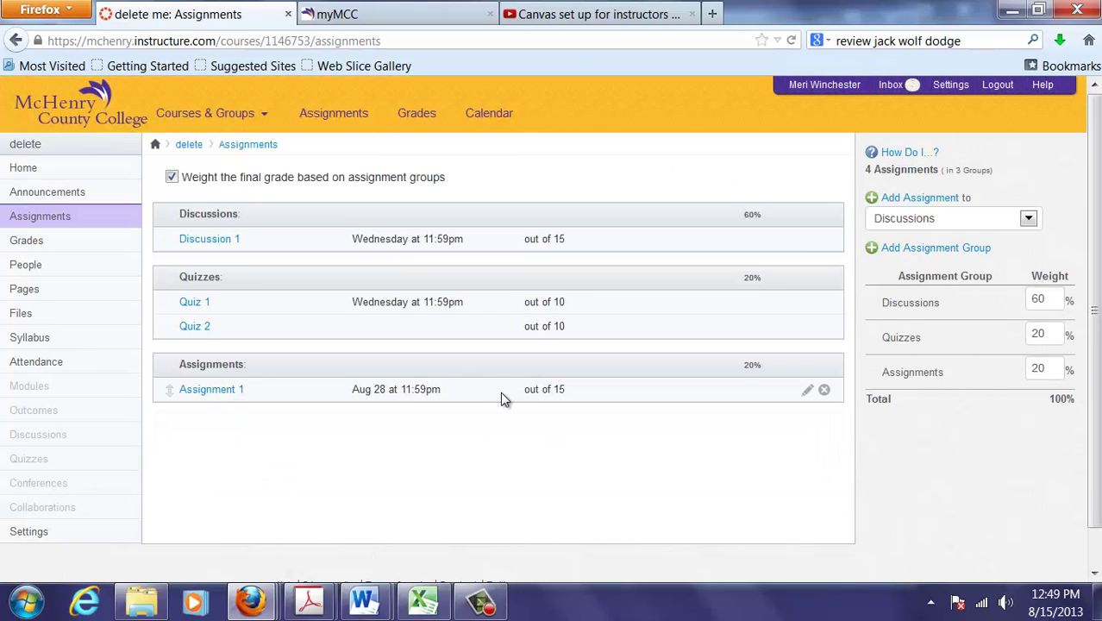
Step: Check the Gradebook, then delete Assignment 1 from the Assignments list and confirm
left_click(27, 240)
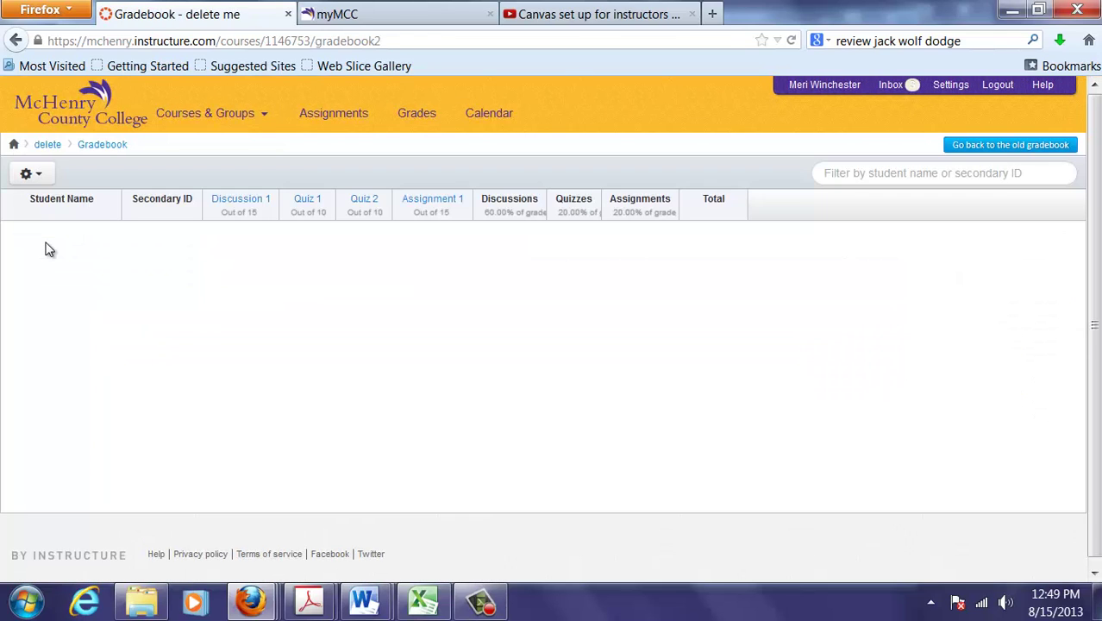
mouse_move(246, 202)
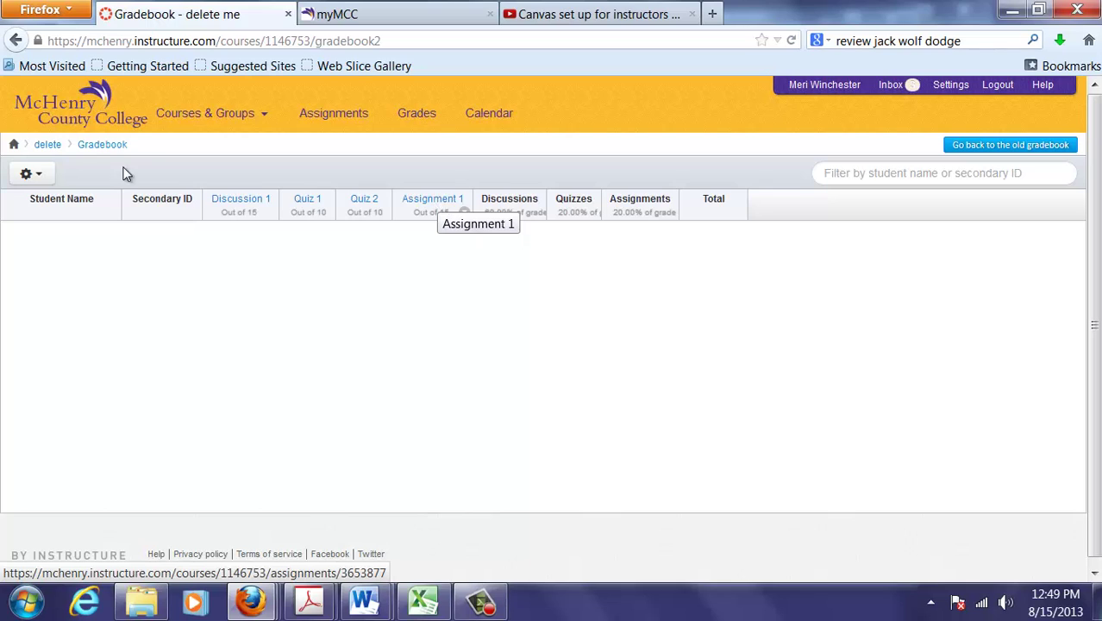
left_click(47, 145)
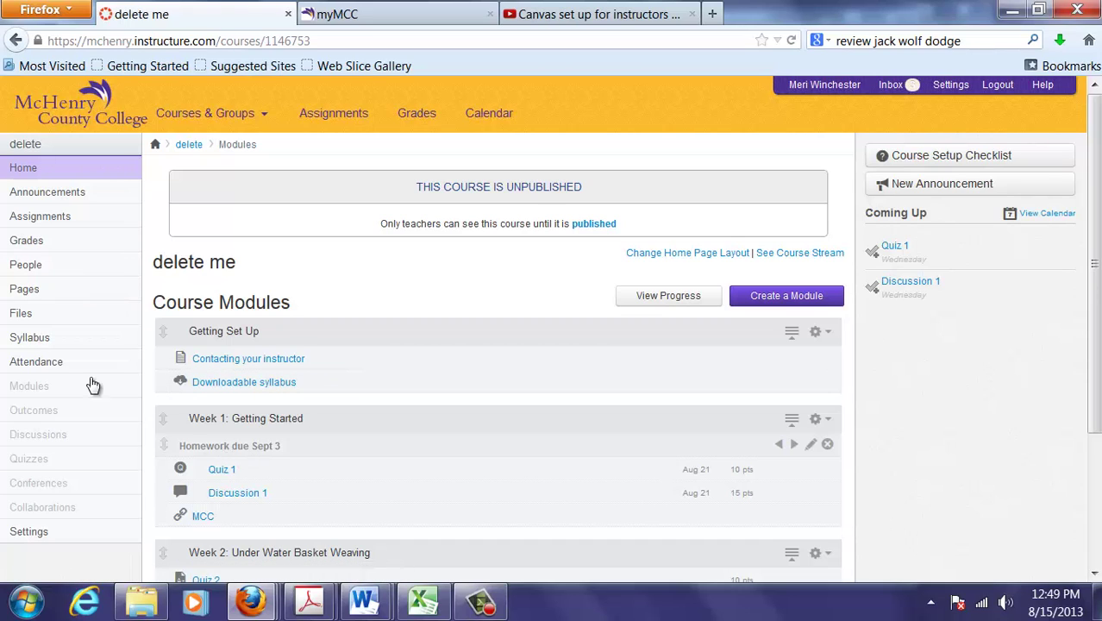
left_click(63, 221)
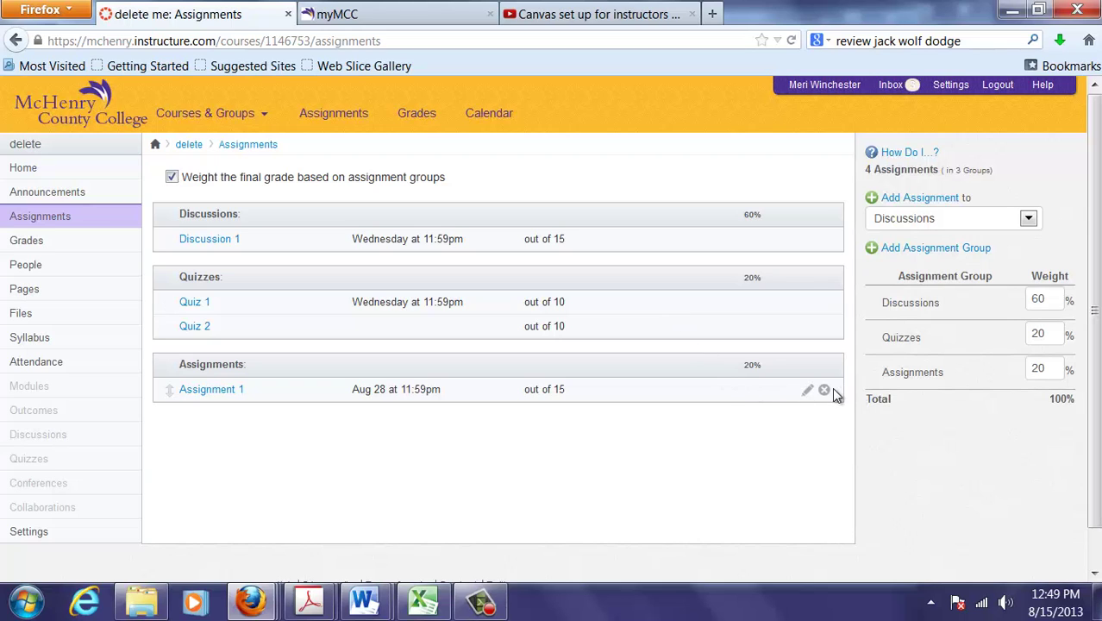
left_click(827, 391)
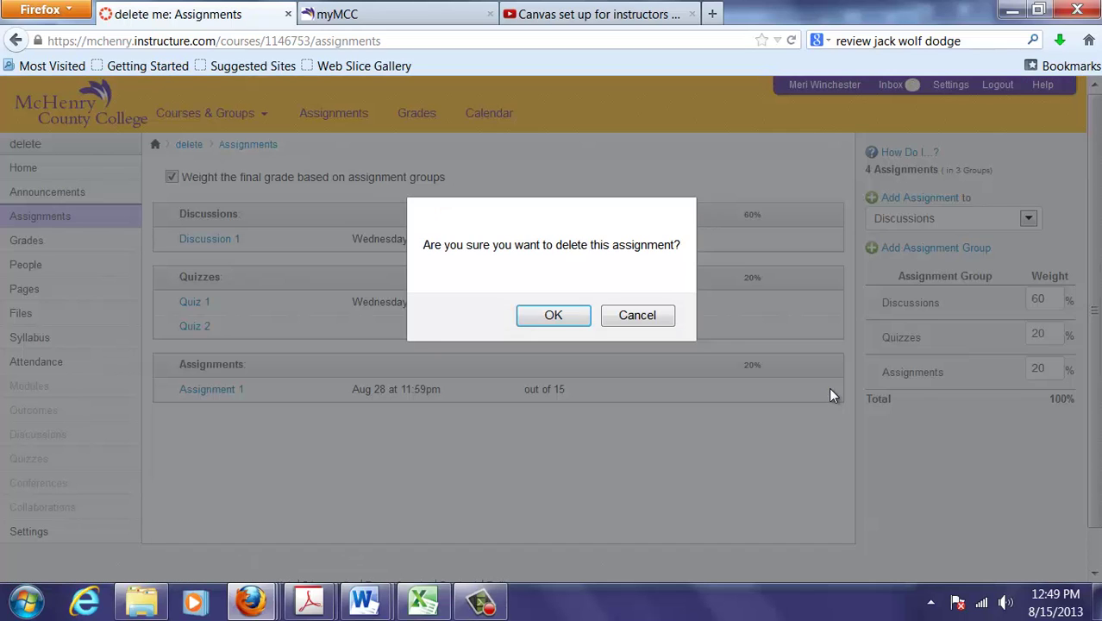
left_click(556, 315)
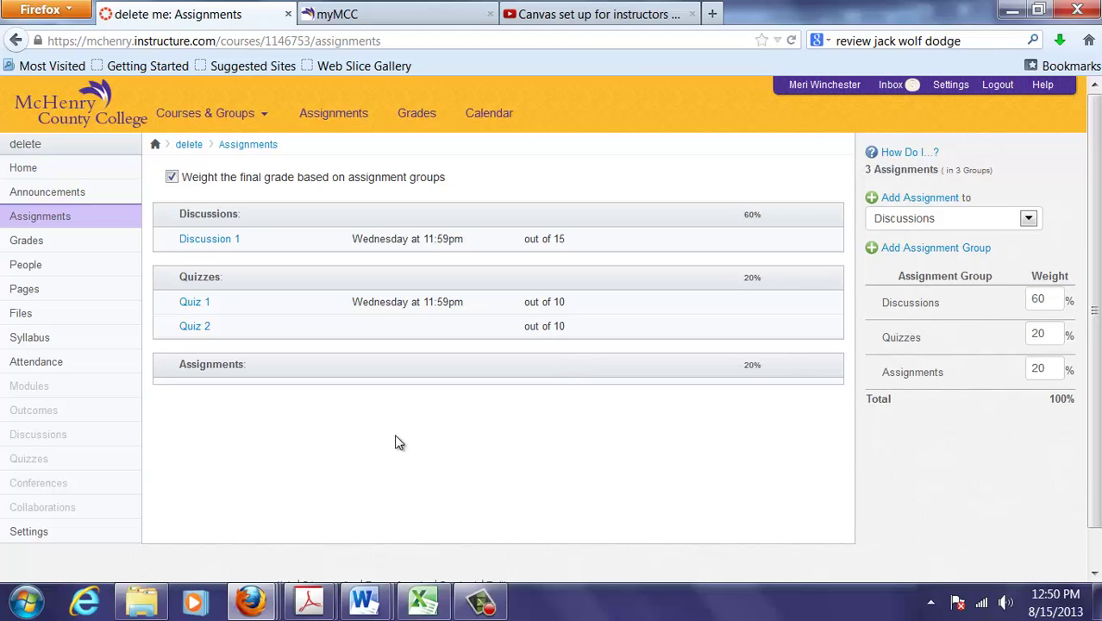
Step: Open the 'delete me' course home page and bring up the Publish Course panel
left_click(85, 168)
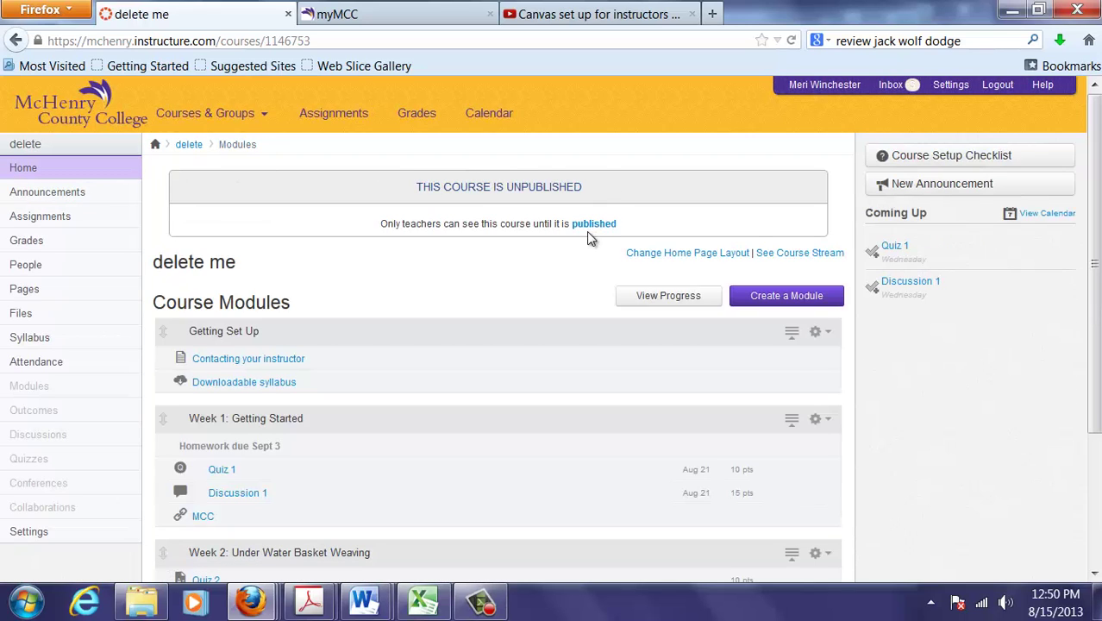
left_click(592, 224)
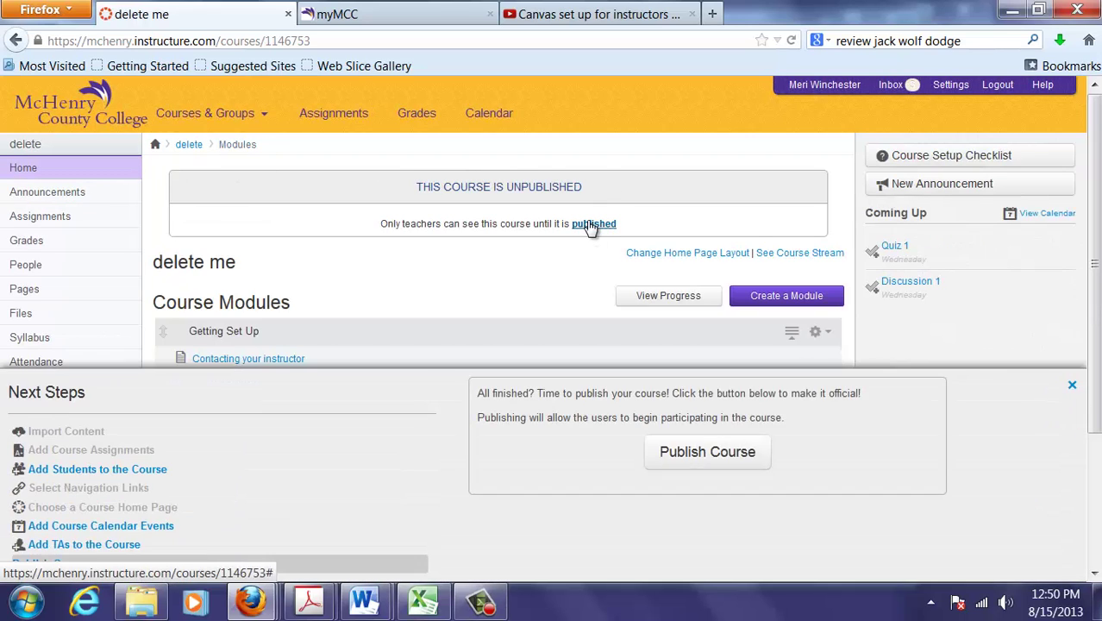